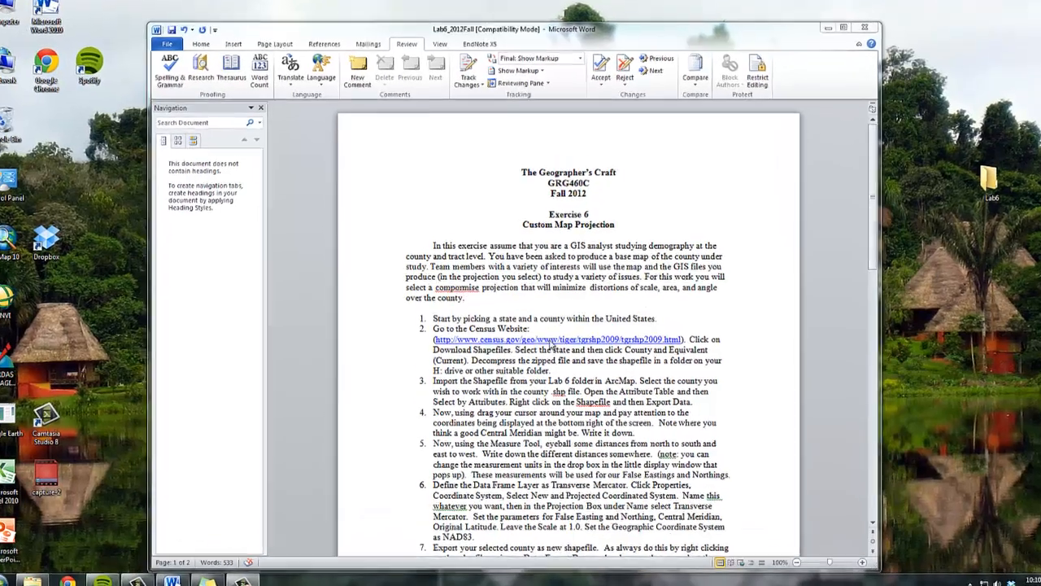
# Copy the Census website address from instruction 2 of the lab document
pyautogui.scroll(-2, 572, 320)
pyautogui.scroll(-1, 587, 317)
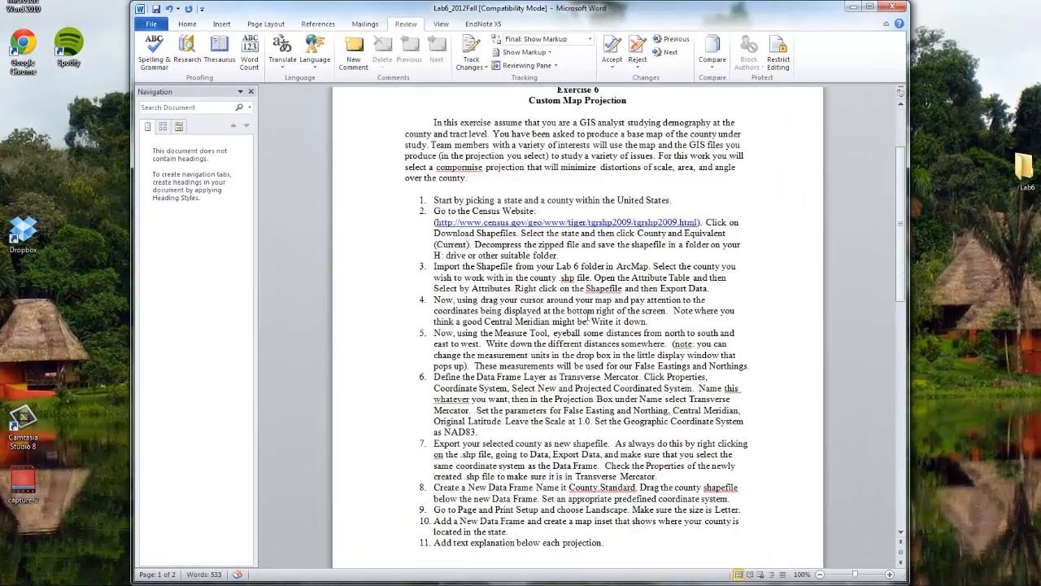
pyautogui.scroll(-2, 587, 318)
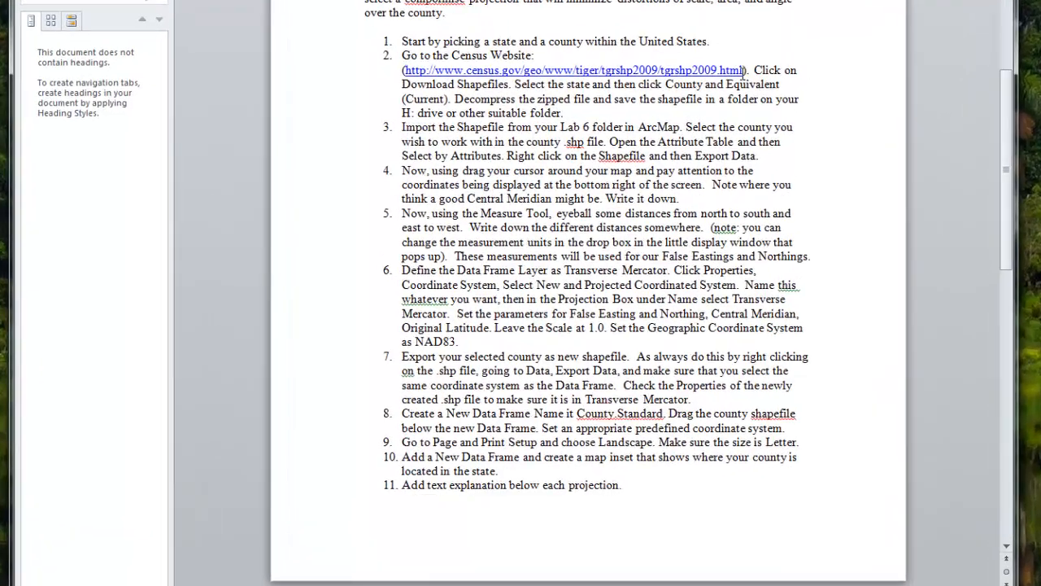
pyautogui.doubleClick(493, 166)
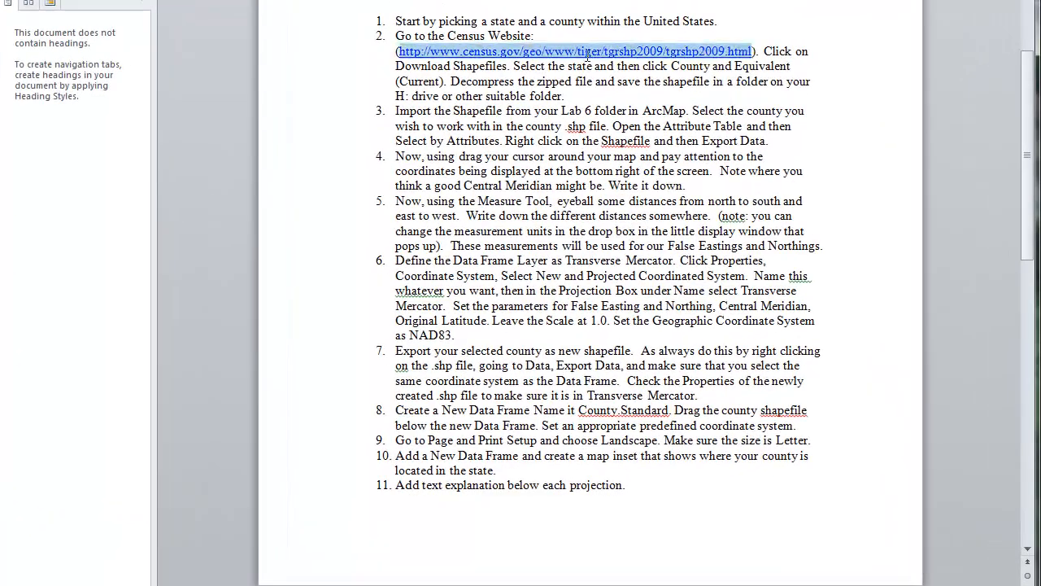
pyautogui.rightClick(446, 52)
pyautogui.click(466, 79)
pyautogui.hotkey('alt', 'Tab')
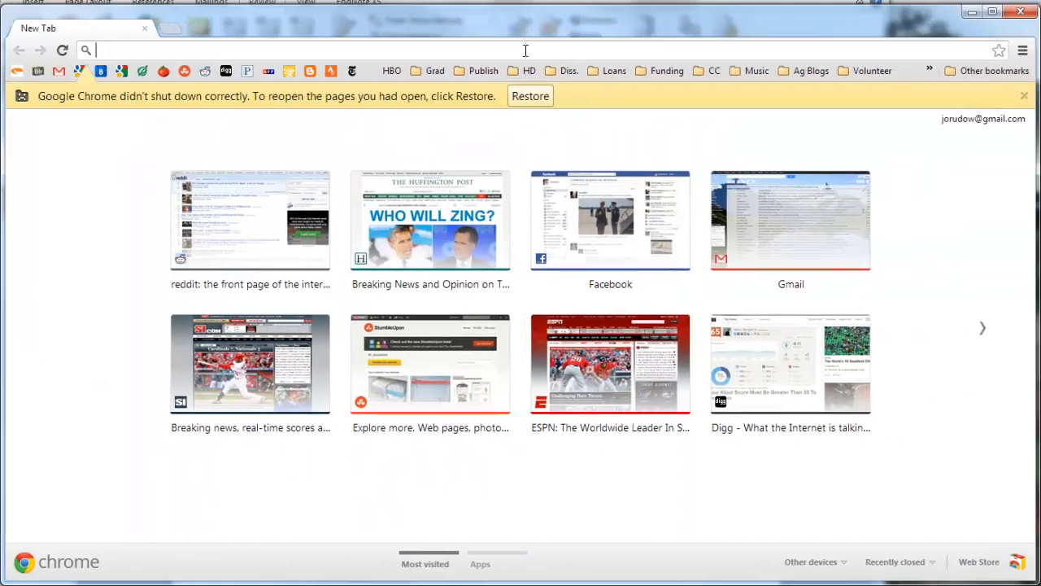
pyautogui.rightClick(525, 48)
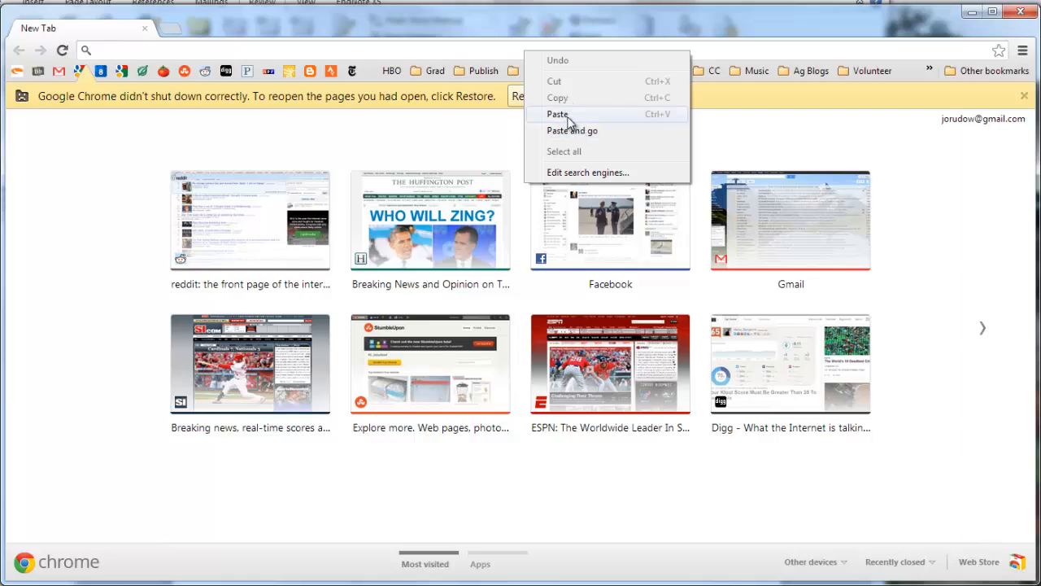
pyautogui.click(572, 131)
pyautogui.moveTo(582, 155)
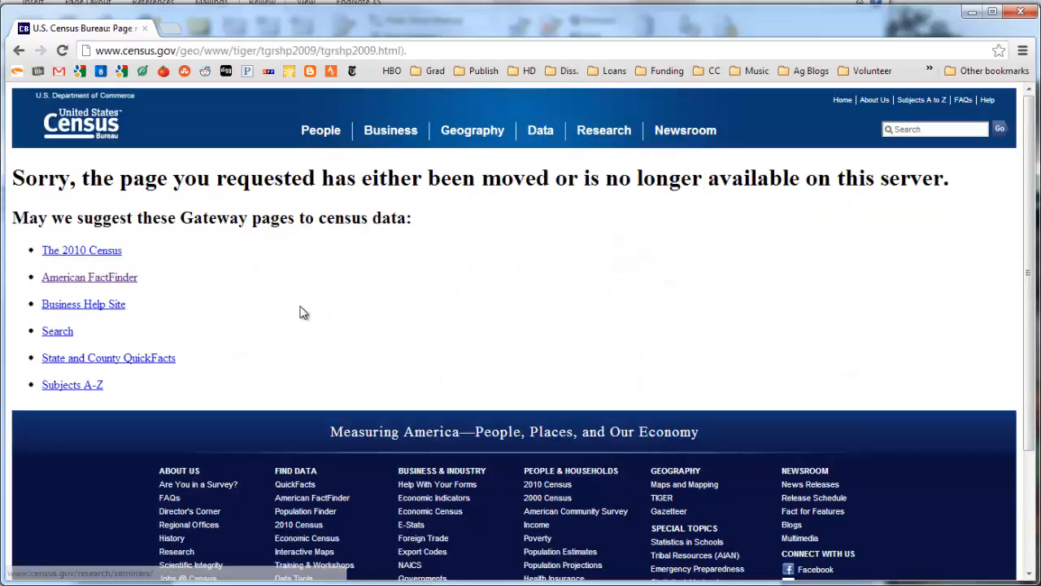
pyautogui.click(430, 50)
pyautogui.press('Home')
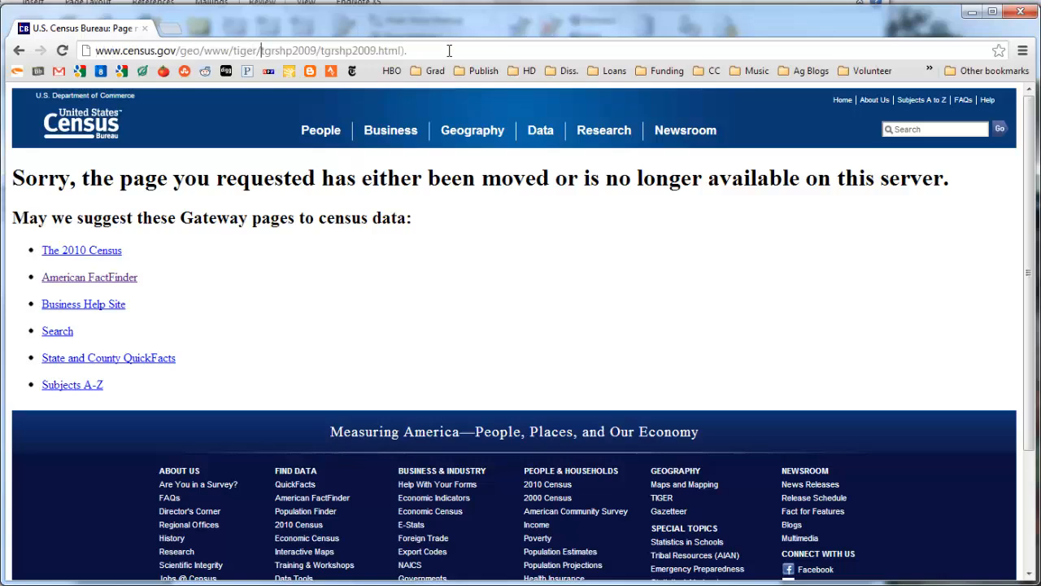
pyautogui.press('BackSpace')
pyautogui.press('BackSpace')
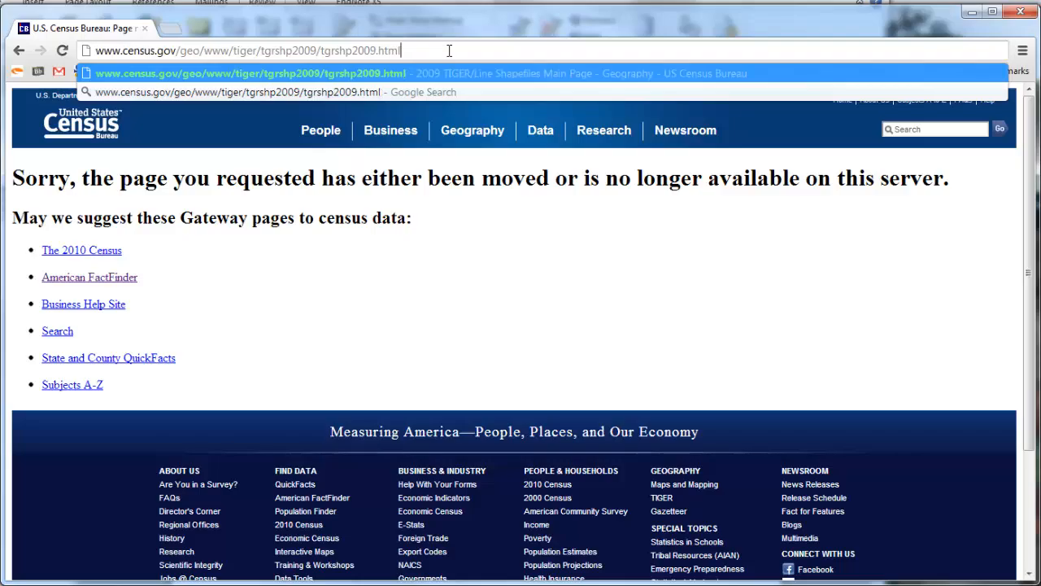
pyautogui.press('Return')
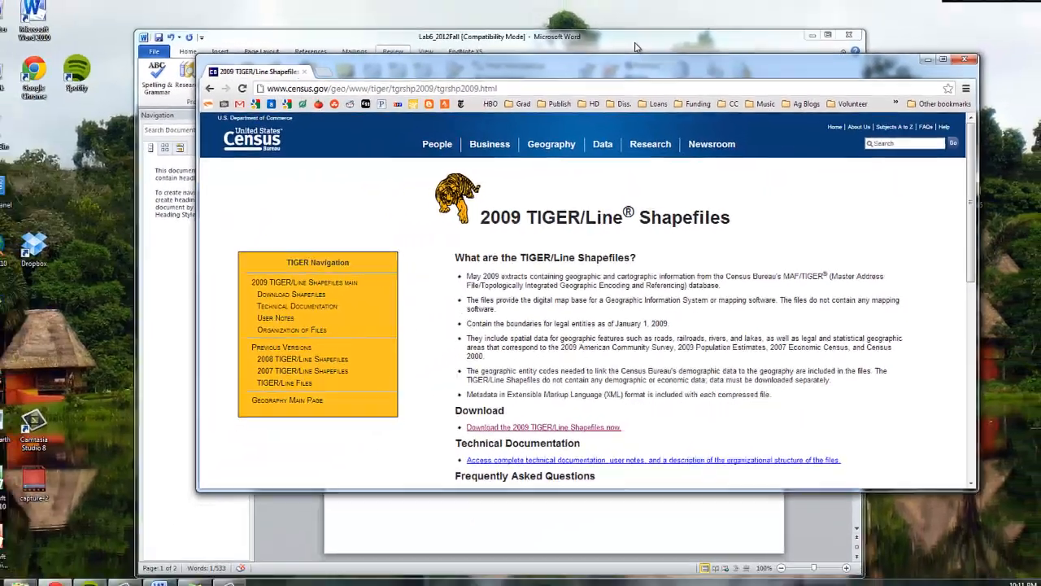
# Go to the 2009 TIGER/Line Shapefiles download page and open the state-based shapefiles for Texas
pyautogui.moveTo(637, 42); pyautogui.dragTo(1040, 49)
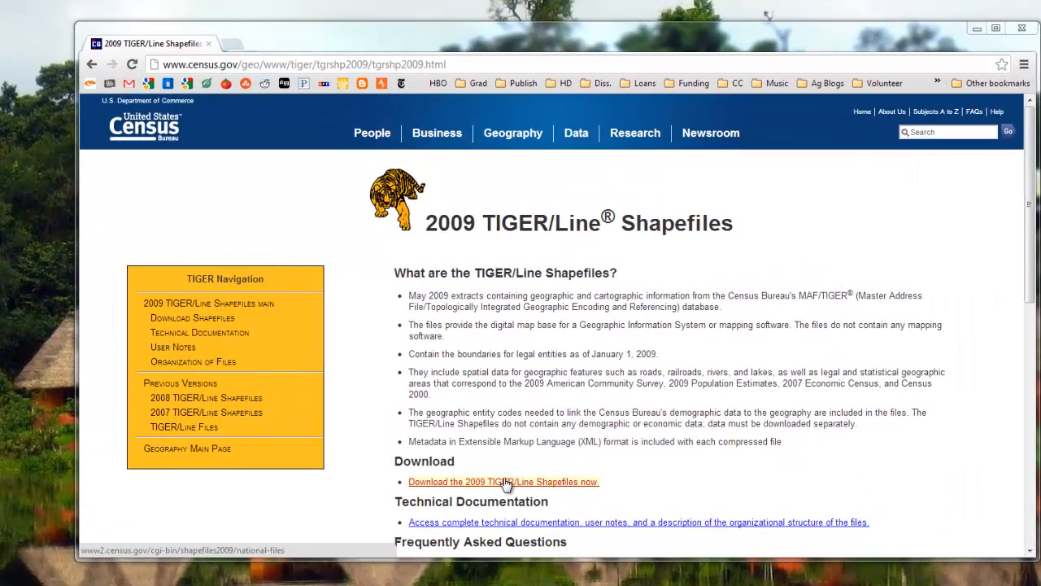
pyautogui.click(506, 482)
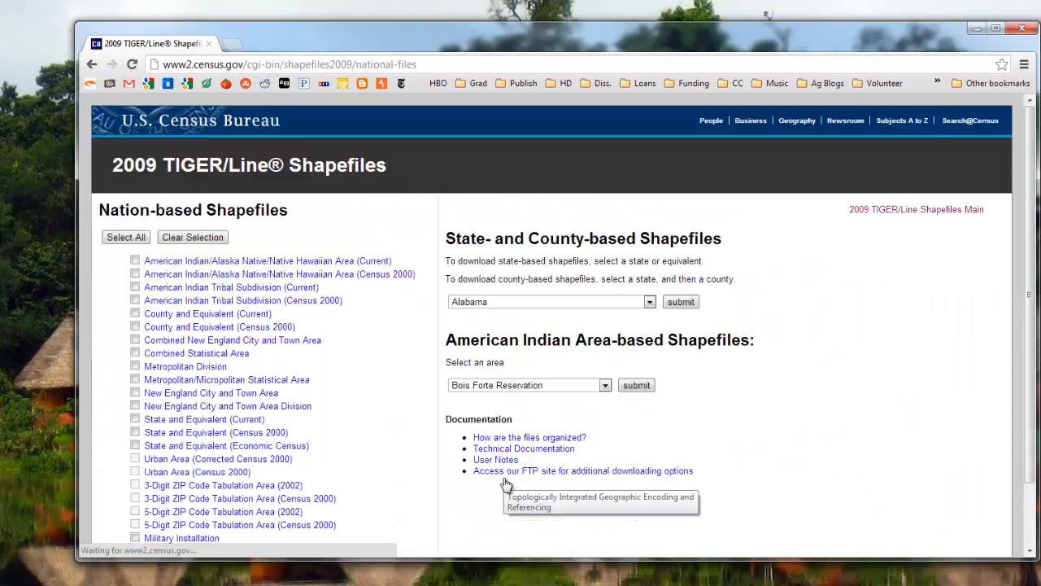
pyautogui.click(650, 302)
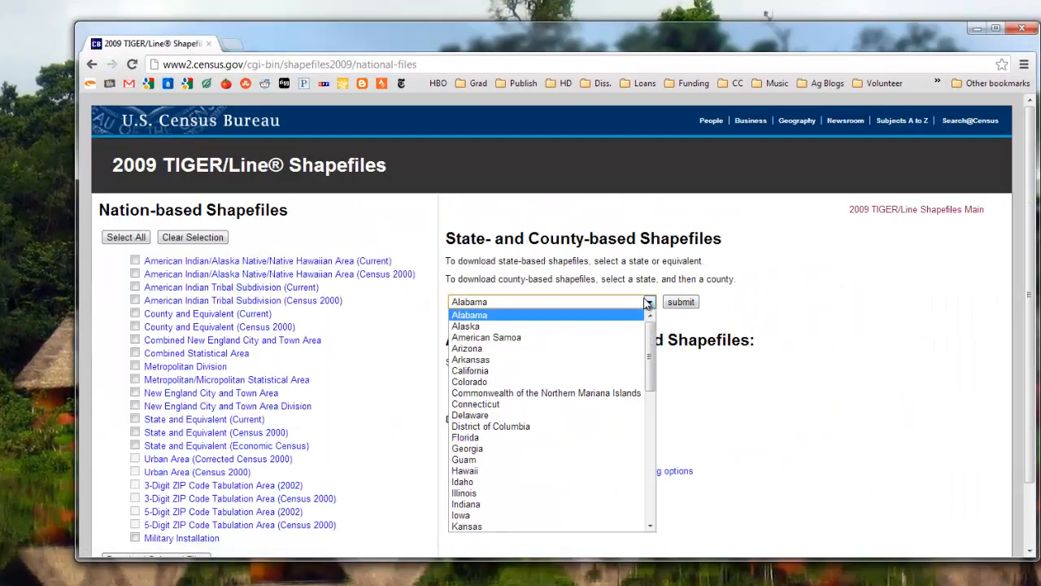
pyautogui.scroll(-10, 640, 503)
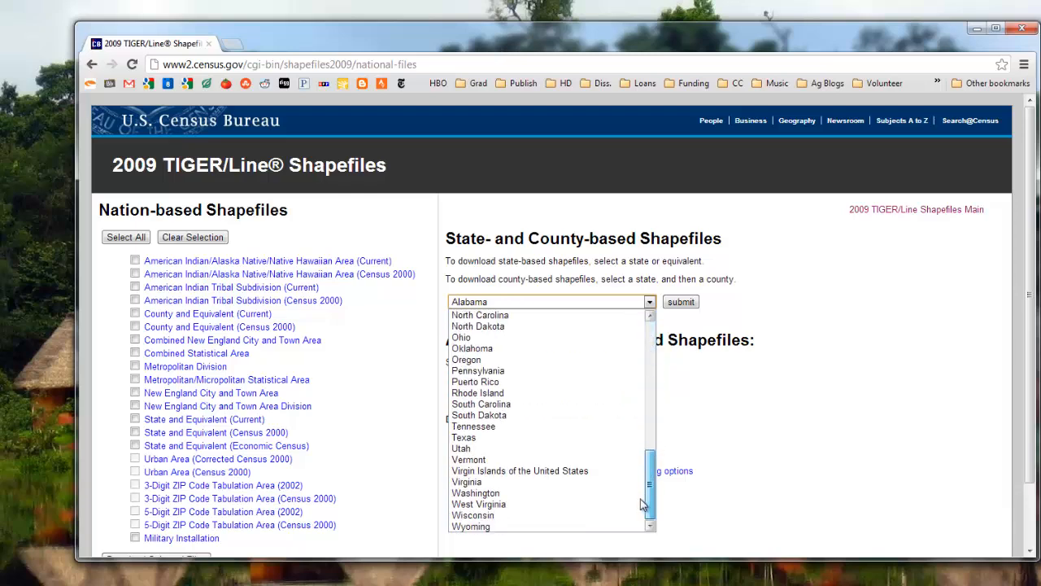
pyautogui.click(553, 446)
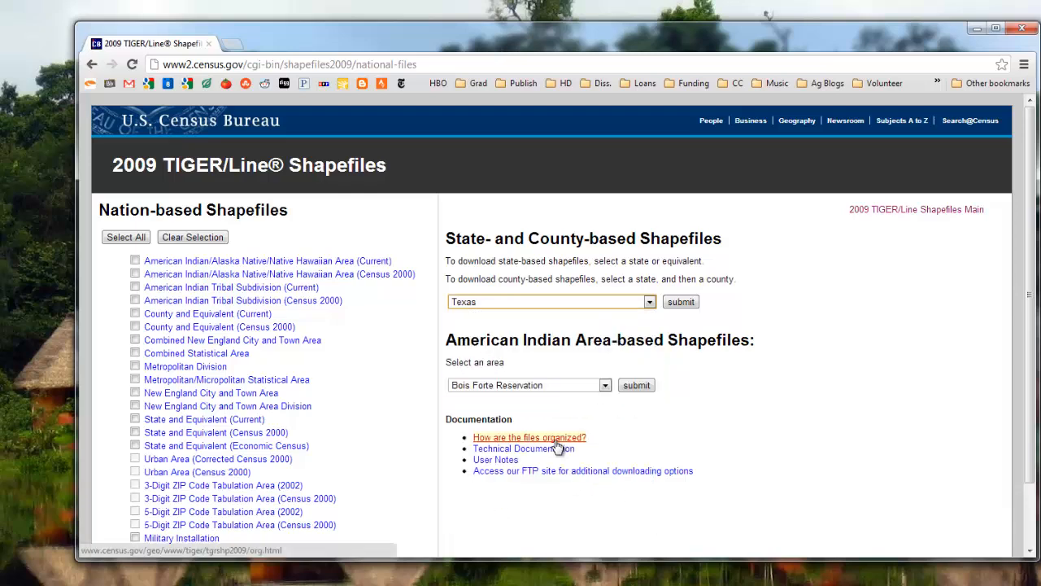
pyautogui.click(675, 307)
# Browse the Texas county list, then download the statewide County and Equivalent (Current) shapefile archive
pyautogui.click(550, 266)
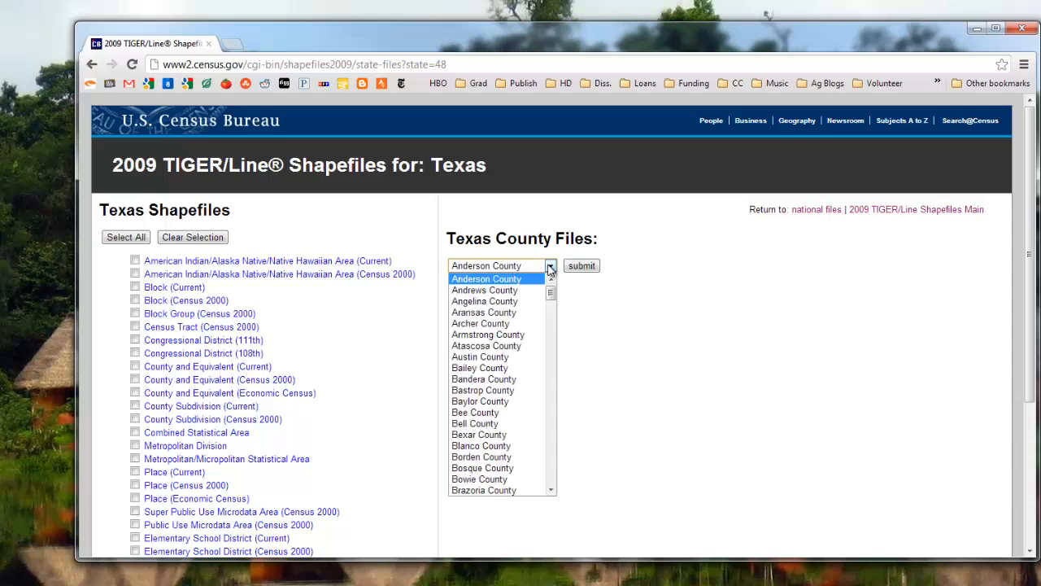
pyautogui.moveTo(550, 293); pyautogui.dragTo(550, 428)
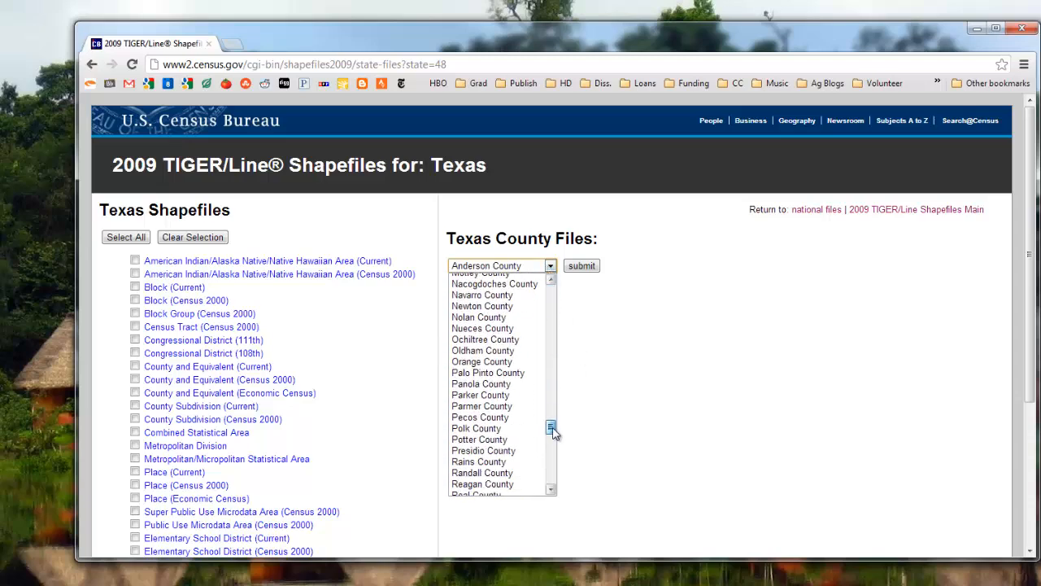
pyautogui.click(611, 423)
pyautogui.scroll(-3, 324, 418)
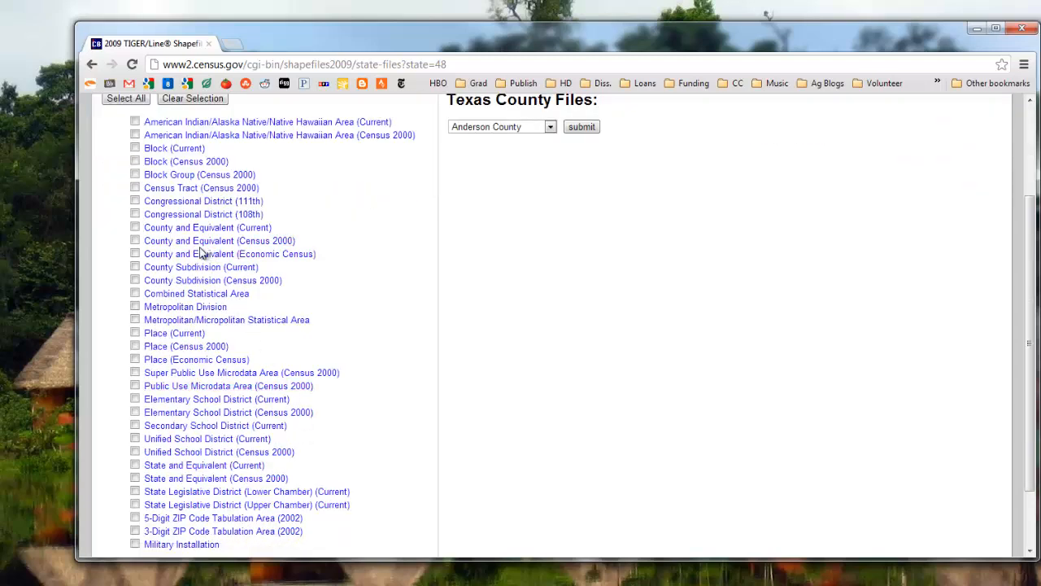
pyautogui.click(196, 232)
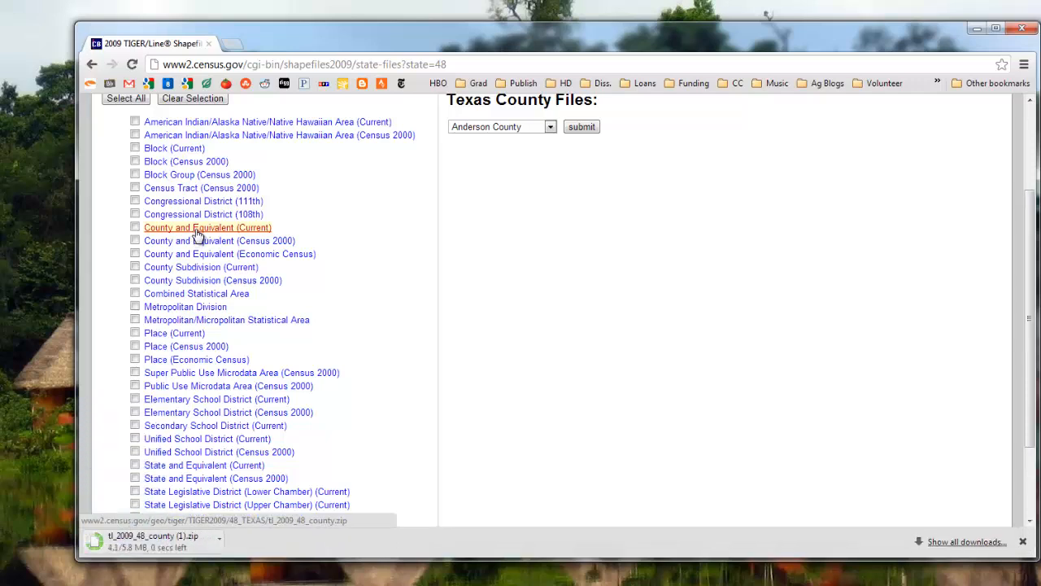
# Show the downloaded tl_2009_48_county (1) archive in its folder and extract it into the Lab6 folder on the Desktop
pyautogui.click(223, 542)
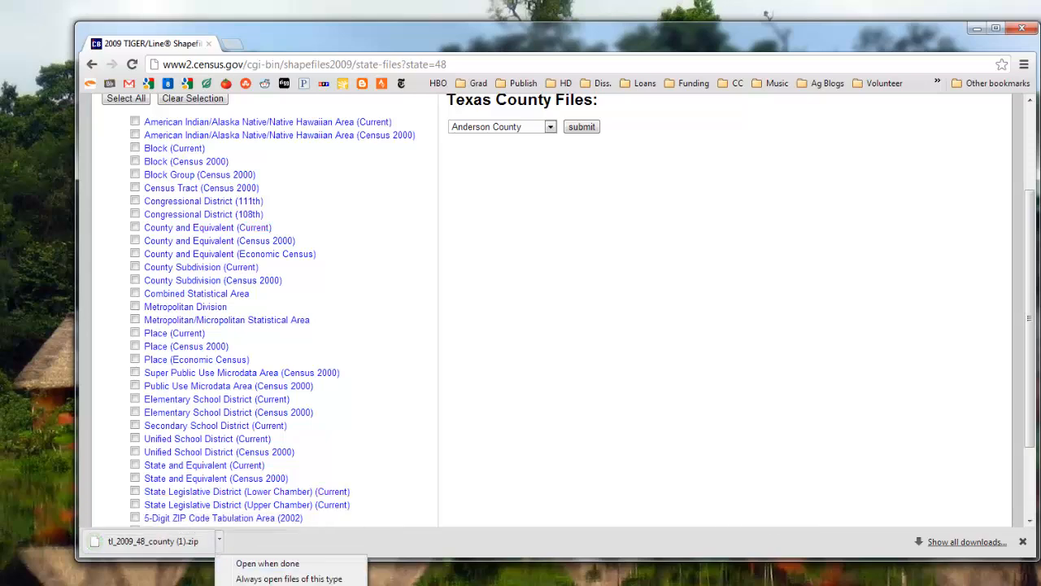
pyautogui.click(264, 585)
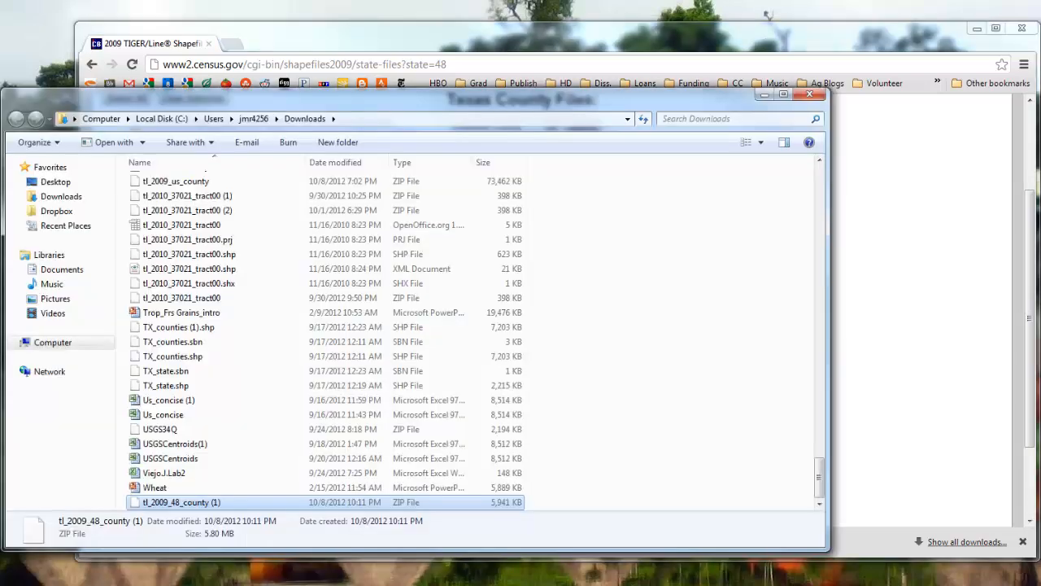
pyautogui.rightClick(238, 504)
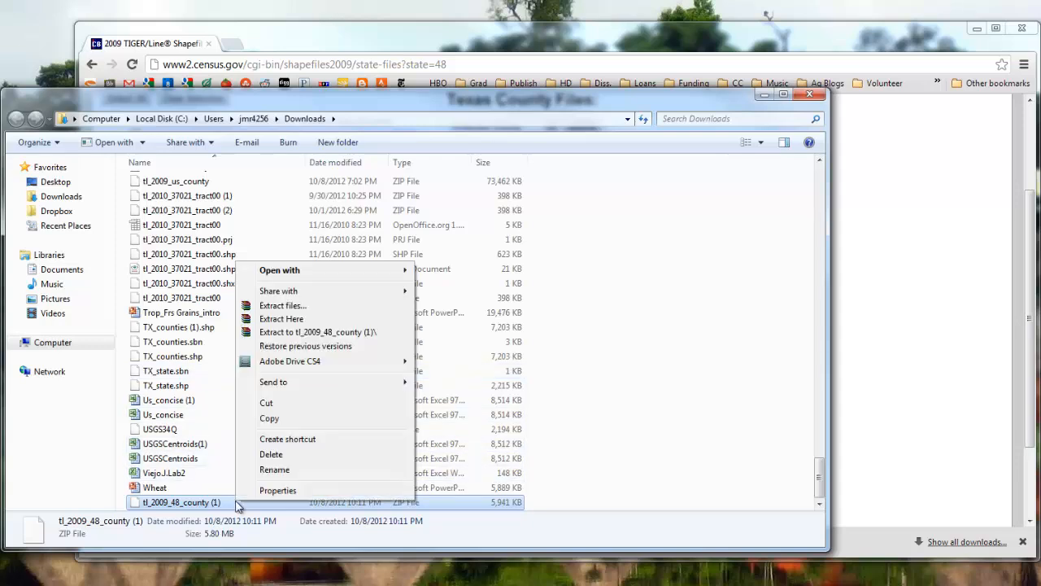
pyautogui.click(285, 308)
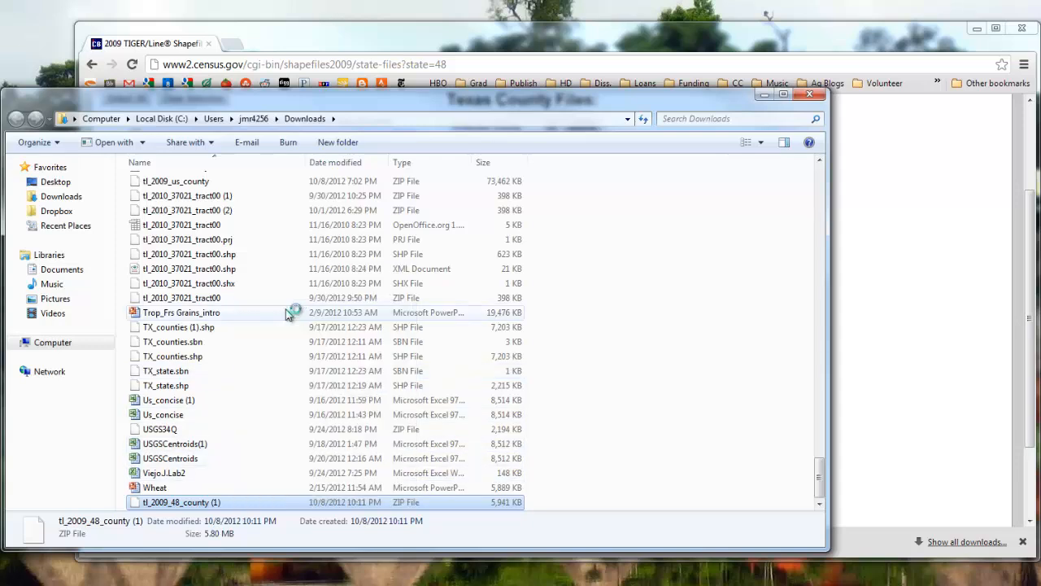
pyautogui.click(498, 363)
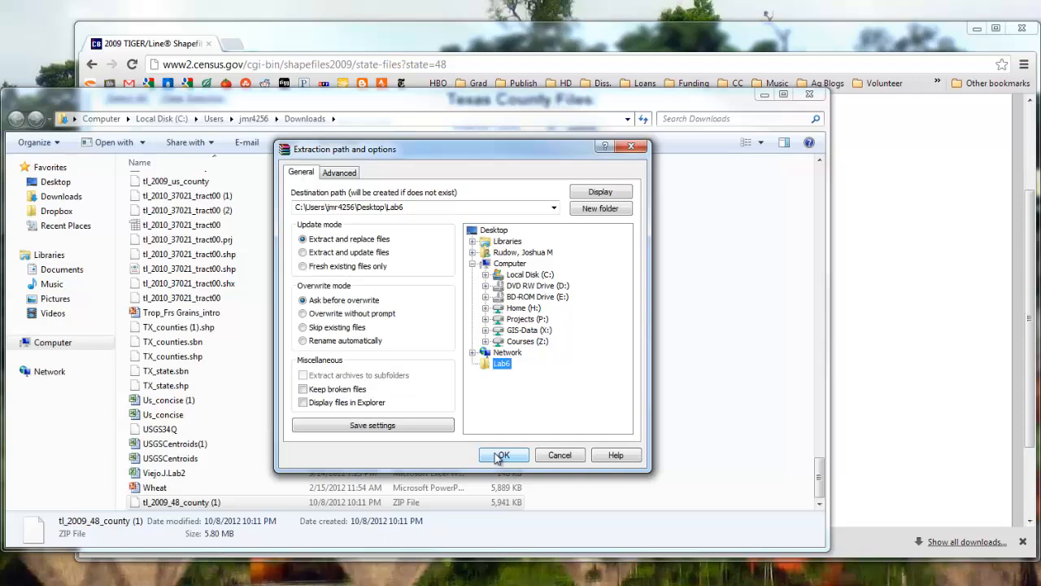
pyautogui.click(497, 456)
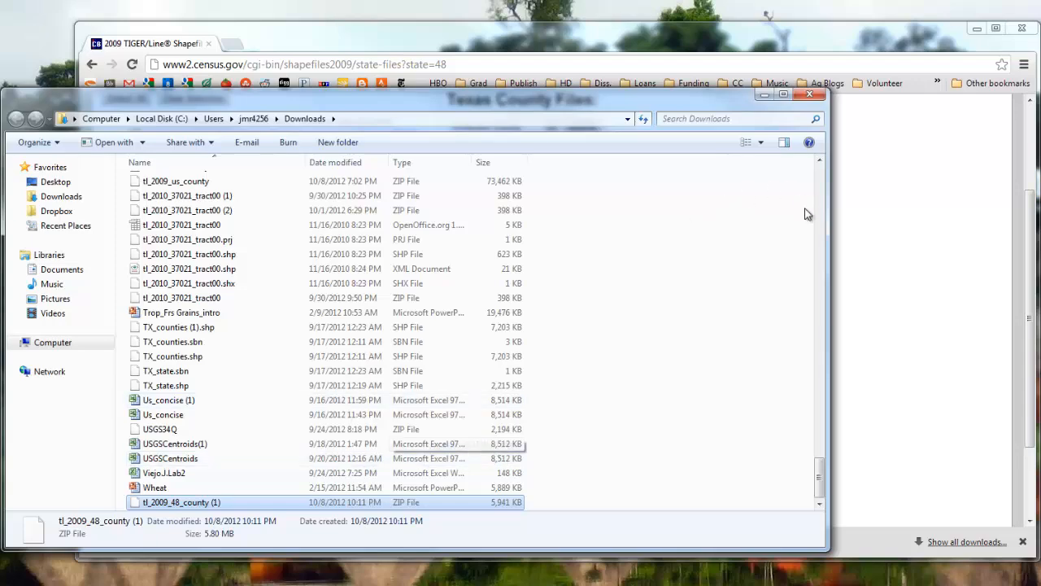
pyautogui.click(809, 94)
# Open the desktop Lab6 folder to check the extracted county files, and close the browser
pyautogui.moveTo(841, 41); pyautogui.dragTo(597, 126)
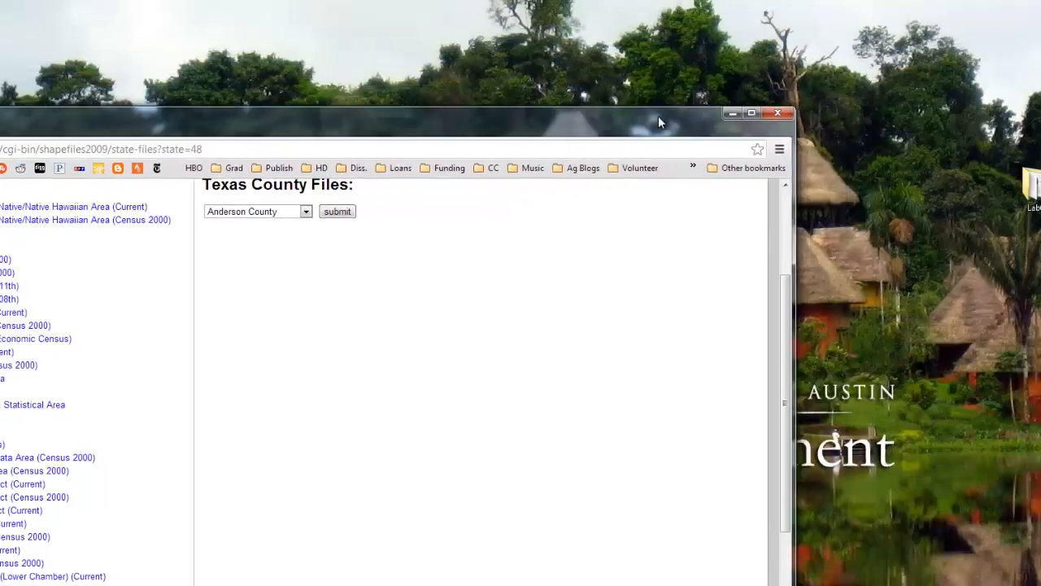
pyautogui.doubleClick(1030, 189)
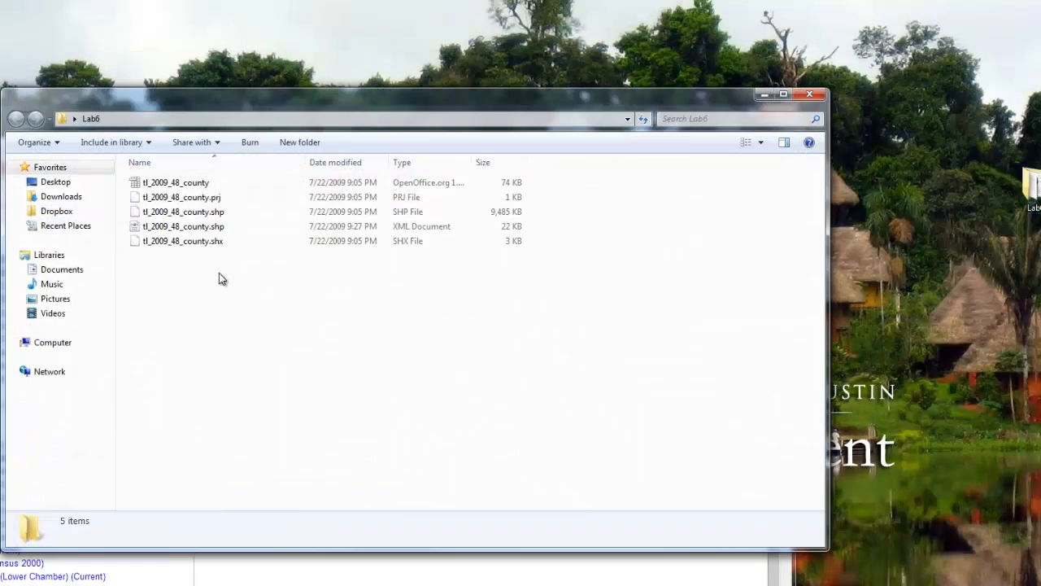
pyautogui.moveTo(219, 278); pyautogui.dragTo(181, 190)
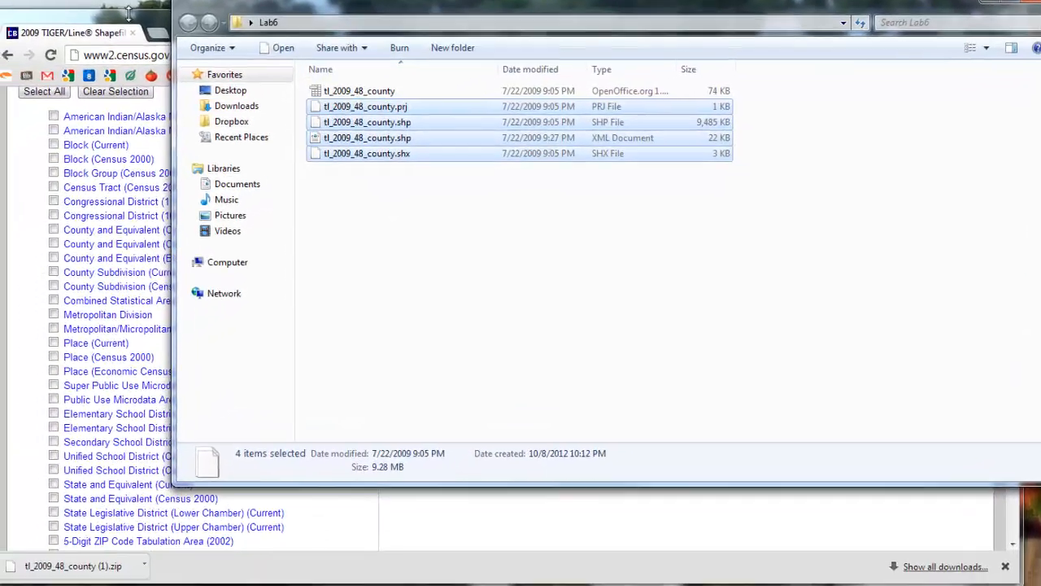
pyautogui.click(128, 14)
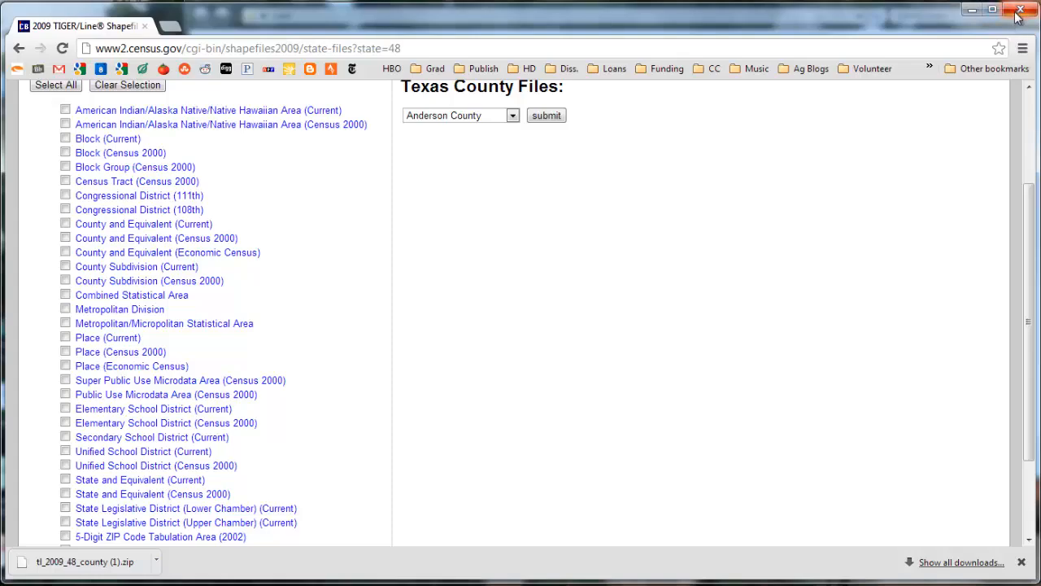
pyautogui.click(1018, 12)
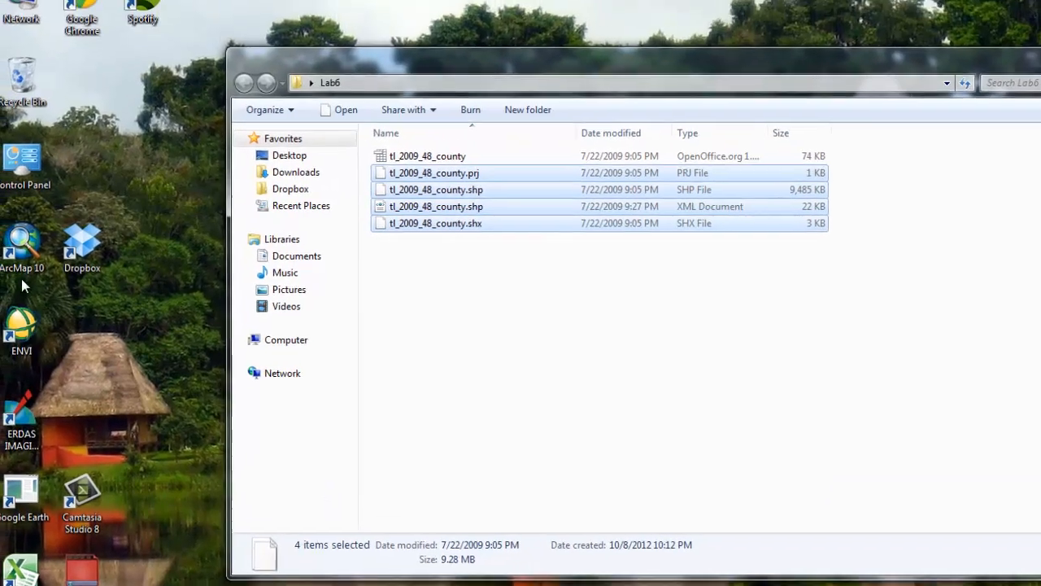
# Launch ArcMap and start a new map from the Blank Map template
pyautogui.click(24, 273)
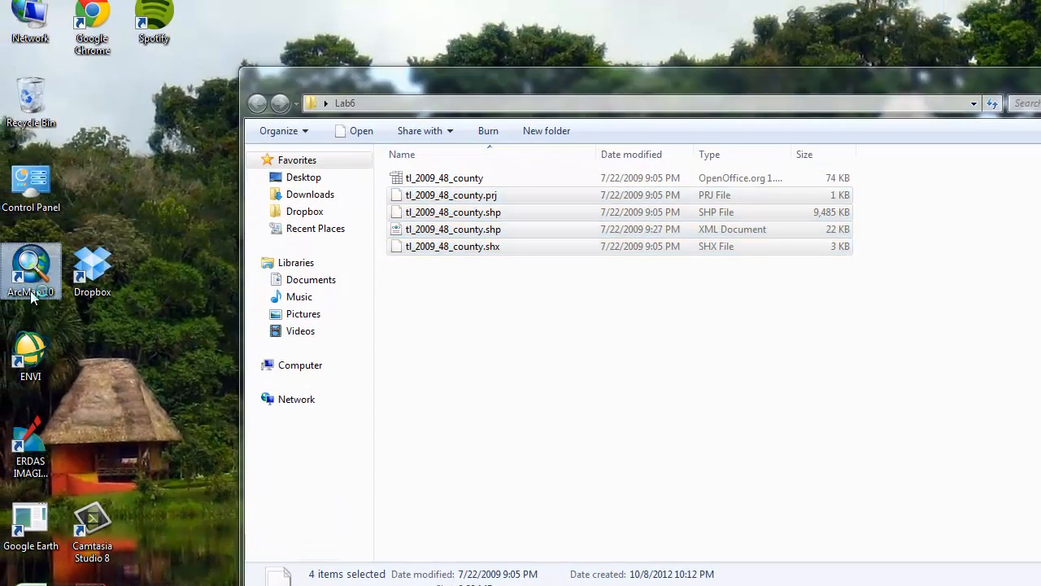
pyautogui.doubleClick(31, 291)
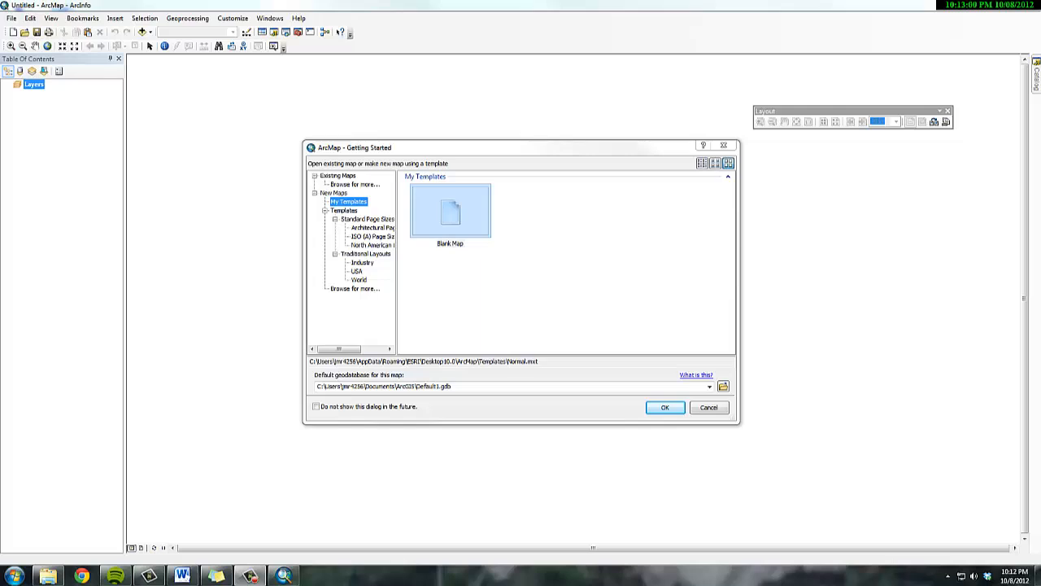
pyautogui.doubleClick(449, 214)
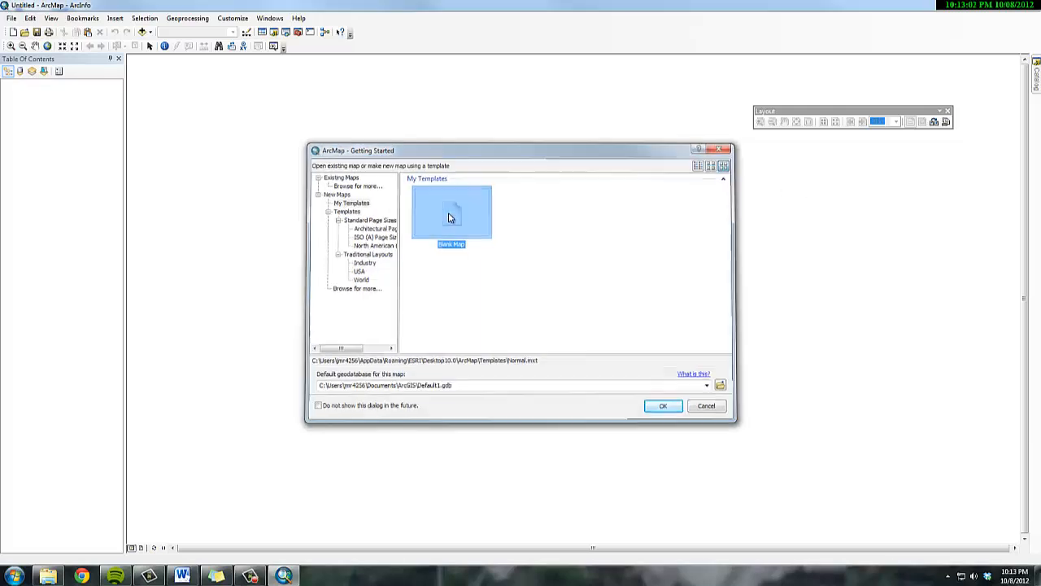
# Check in the map document properties that relative pathnames to data sources are stored, and accept the dialog
pyautogui.click(11, 18)
pyautogui.click(57, 197)
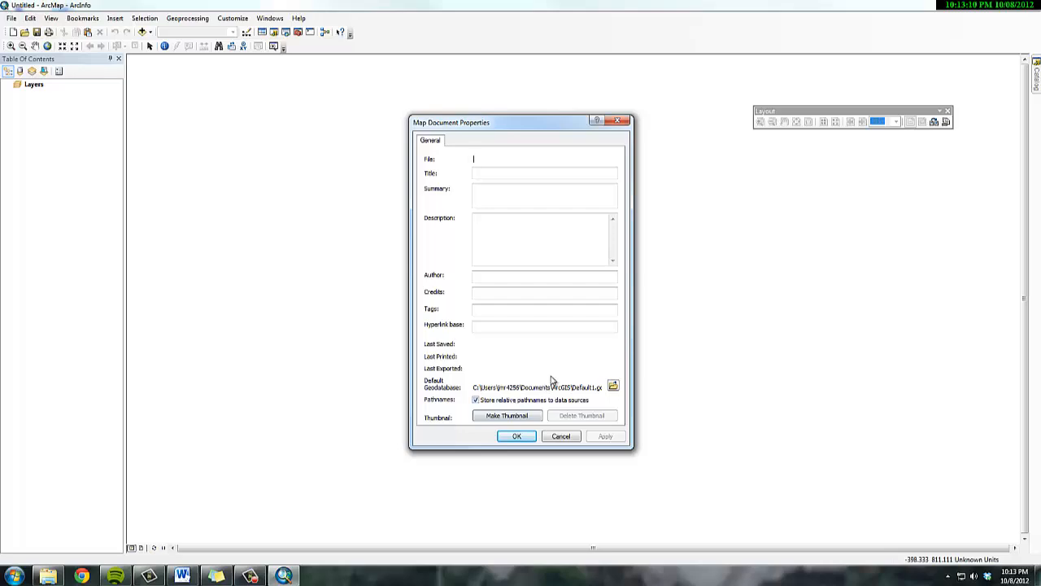
pyautogui.click(530, 437)
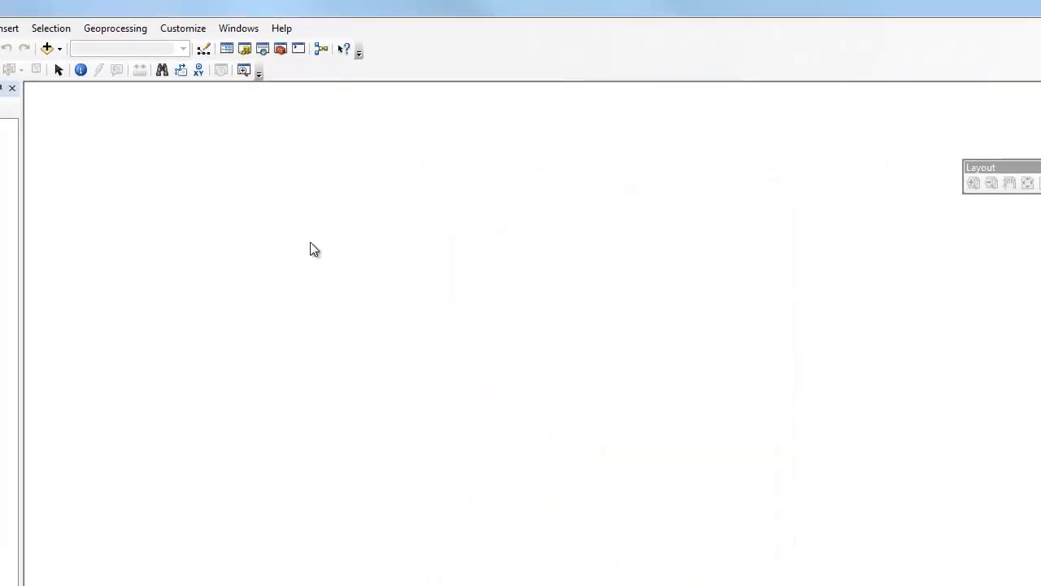
# Add the shapefile tl_2009_48_county.shp from the Lab6 folder to the map
pyautogui.click(59, 49)
pyautogui.click(65, 67)
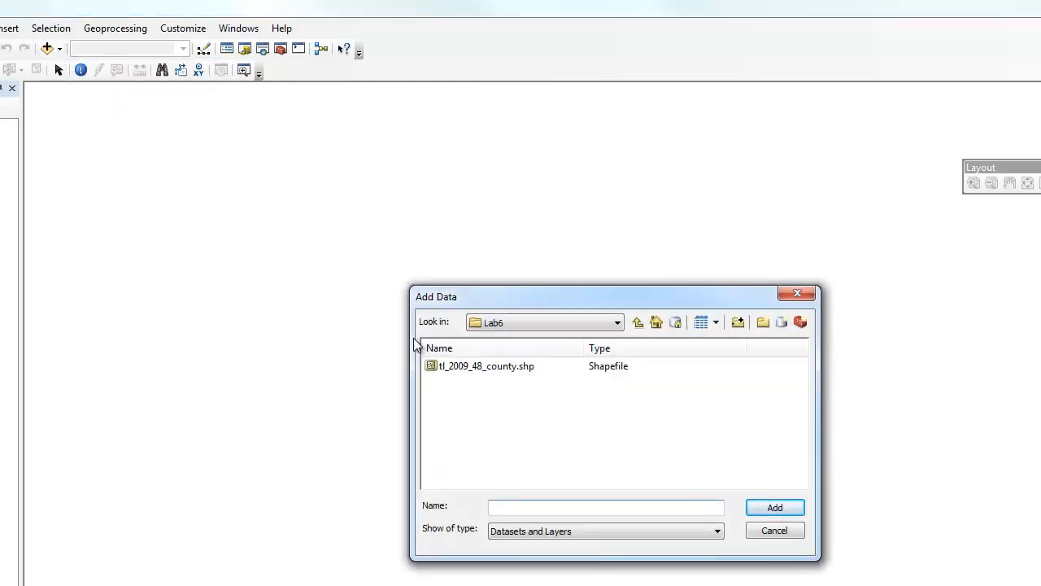
pyautogui.click(453, 366)
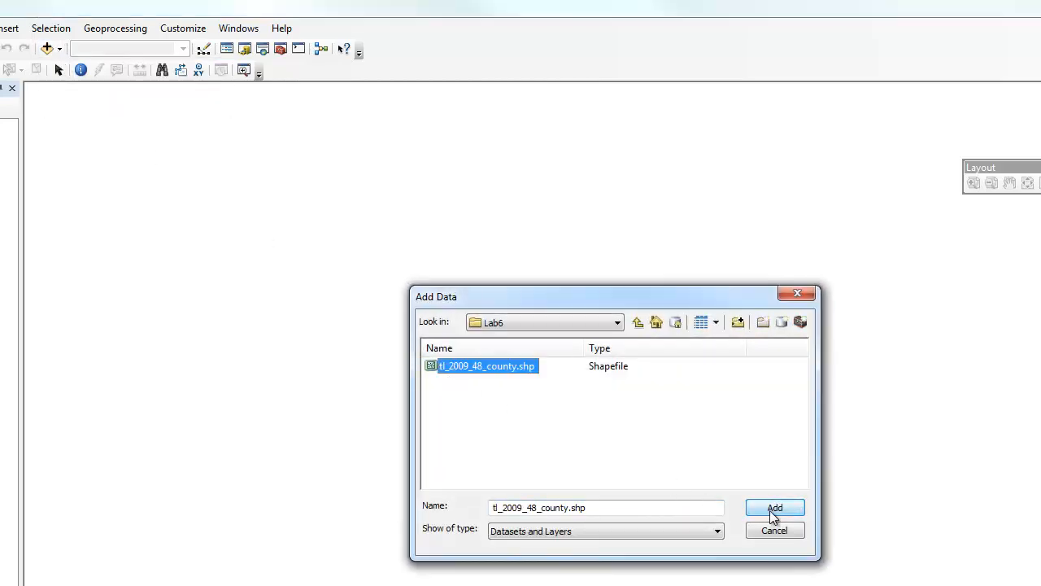
pyautogui.click(698, 528)
pyautogui.click(771, 511)
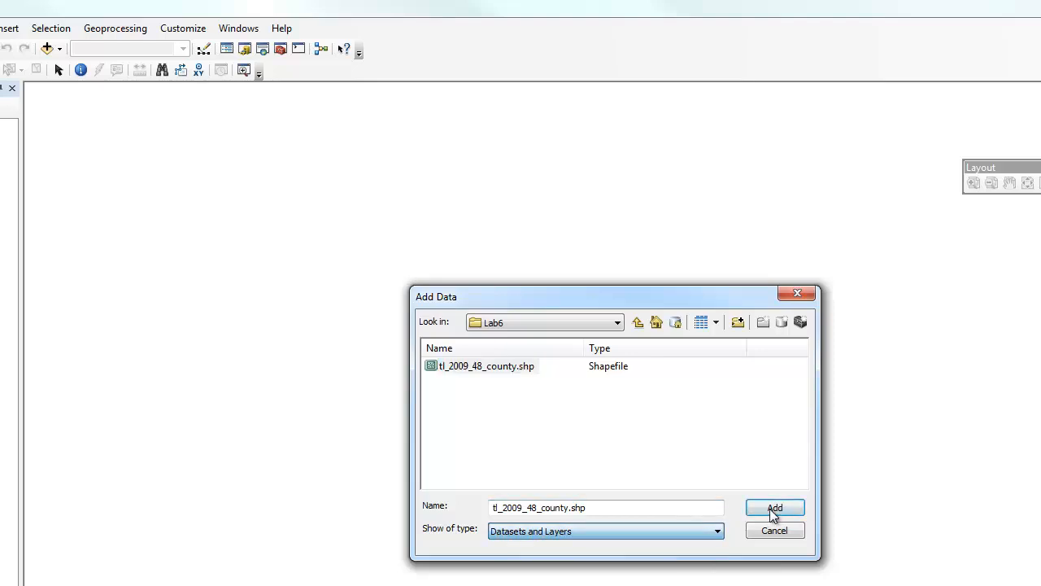
pyautogui.click(773, 509)
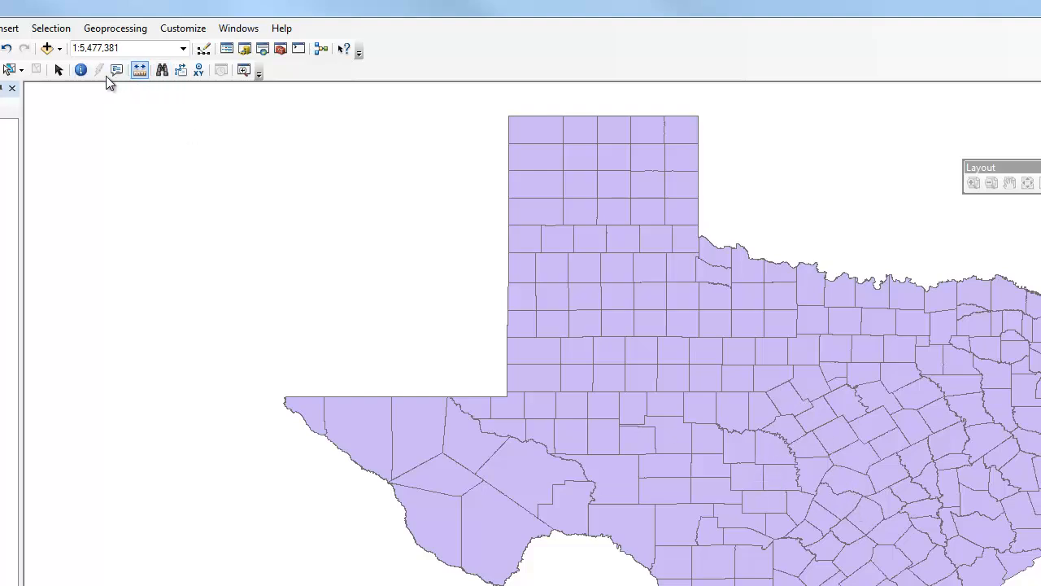
# Select the heart-shaped county in central Texas on the map and open the county layer's attribute table
pyautogui.click(9, 69)
pyautogui.click(828, 501)
pyautogui.rightClick(2, 140)
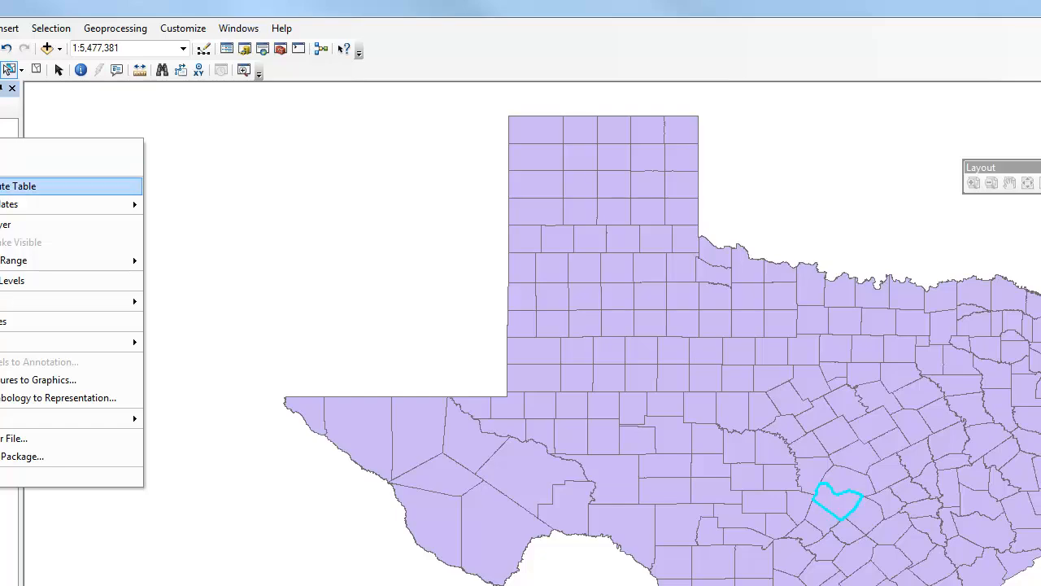
pyautogui.click(8, 186)
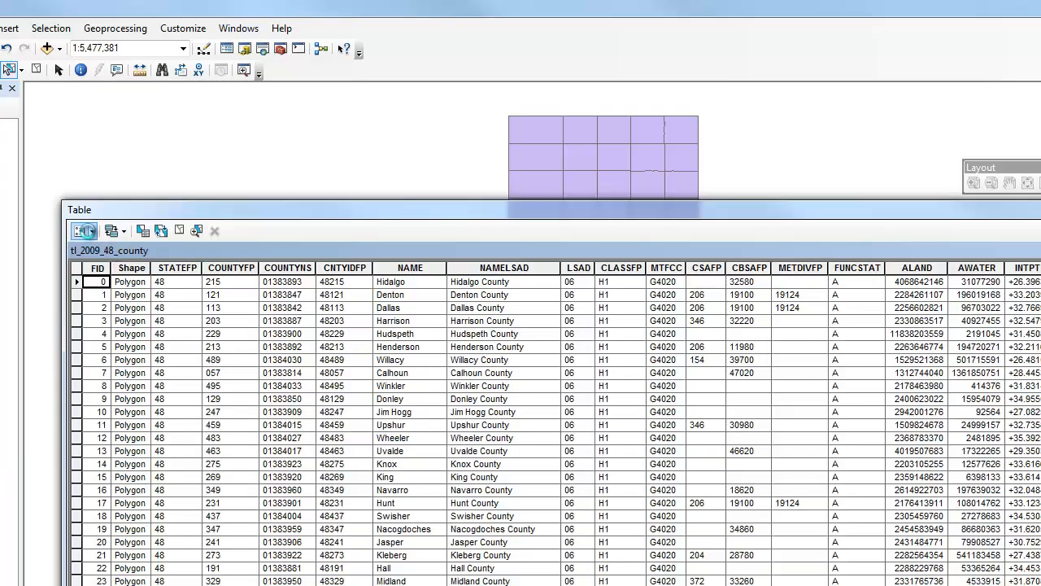
# Start a Select by Attributes query on the NAMELSAD field with an equals operator and list the field's unique values
pyautogui.click(79, 231)
pyautogui.click(111, 271)
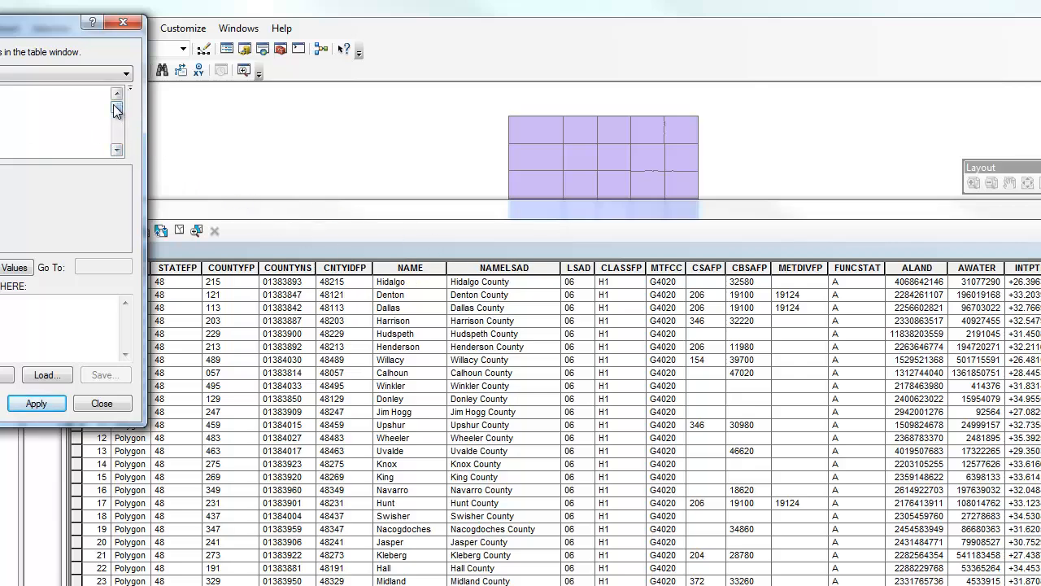
pyautogui.moveTo(115, 105); pyautogui.dragTo(115, 111)
pyautogui.doubleClick(2, 122)
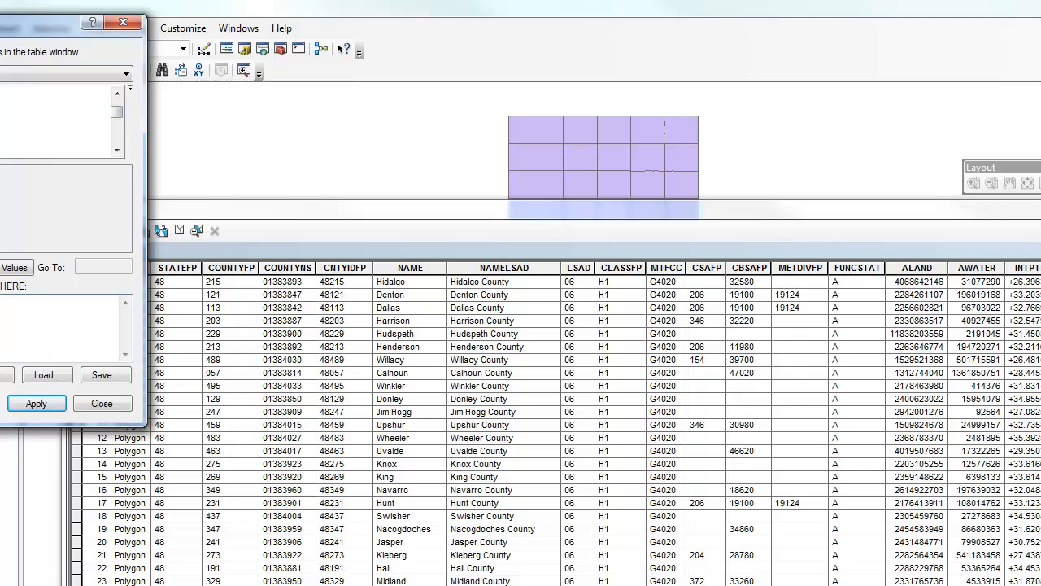
pyautogui.click(3, 268)
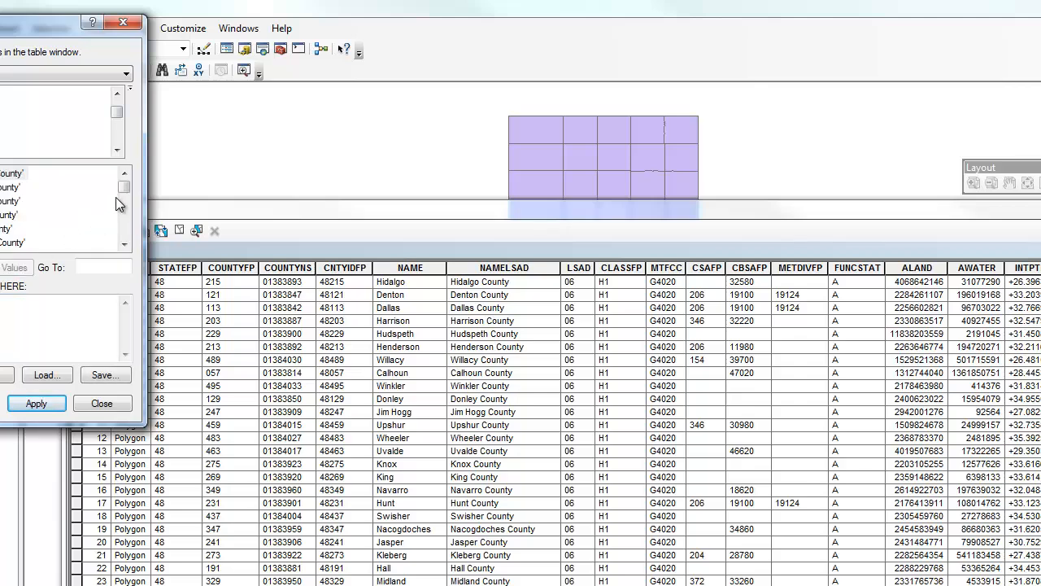
# Complete the query as "NAMELSAD" = 'Travis County', apply it, and show the selected record in the table
pyautogui.moveTo(123, 188); pyautogui.dragTo(124, 216)
pyautogui.click(125, 243)
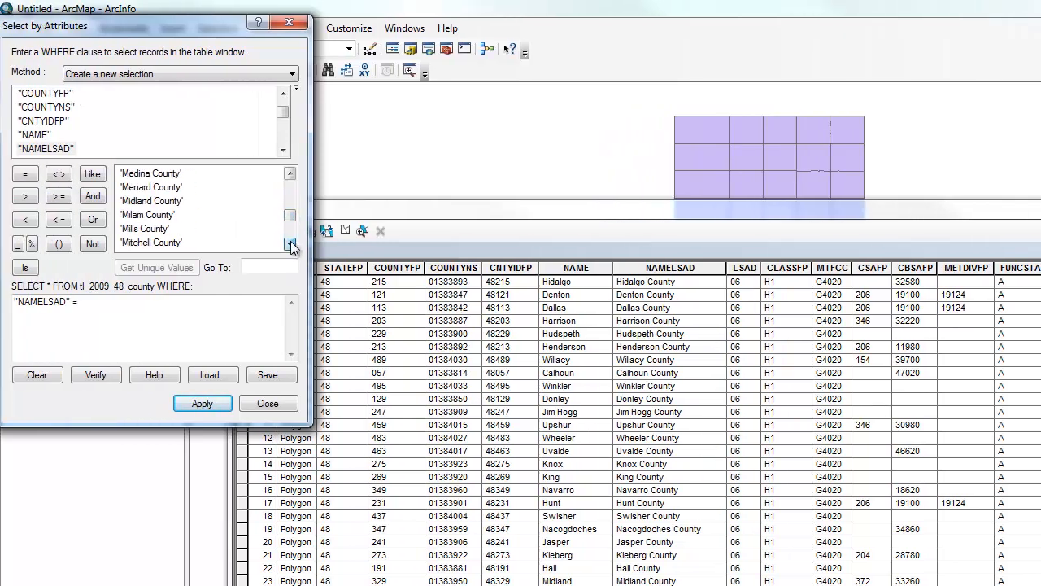
pyautogui.click(291, 244)
pyautogui.click(291, 243)
pyautogui.click(290, 244)
pyautogui.click(291, 243)
pyautogui.click(291, 244)
pyautogui.click(290, 243)
pyautogui.click(291, 243)
pyautogui.click(290, 243)
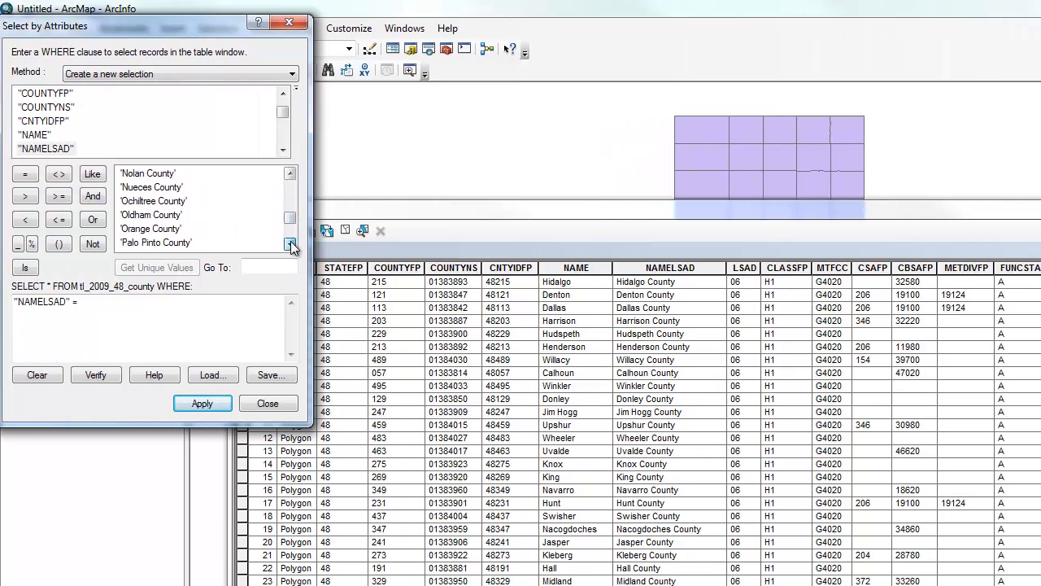
pyautogui.click(290, 243)
pyautogui.click(290, 244)
pyautogui.click(291, 243)
pyautogui.click(290, 243)
pyautogui.click(291, 243)
pyautogui.click(291, 243)
pyautogui.click(290, 243)
pyautogui.click(291, 243)
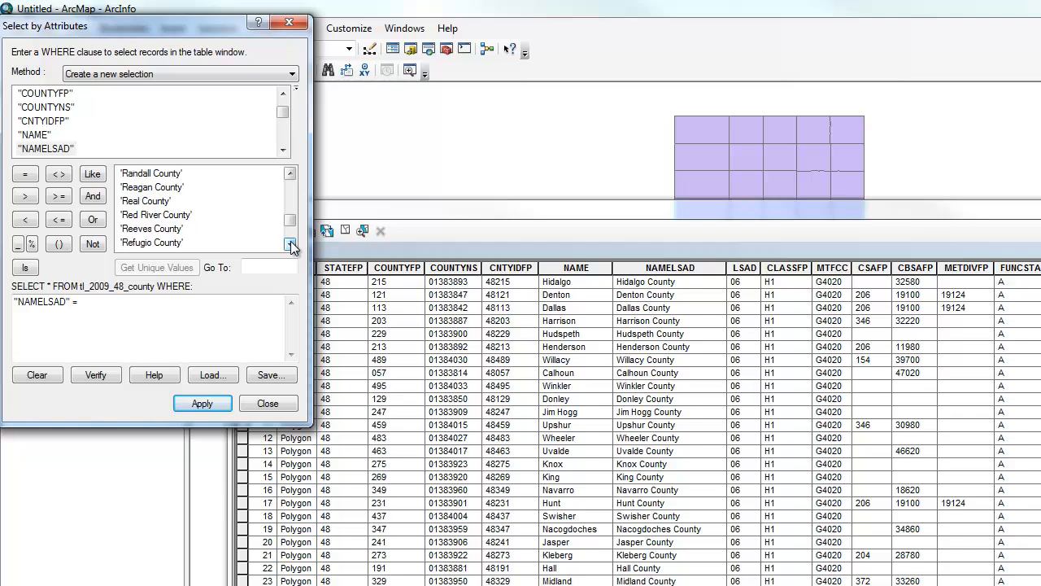
pyautogui.click(290, 243)
pyautogui.click(291, 243)
pyautogui.click(291, 243)
pyautogui.click(290, 243)
pyautogui.click(290, 243)
pyautogui.click(290, 244)
pyautogui.click(290, 243)
pyautogui.click(291, 243)
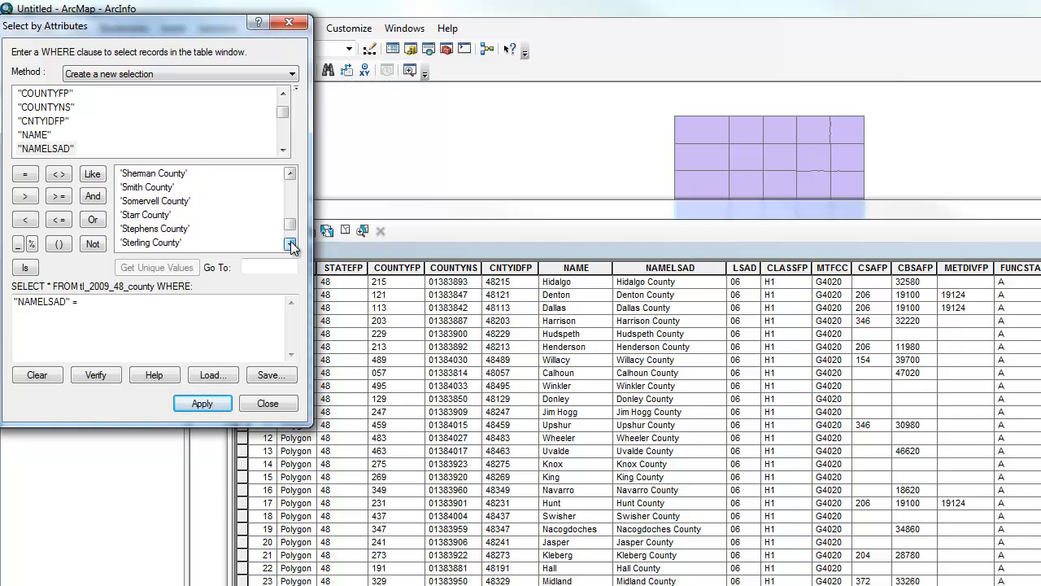
pyautogui.click(290, 244)
pyautogui.click(291, 243)
pyautogui.click(291, 243)
pyautogui.click(290, 243)
pyautogui.click(290, 243)
pyautogui.click(290, 243)
pyautogui.click(290, 243)
pyautogui.click(290, 243)
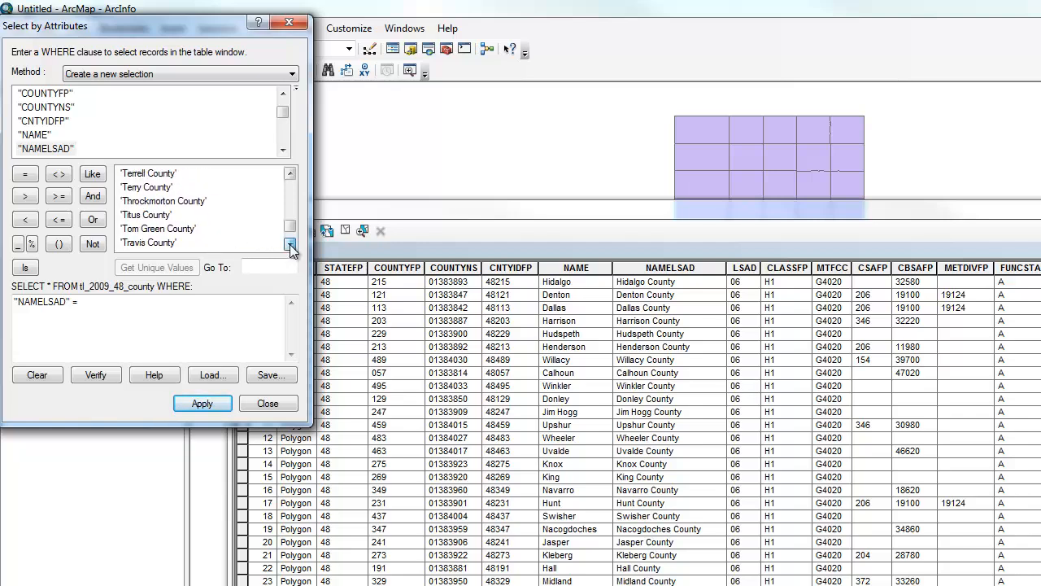
pyautogui.click(290, 243)
pyautogui.click(290, 244)
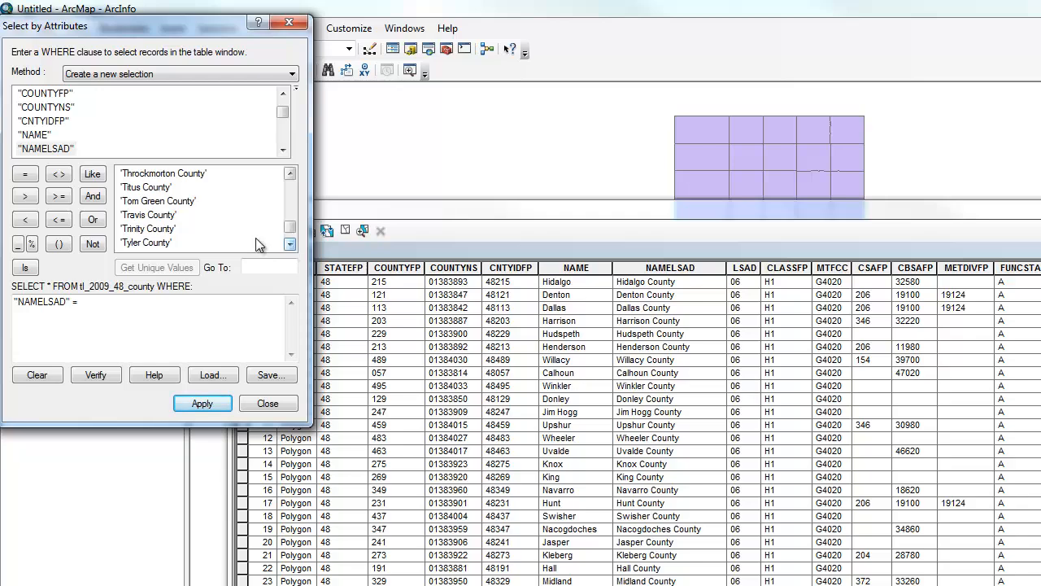
pyautogui.click(159, 215)
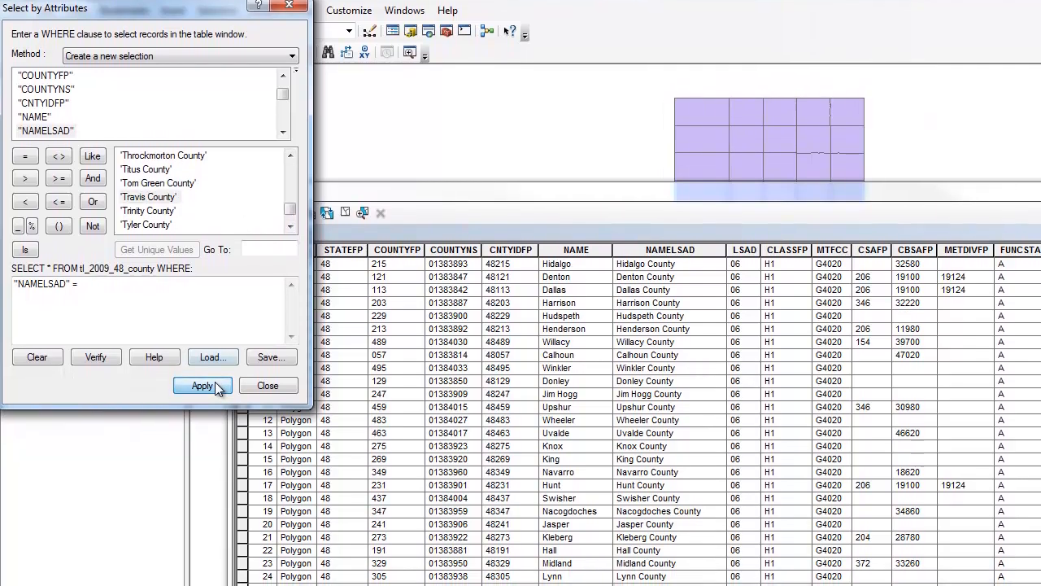
pyautogui.click(213, 390)
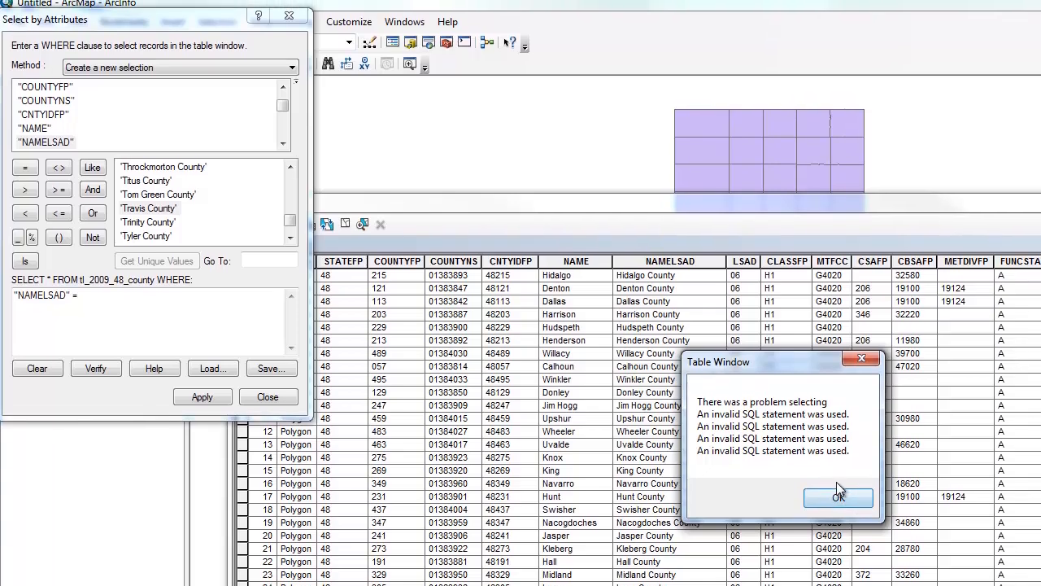
pyautogui.click(838, 486)
pyautogui.doubleClick(147, 215)
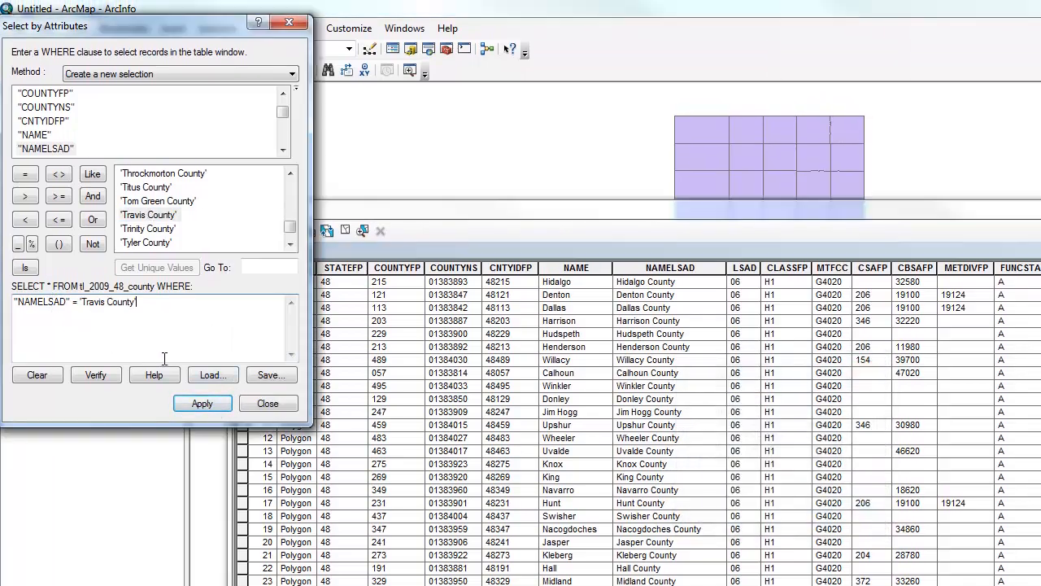
pyautogui.click(197, 404)
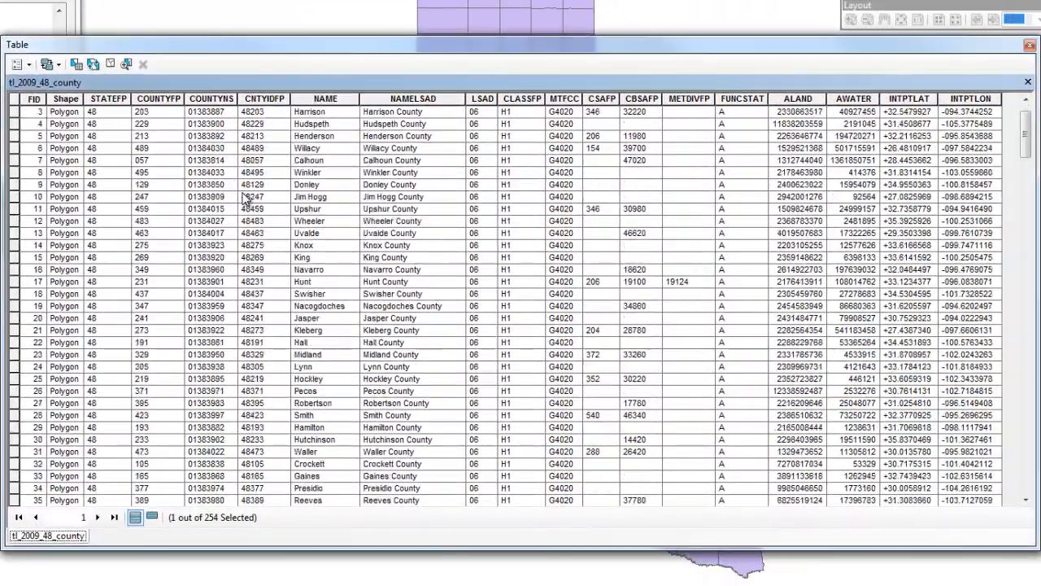
pyautogui.scroll(-7, 244, 198)
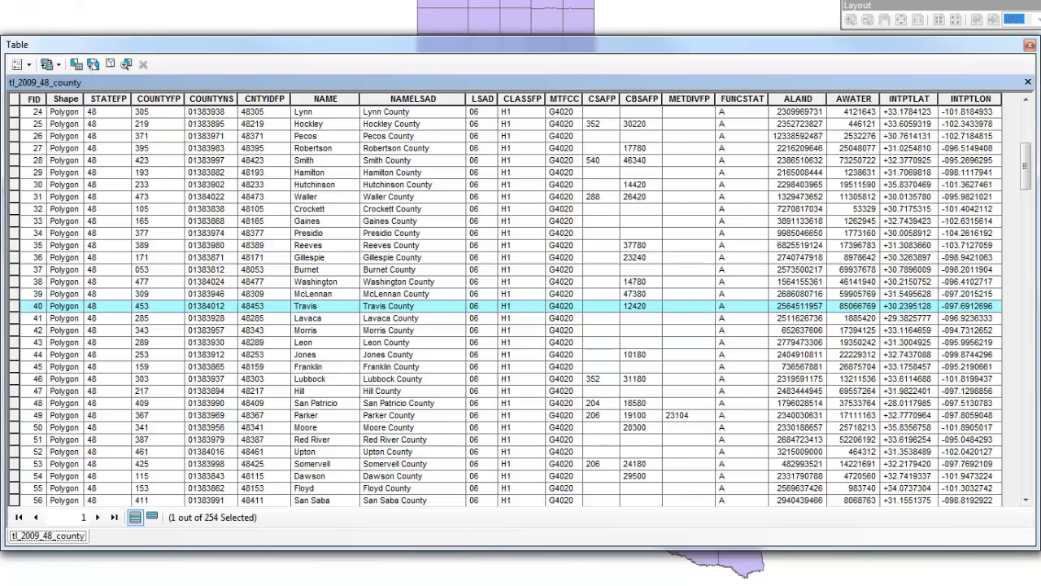
# Export the selected features to Travis.shp in the Lab6 folder, using the layer's source coordinate system, and add the result to the map
pyautogui.rightClick(0, 2)
pyautogui.moveTo(16, 243)
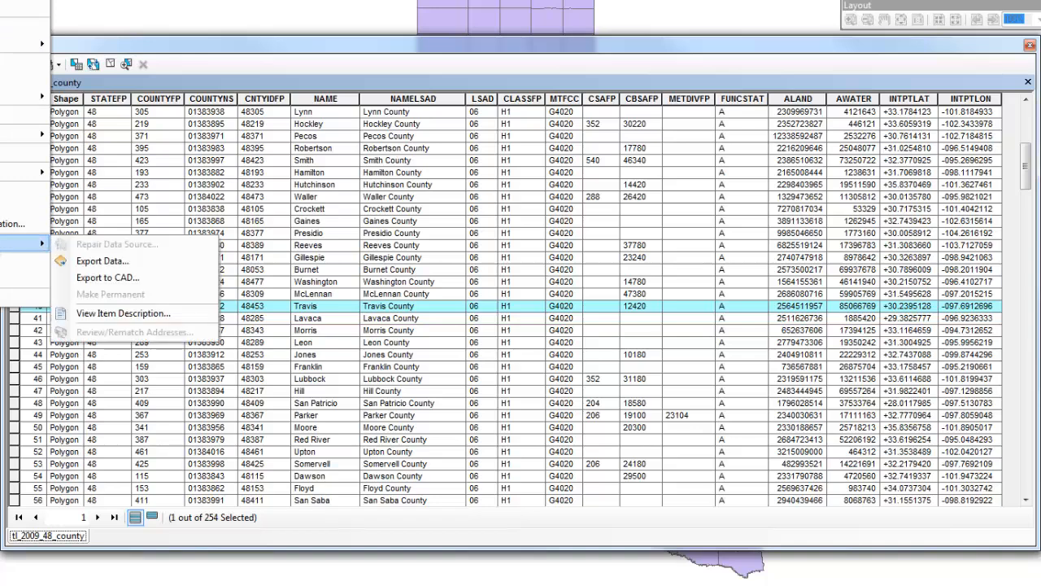
pyautogui.click(82, 264)
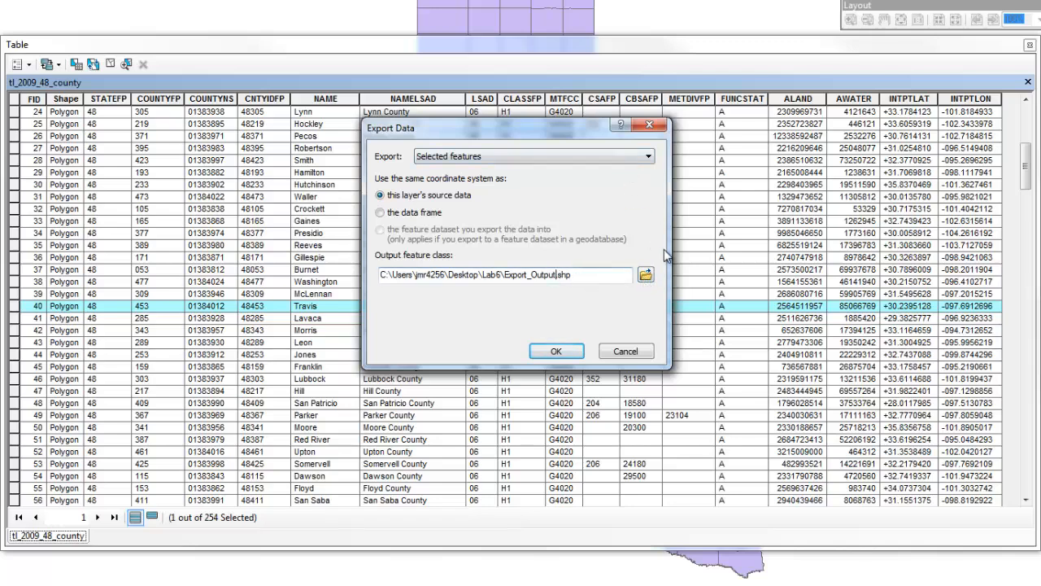
pyautogui.press('BackSpace')
pyautogui.press('BackSpace')
pyautogui.press('BackSpace')
pyautogui.press('BackSpace')
pyautogui.press('BackSpace')
pyautogui.press('BackSpace')
pyautogui.press('BackSpace')
pyautogui.press('BackSpace')
pyautogui.press('BackSpace')
pyautogui.press('BackSpace')
pyautogui.press('BackSpace')
pyautogui.press('BackSpace')
pyautogui.press('BackSpace')
pyautogui.write('Travis')
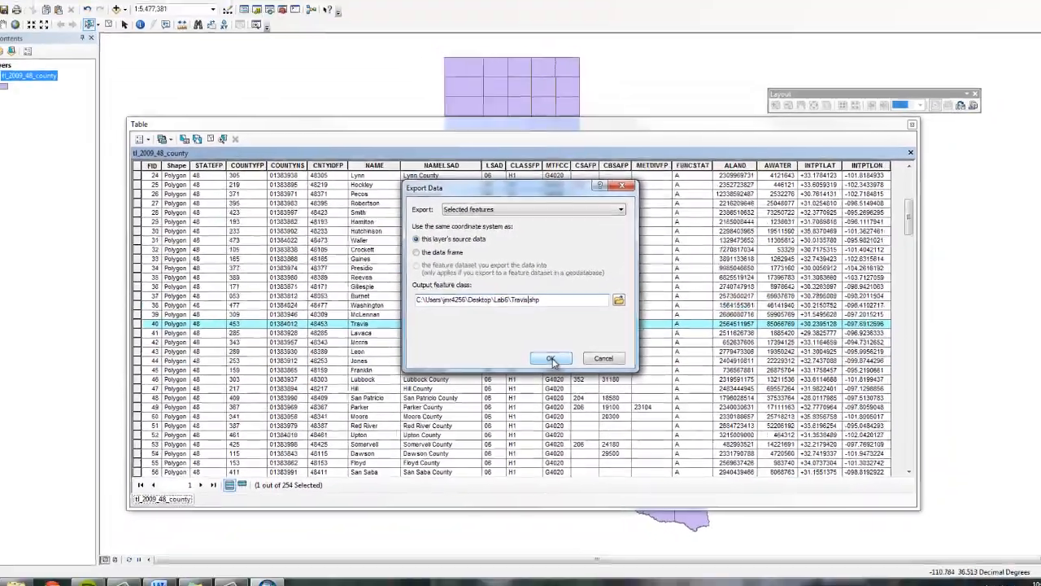
pyautogui.click(558, 351)
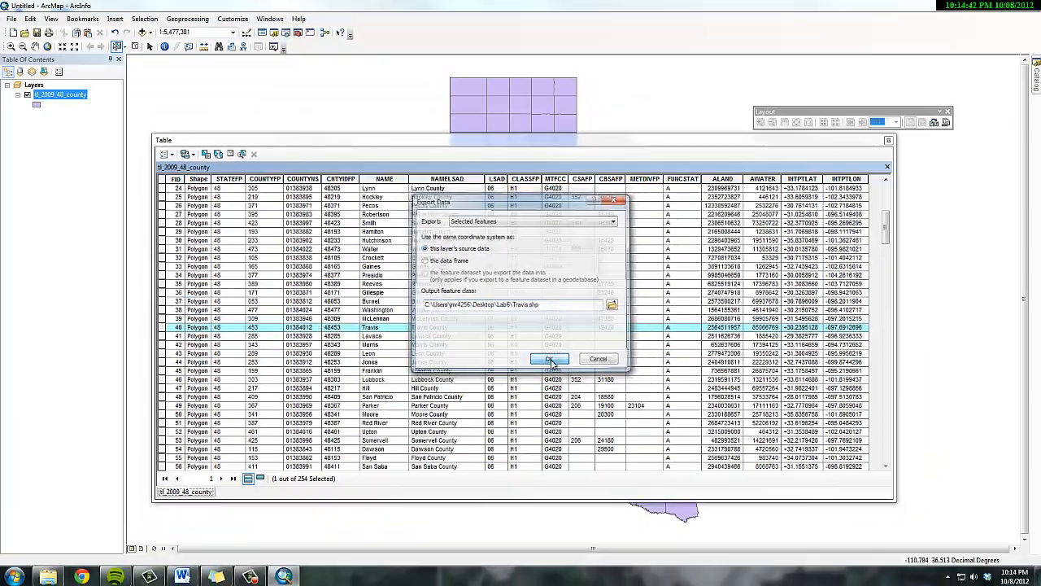
pyautogui.click(551, 329)
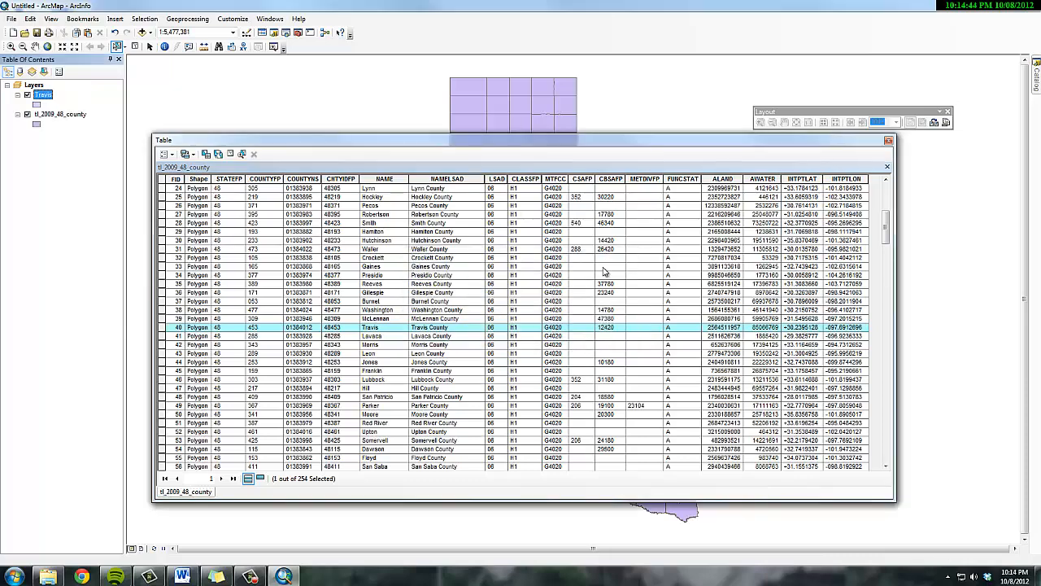
# Close the attribute table and change the Travis layer's fill color to yellow
pyautogui.click(888, 140)
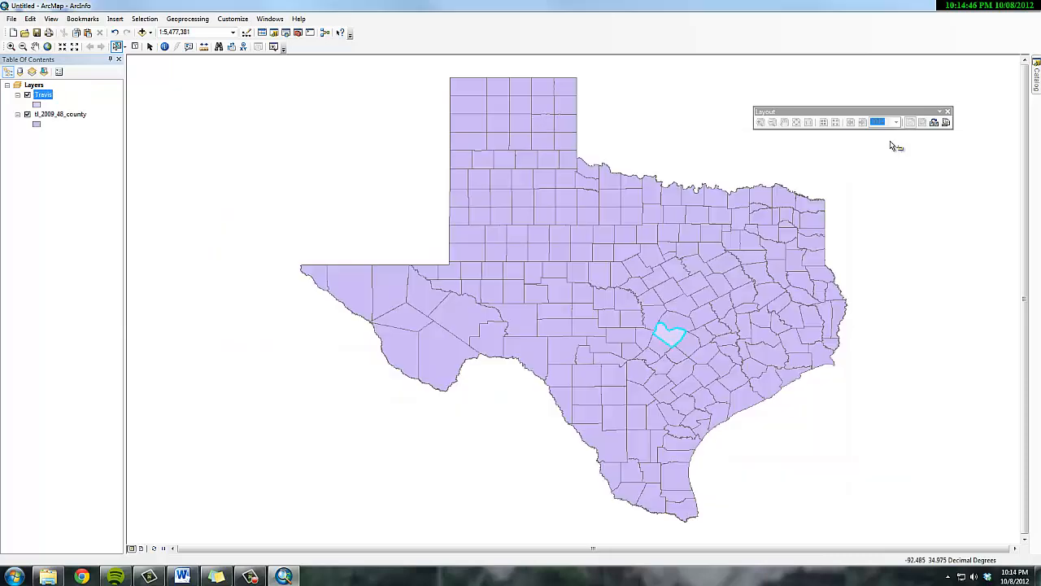
pyautogui.rightClick(37, 106)
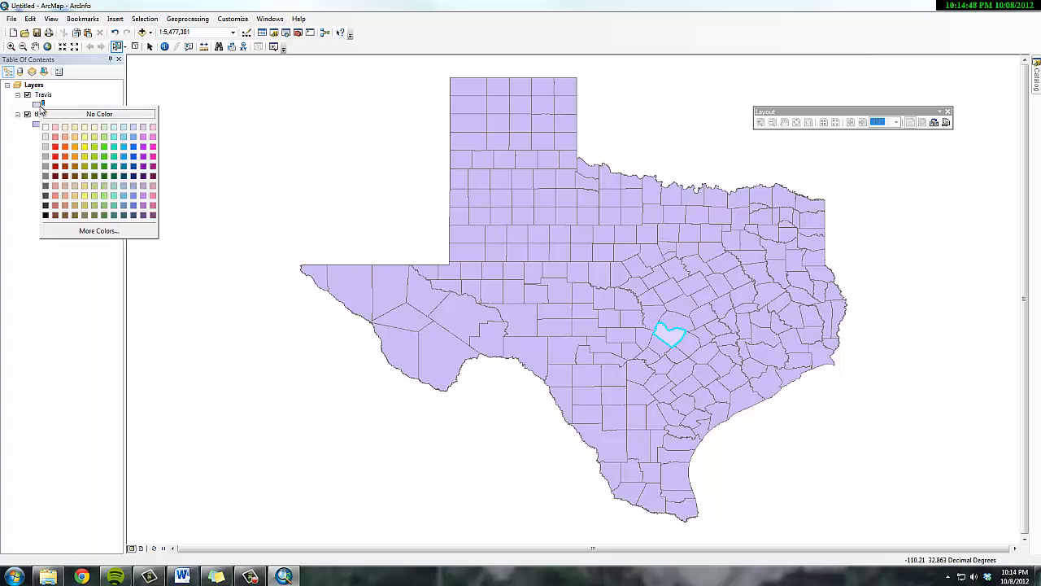
pyautogui.click(85, 147)
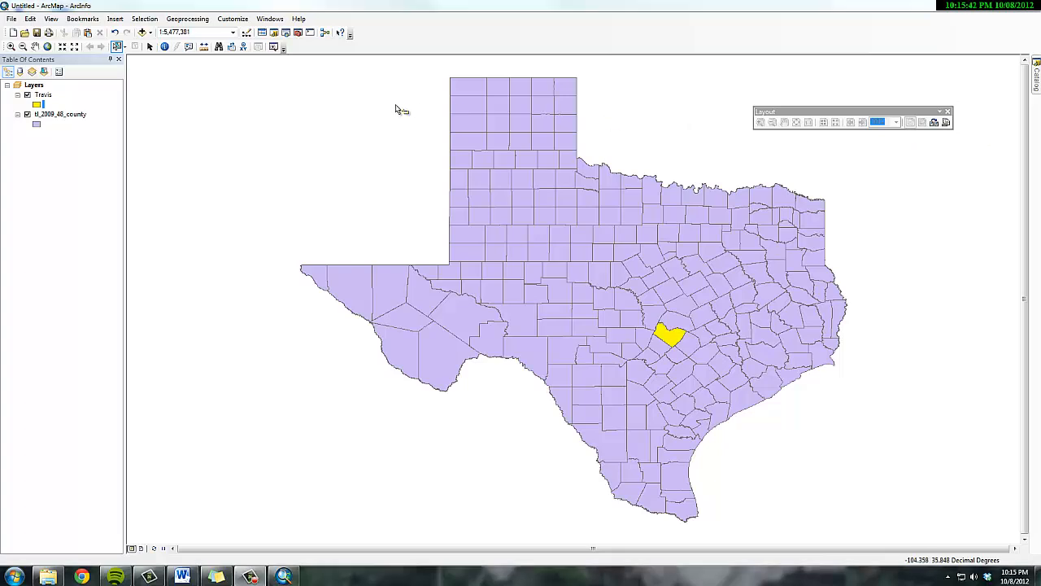
# Hide the tl_2009_48_county layer and zoom in until Travis County fills most of the map view
pyautogui.click(27, 115)
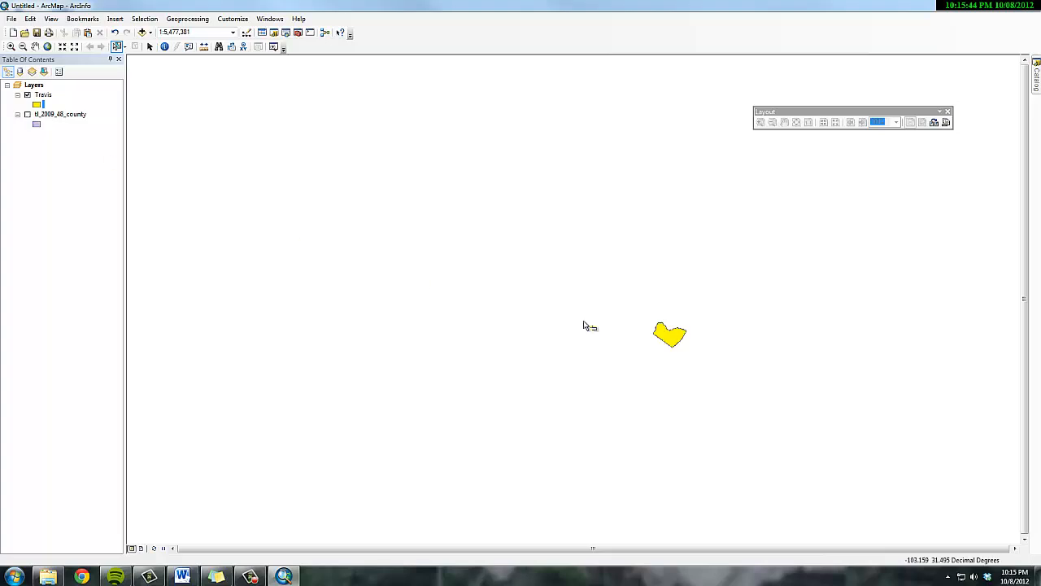
pyautogui.click(11, 46)
pyautogui.moveTo(635, 297); pyautogui.dragTo(716, 365)
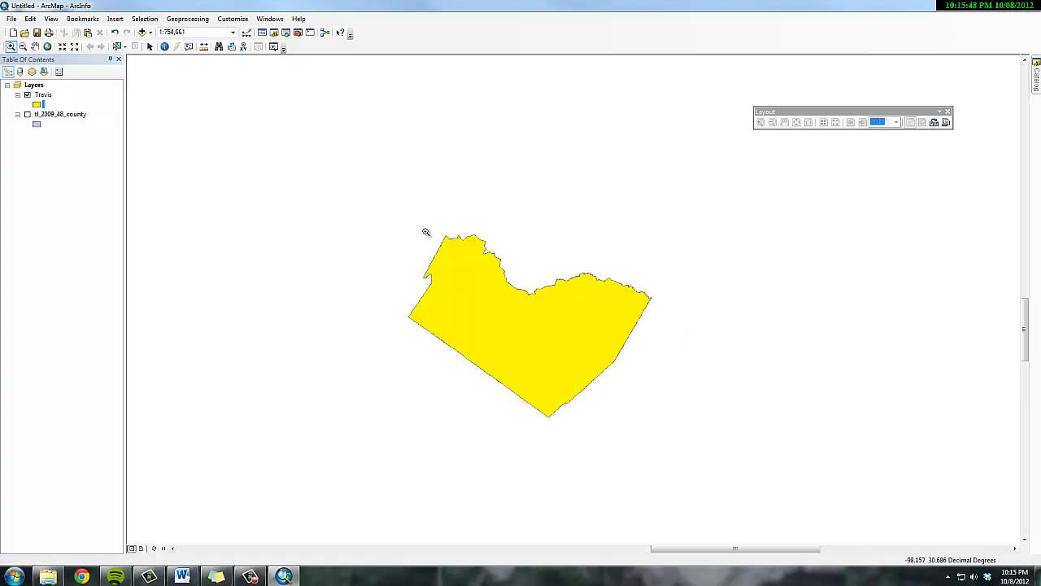
pyautogui.moveTo(413, 216); pyautogui.dragTo(639, 457)
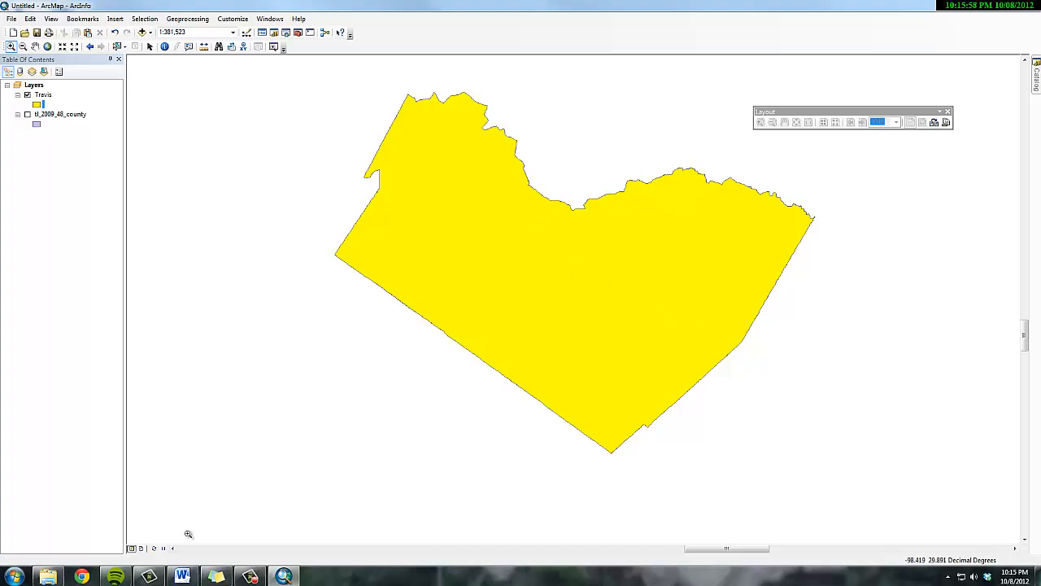
# Bring up the empty sticky note and place it over the blank map area just east of Travis County
pyautogui.moveTo(218, 579)
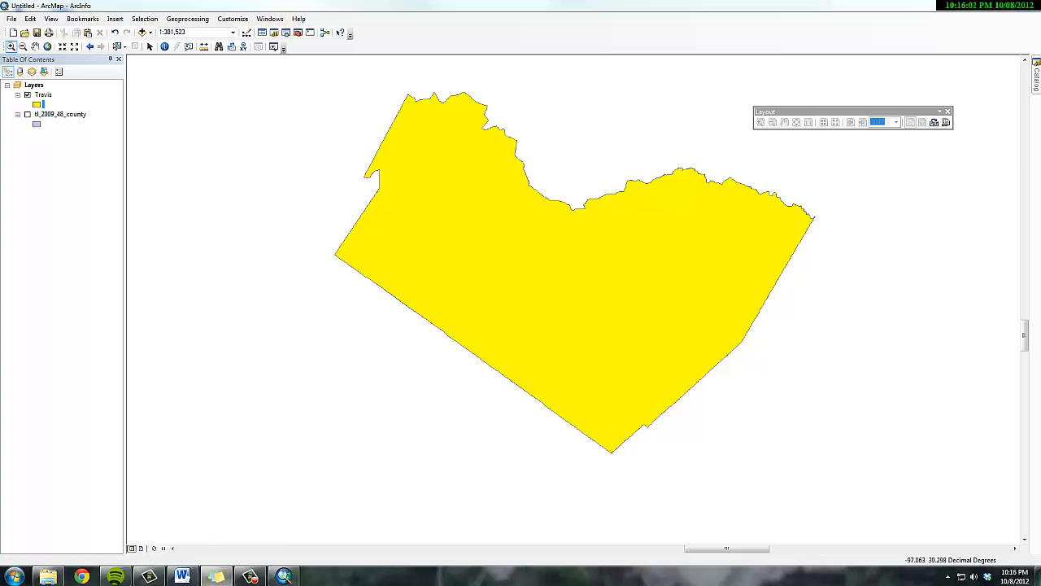
pyautogui.moveTo(1013, 151); pyautogui.dragTo(905, 186)
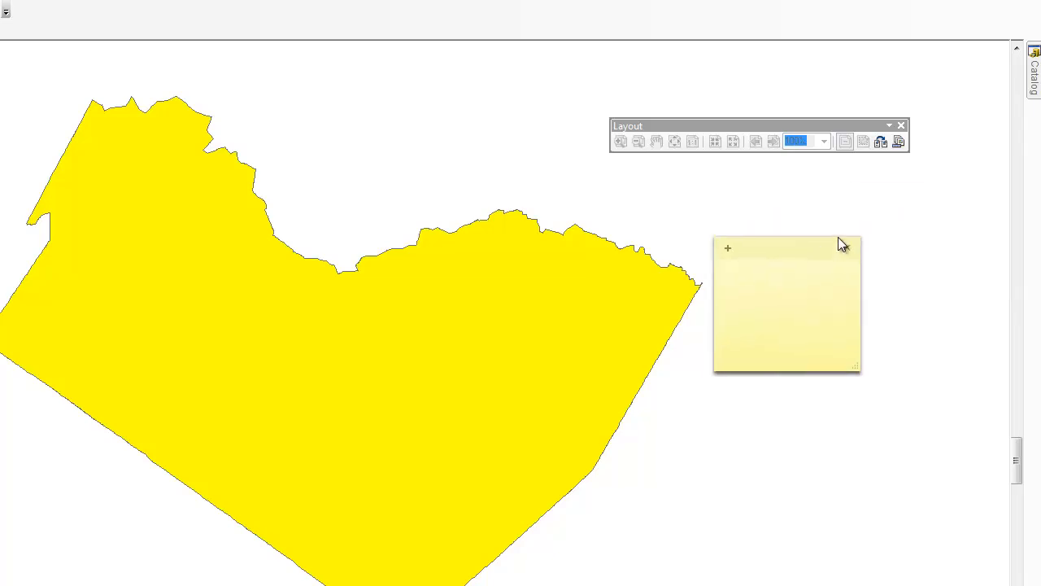
pyautogui.moveTo(838, 237); pyautogui.dragTo(857, 226)
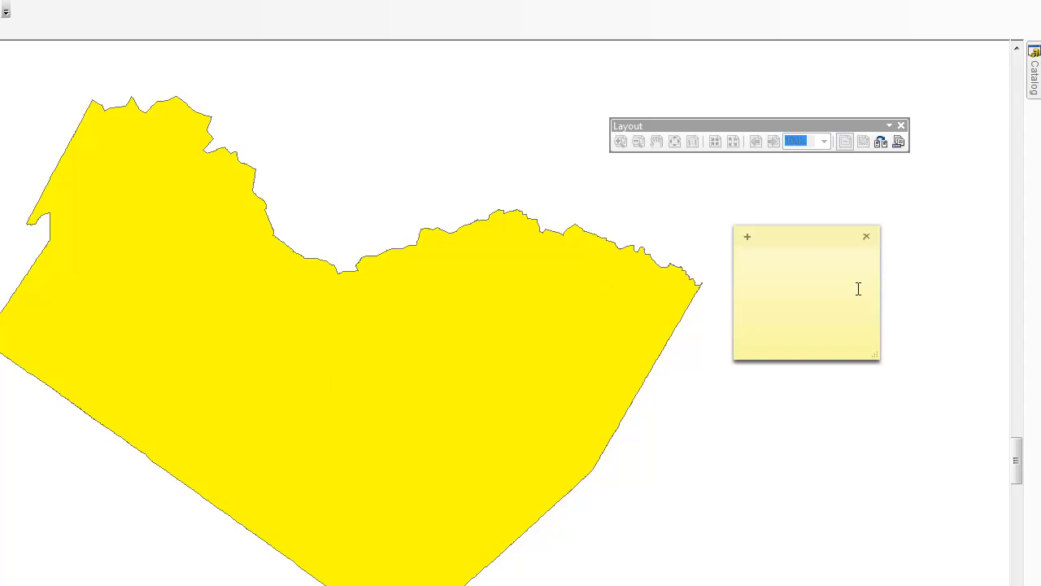
# Write the center coordinates -97.785 and 30.299 on separate lines of the sticky note
pyautogui.write('94')
pyautogui.press('BackSpace')
pyautogui.write('7.785')
pyautogui.press('Left')
pyautogui.press('Left')
pyautogui.press('Left')
pyautogui.press('Left')
pyautogui.press('Left')
pyautogui.press('Left')
pyautogui.write('-')
pyautogui.press('Right')
pyautogui.press('Right')
pyautogui.press('Right')
pyautogui.press('Right')
pyautogui.press('Right')
pyautogui.press('Right')
pyautogui.press('Return')
pyautogui.write('30.299')
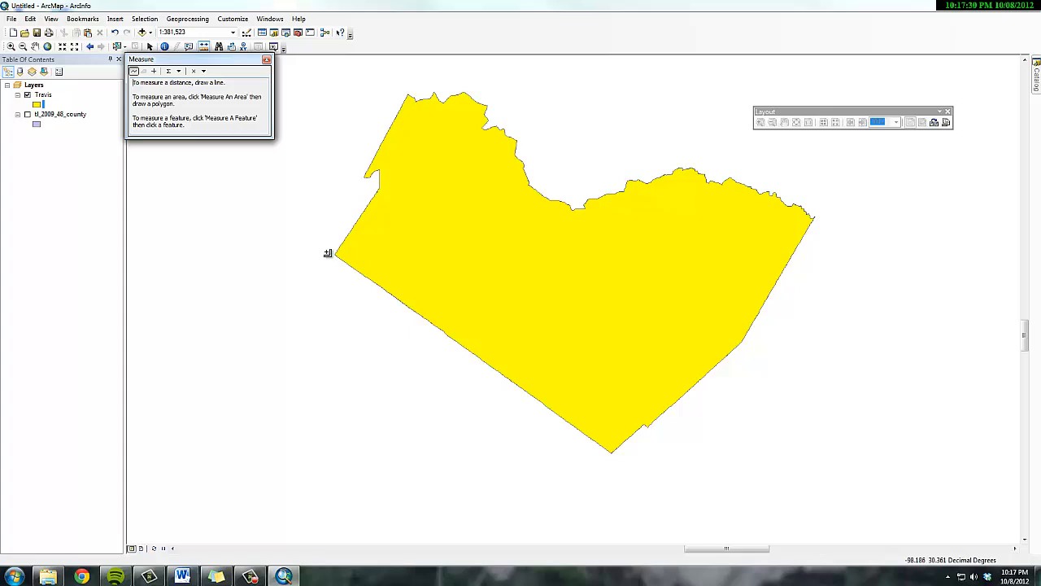
# Measure Travis County's east-west extent from its western corner to its eastern edge and write 78000 below the coordinates on the sticky note
pyautogui.click(179, 71)
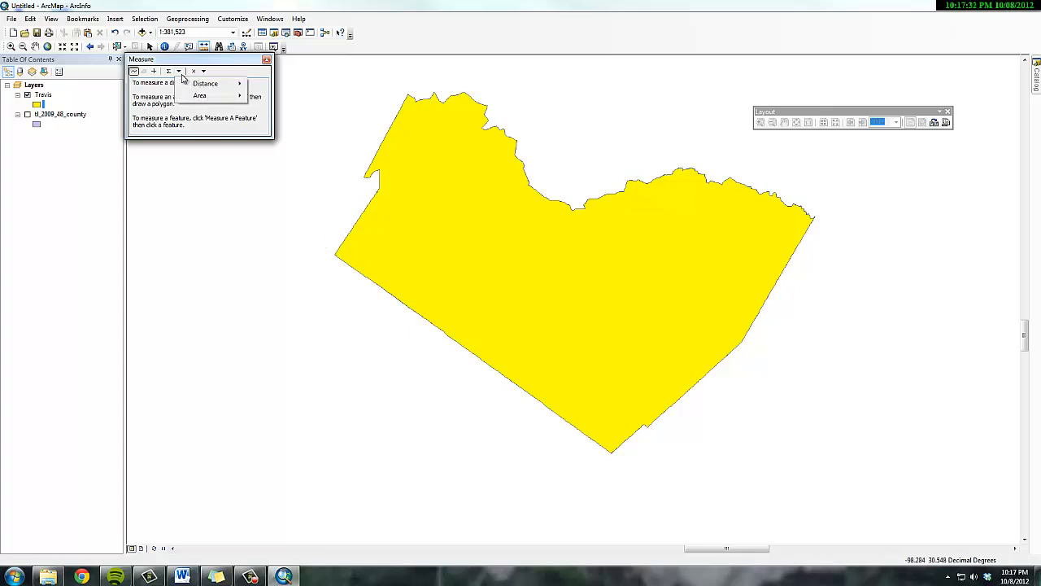
pyautogui.moveTo(213, 84)
pyautogui.click(264, 96)
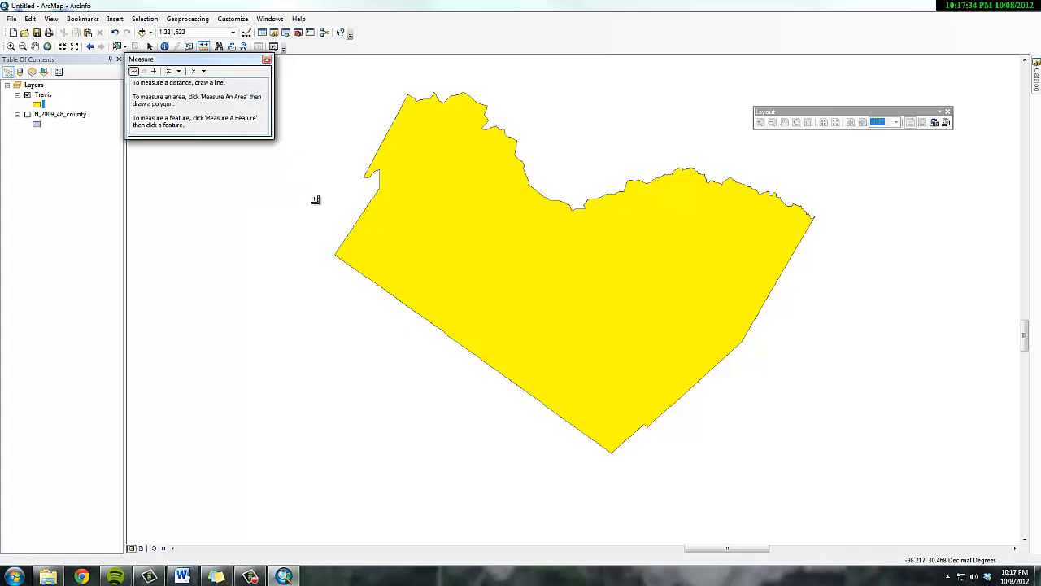
pyautogui.click(325, 251)
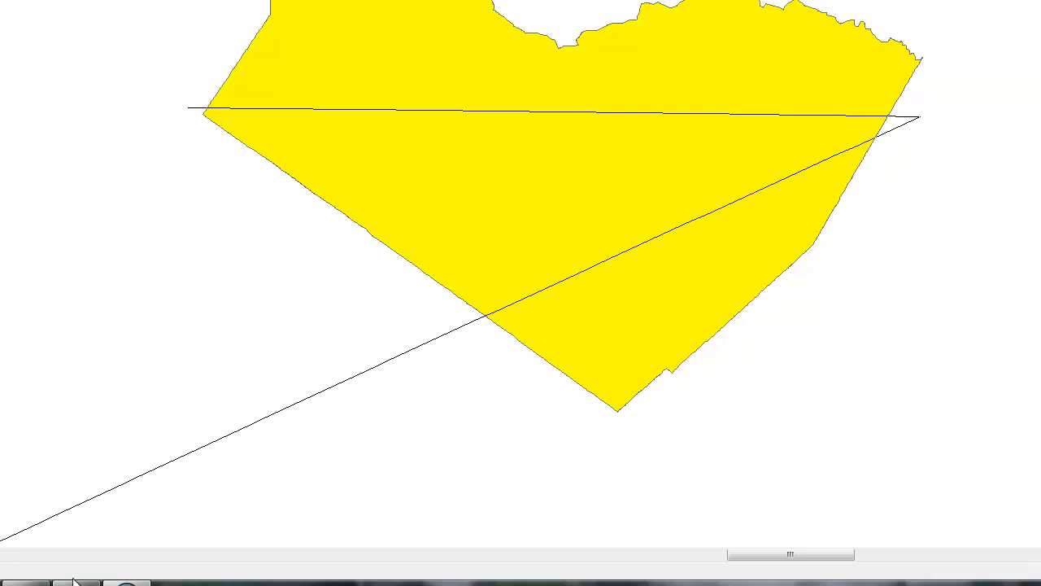
pyautogui.doubleClick(911, 152)
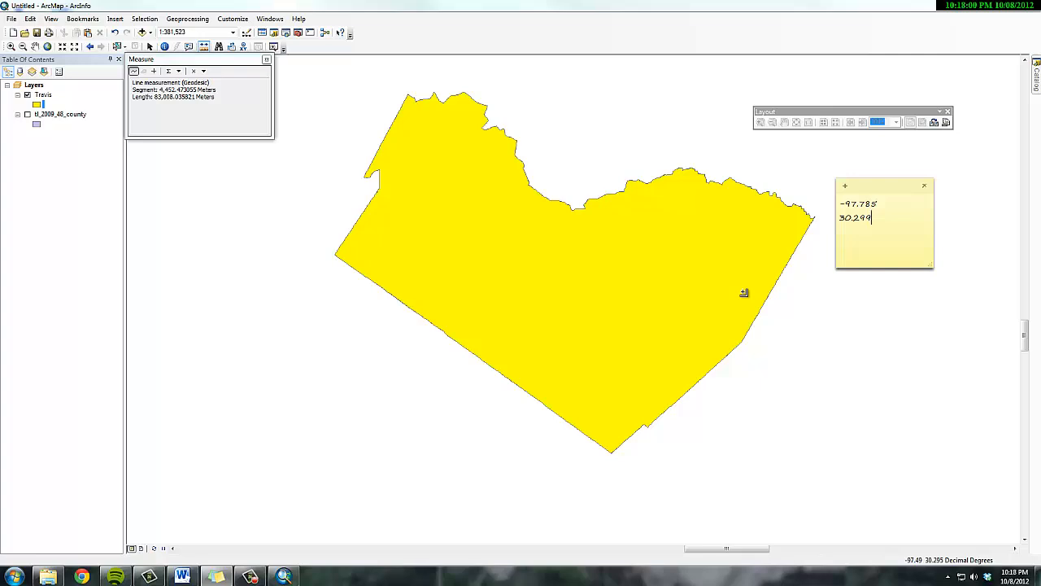
pyautogui.press('Return')
pyautogui.write('78000')
# Measure Travis County's north-south extent from its southern tip straight up to the level of its northern edge
pyautogui.click(610, 453)
pyautogui.click(611, 453)
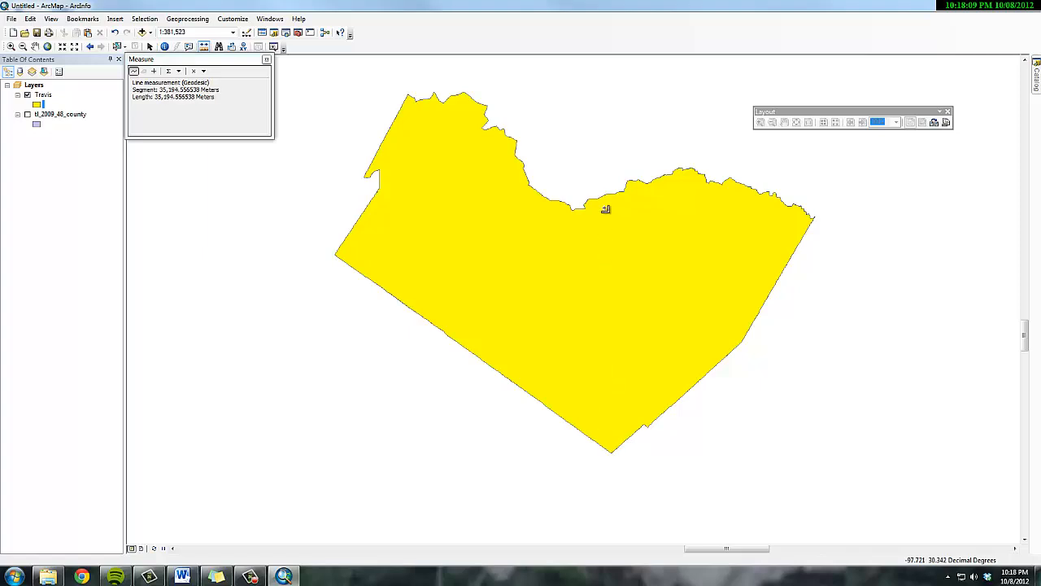
pyautogui.click(605, 94)
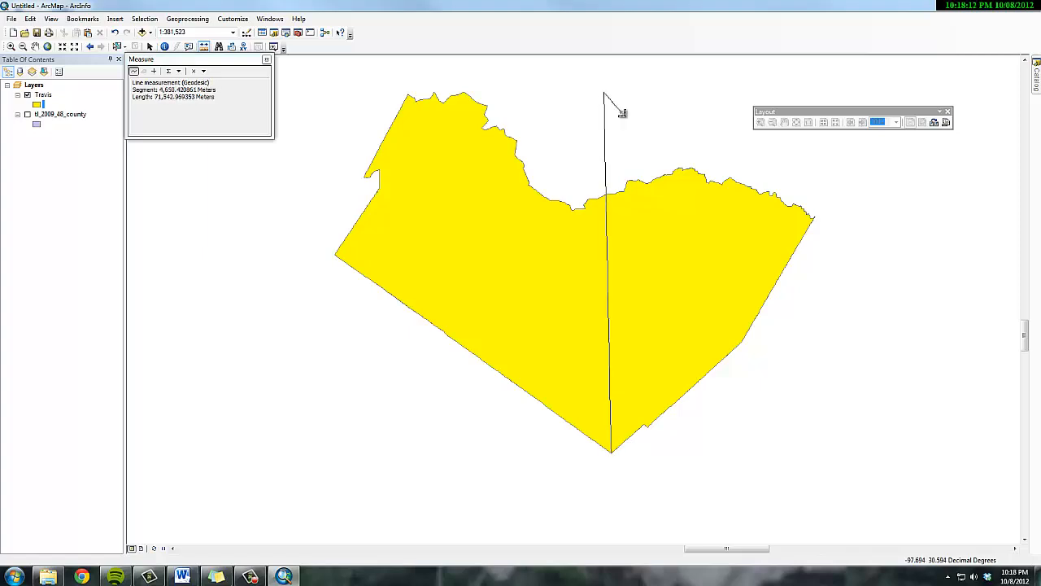
pyautogui.doubleClick(604, 107)
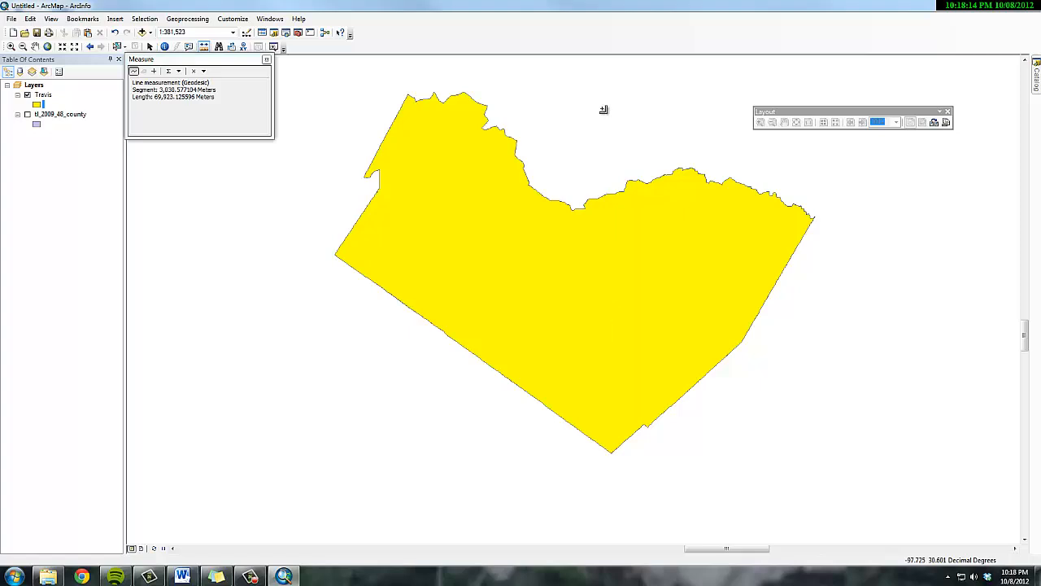
pyautogui.click(611, 452)
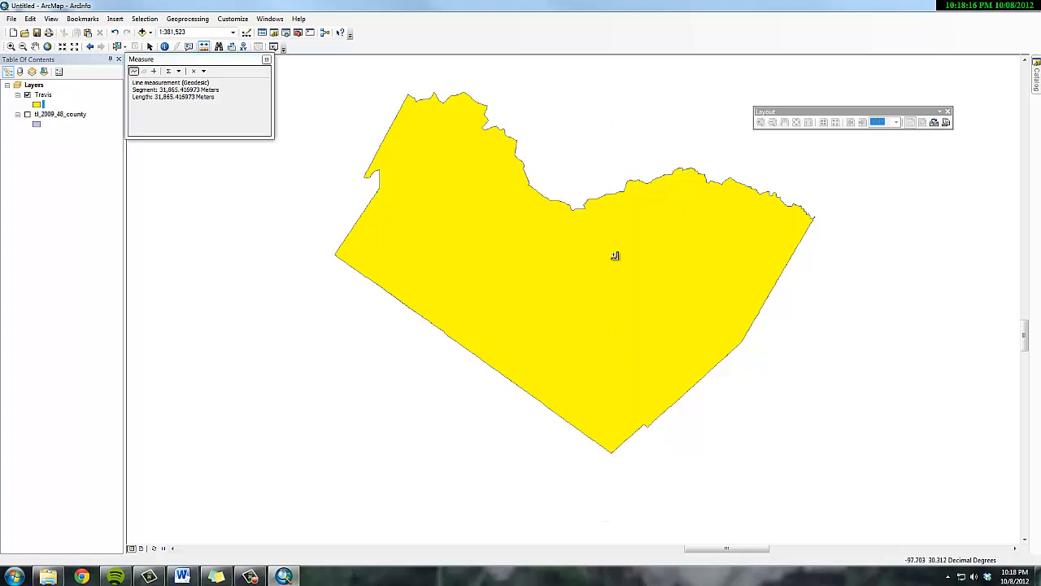
pyautogui.click(608, 93)
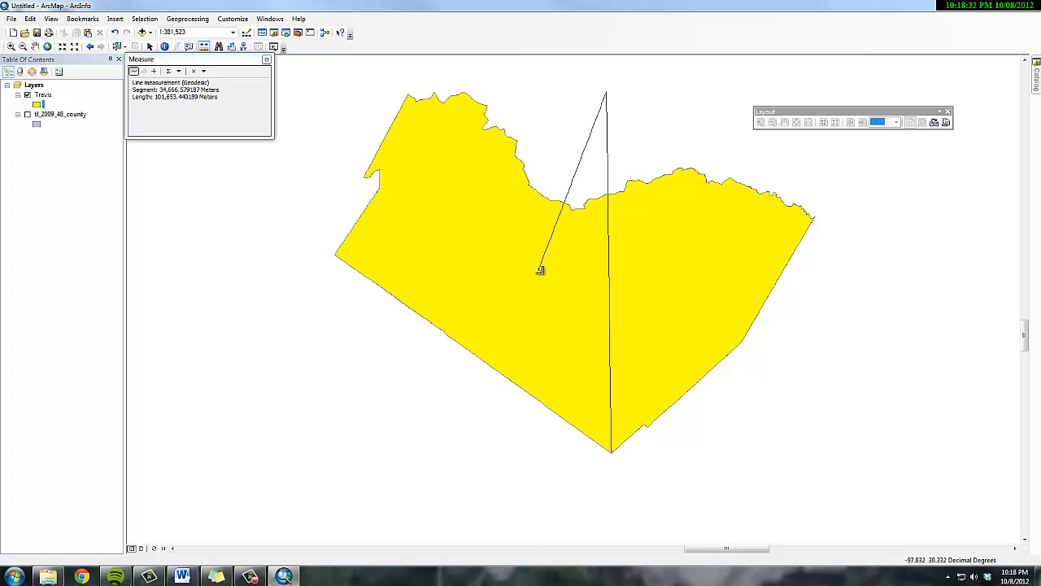
# Mark the 78000 entry on the sticky note with E and add 66000 N on the line below
pyautogui.click(216, 576)
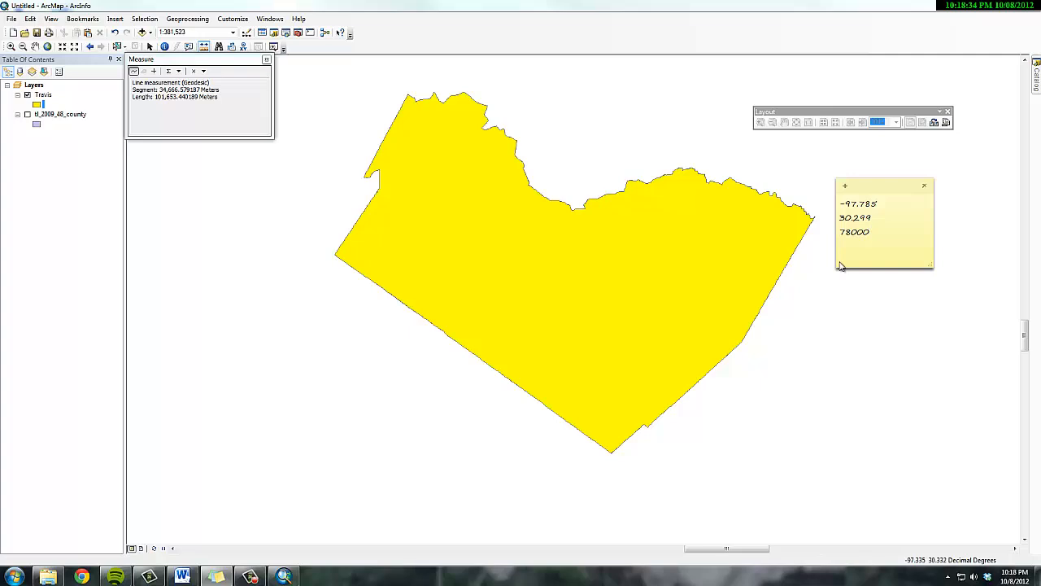
pyautogui.write('E')
pyautogui.press('Return')
pyautogui.write('66000 N')
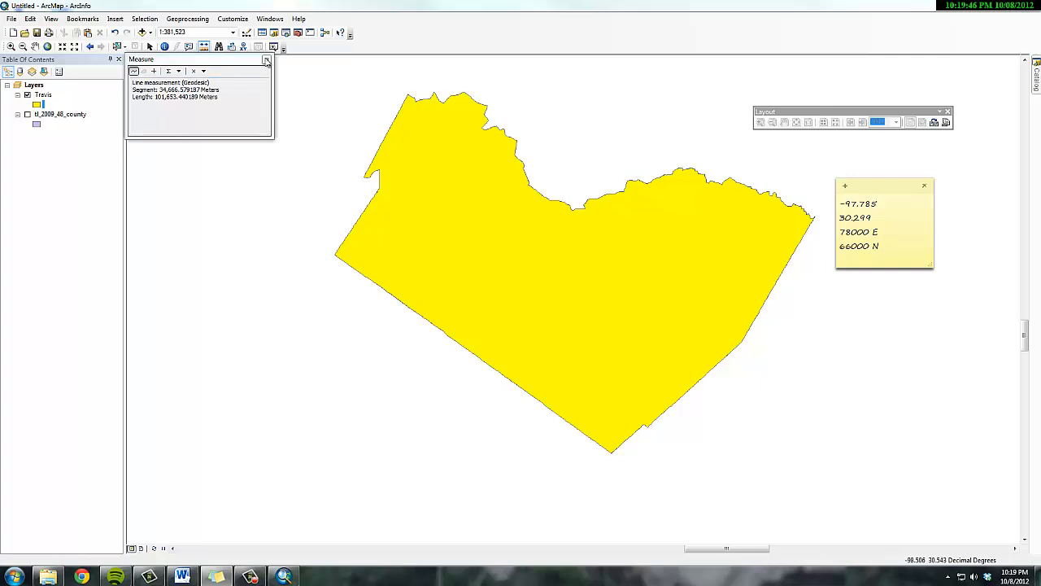
# Close the measuring tool and start a new projected coordinate system from the Layers data frame's coordinate system properties
pyautogui.click(266, 61)
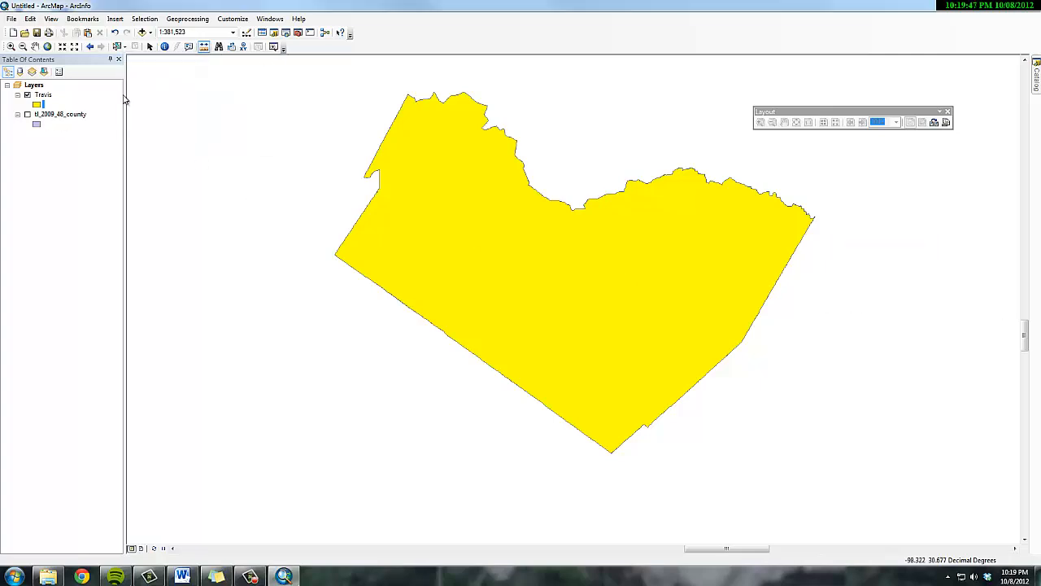
pyautogui.rightClick(34, 85)
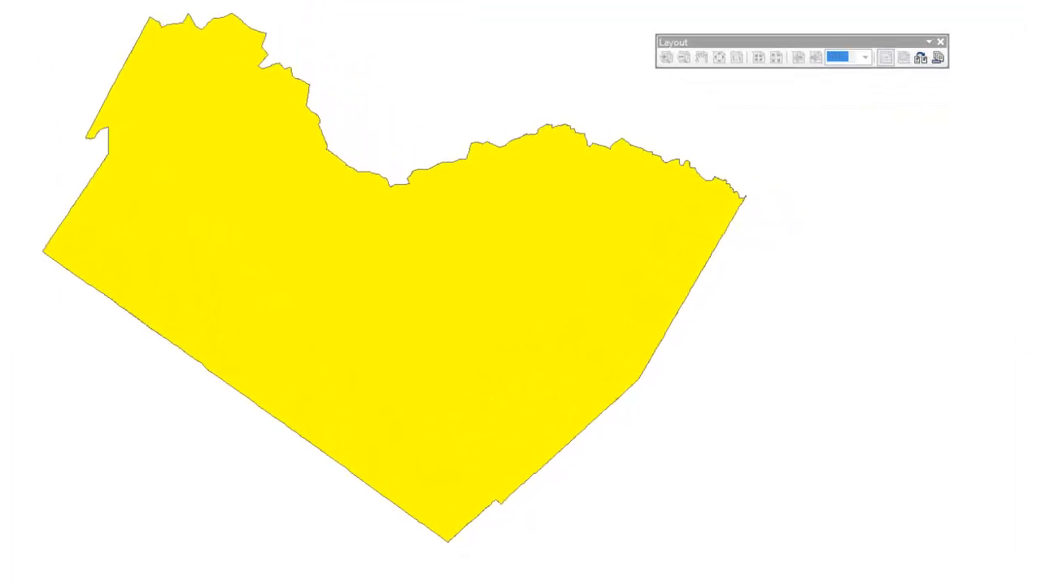
pyautogui.click(438, 380)
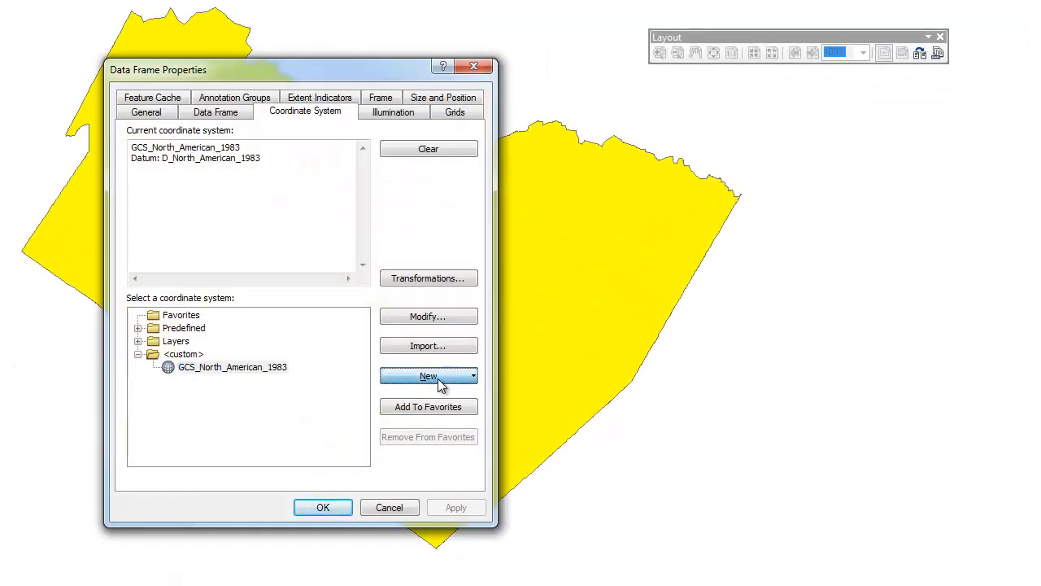
pyautogui.click(443, 418)
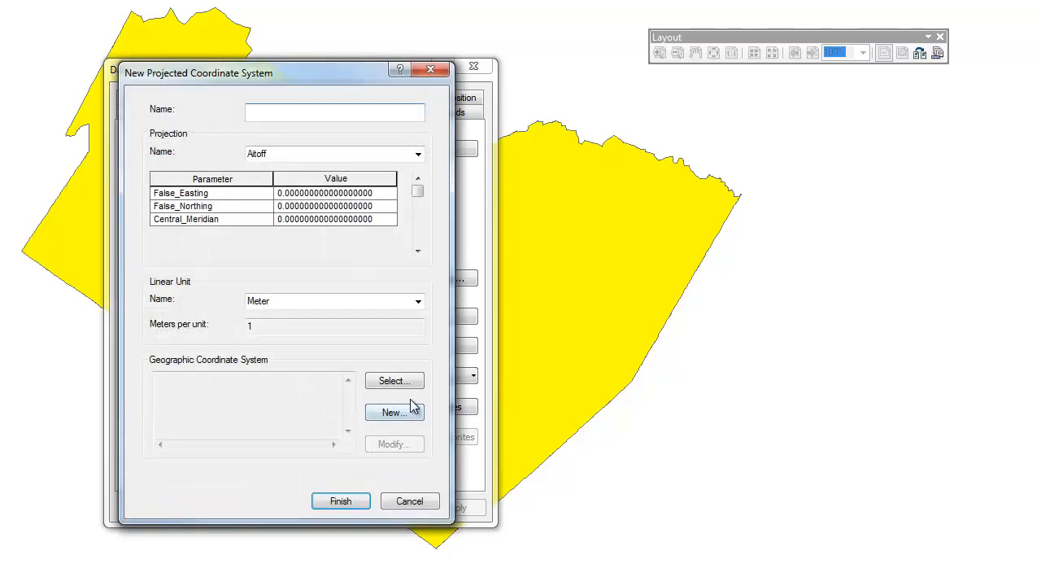
# Choose the Transverse_Mercator projection and name the new coordinate system TravisCustom
pyautogui.click(420, 157)
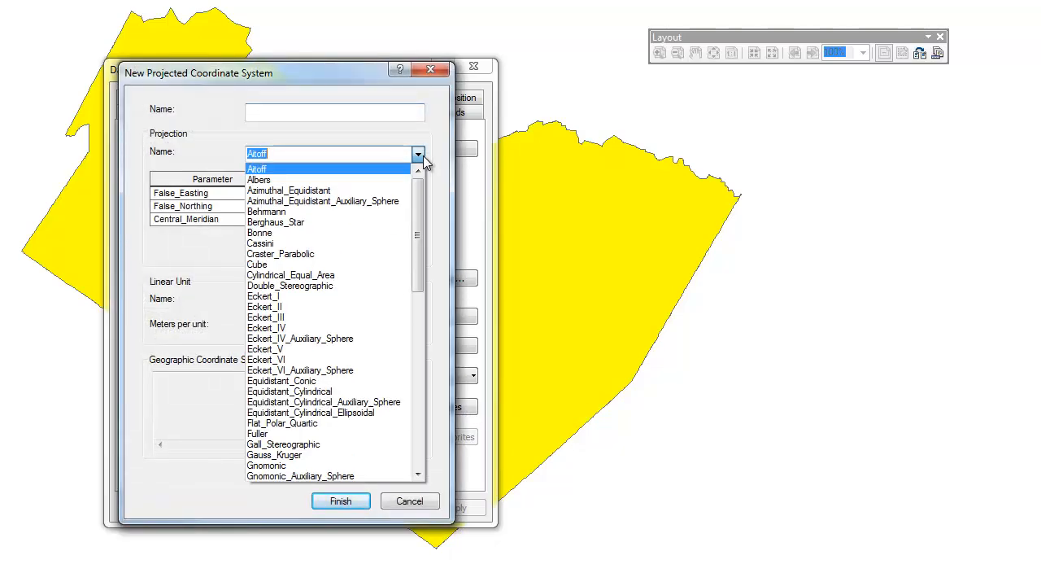
pyautogui.scroll(-1, 415, 329)
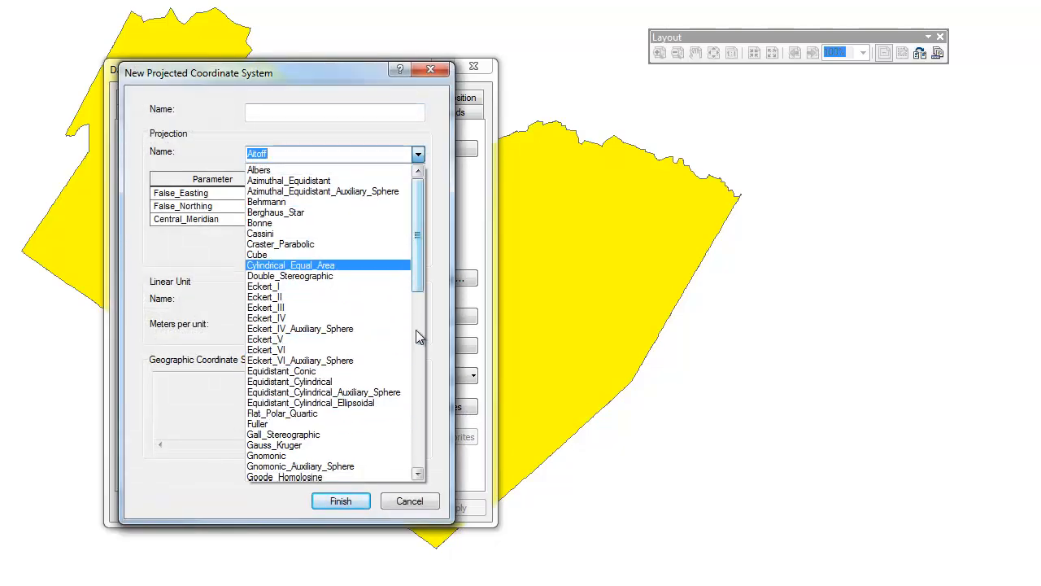
pyautogui.moveTo(416, 329); pyautogui.dragTo(421, 432)
pyautogui.click(306, 444)
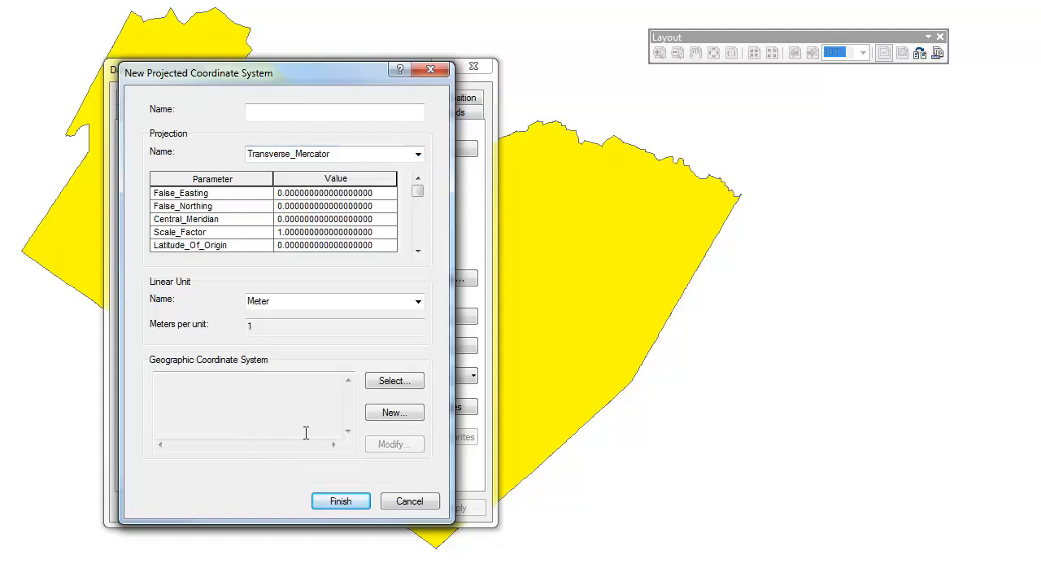
pyautogui.click(297, 114)
pyautogui.write('TravisCustom')
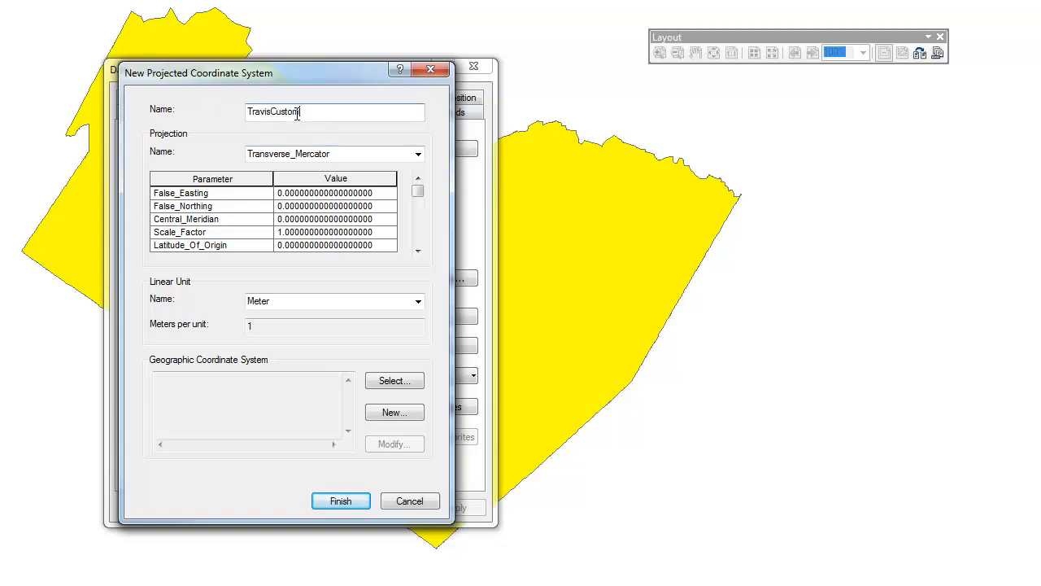
# Set the projection's False_Easting to 78000, as recorded on the sticky note
pyautogui.click(308, 194)
pyautogui.click(337, 197)
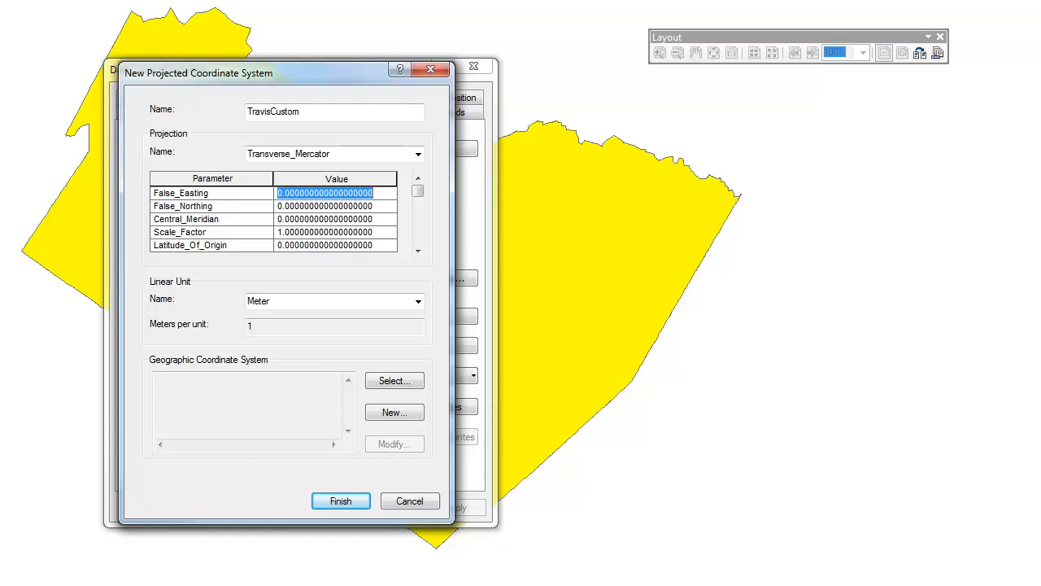
pyautogui.hotkey('alt', 'Tab')
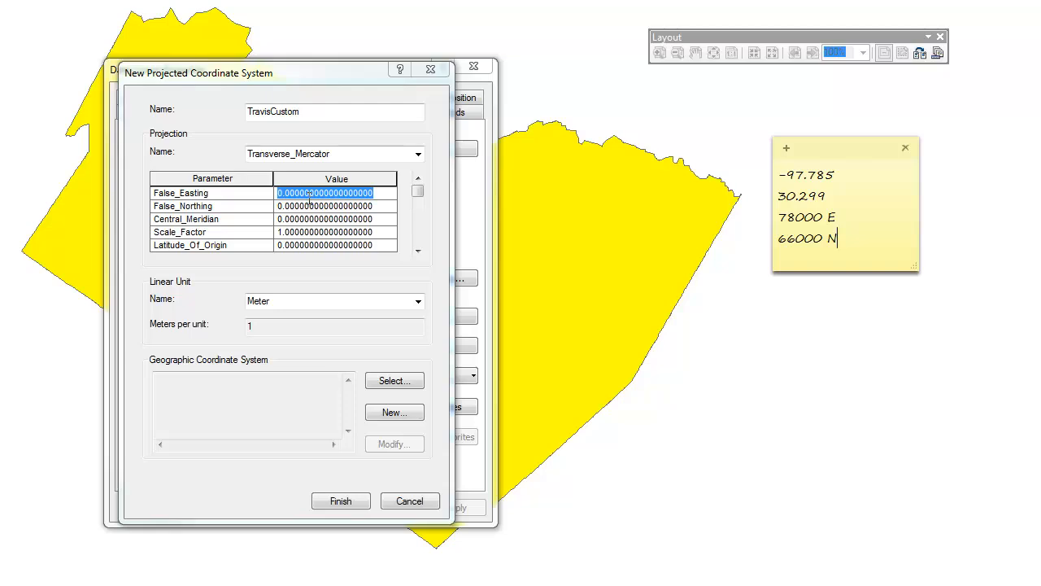
pyautogui.write('78')
pyautogui.hotkey('alt', 'Tab')
pyautogui.press('BackSpace')
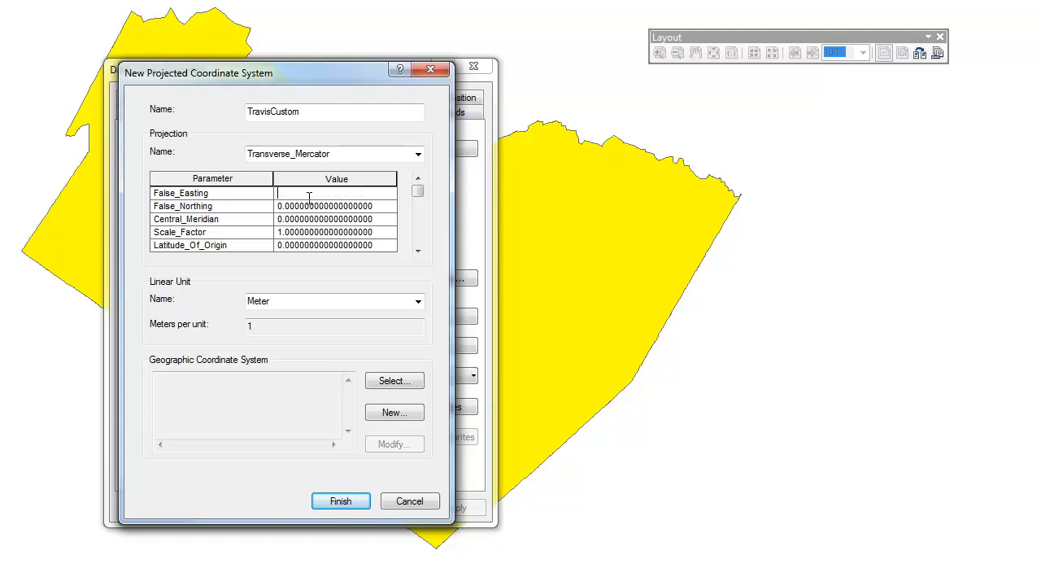
pyautogui.write('78000')
# Check the sticky note and set the projection's False_Northing to 66000
pyautogui.hotkey('alt', 'Tab')
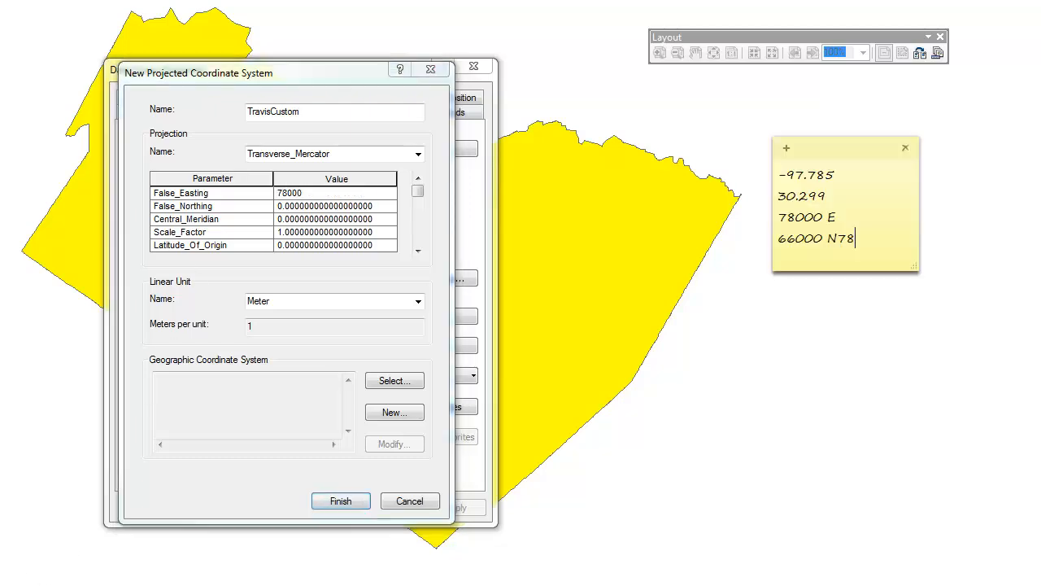
pyautogui.hotkey('alt', 'Tab')
pyautogui.click(328, 208)
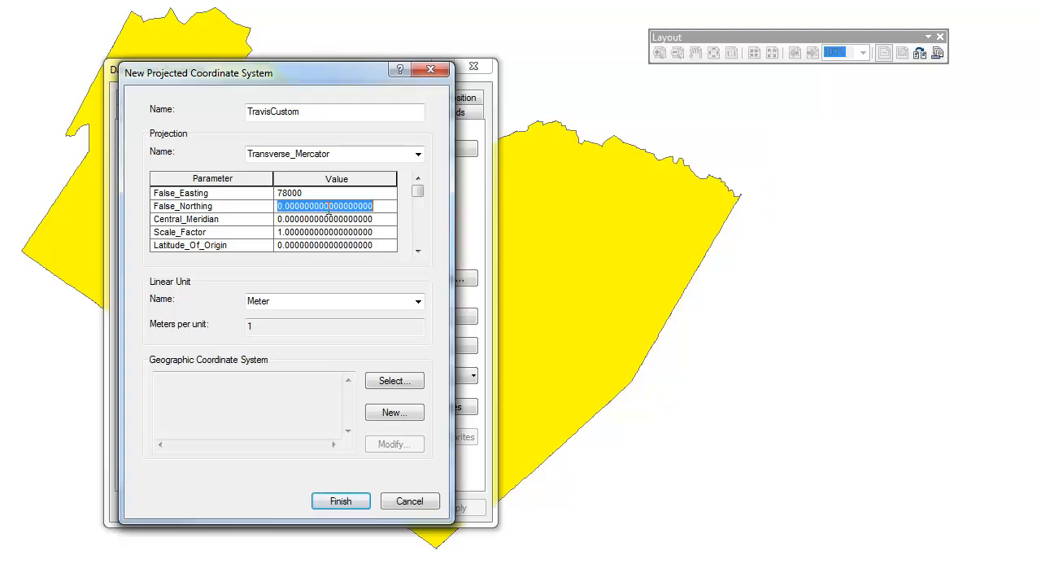
pyautogui.press('BackSpace')
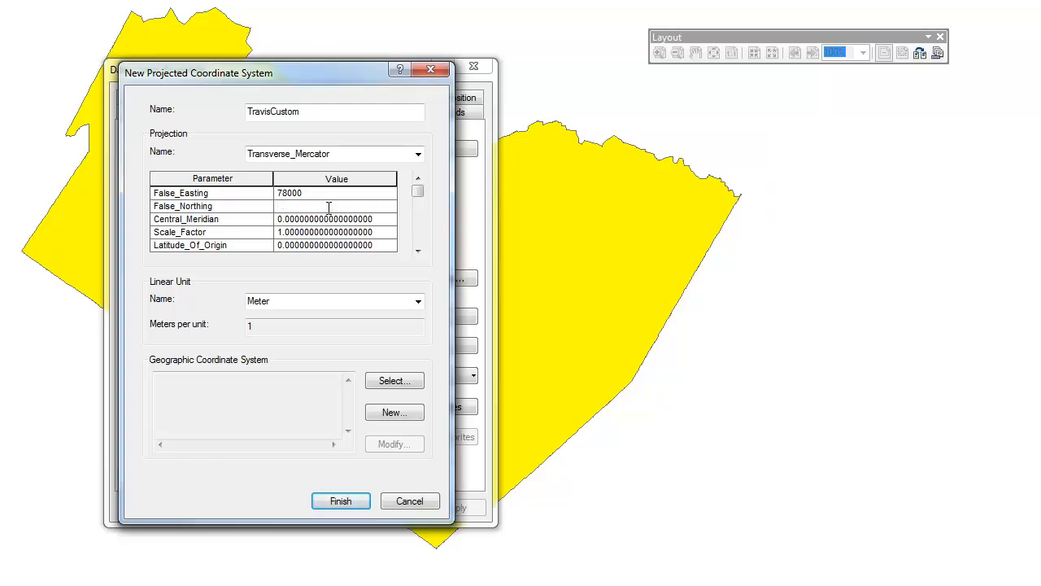
pyautogui.write('66000')
# Look up the longitude on the sticky note and set the projection's Central_Meridian to -97.785
pyautogui.click(327, 219)
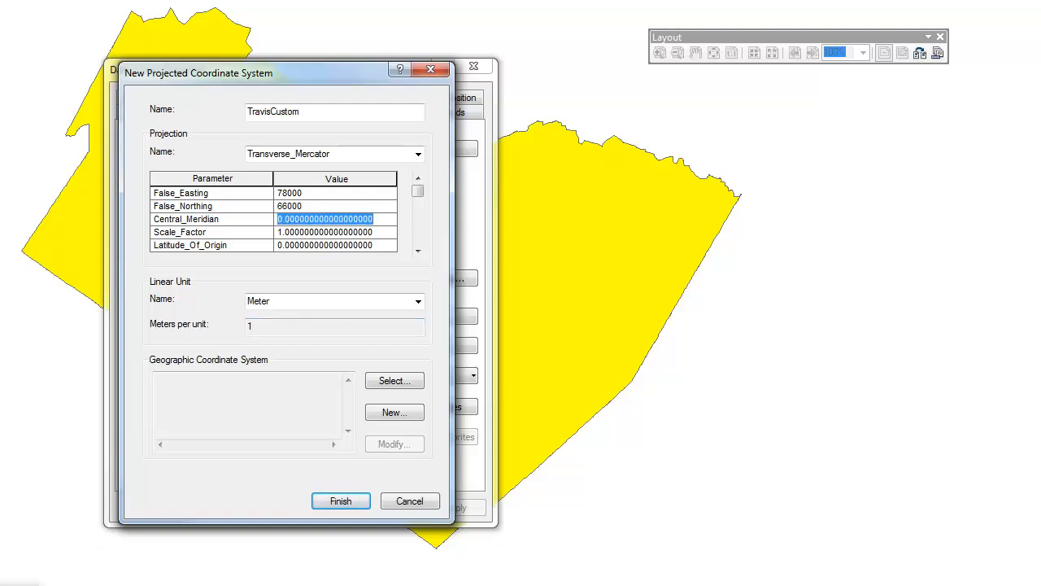
pyautogui.click(18, 582)
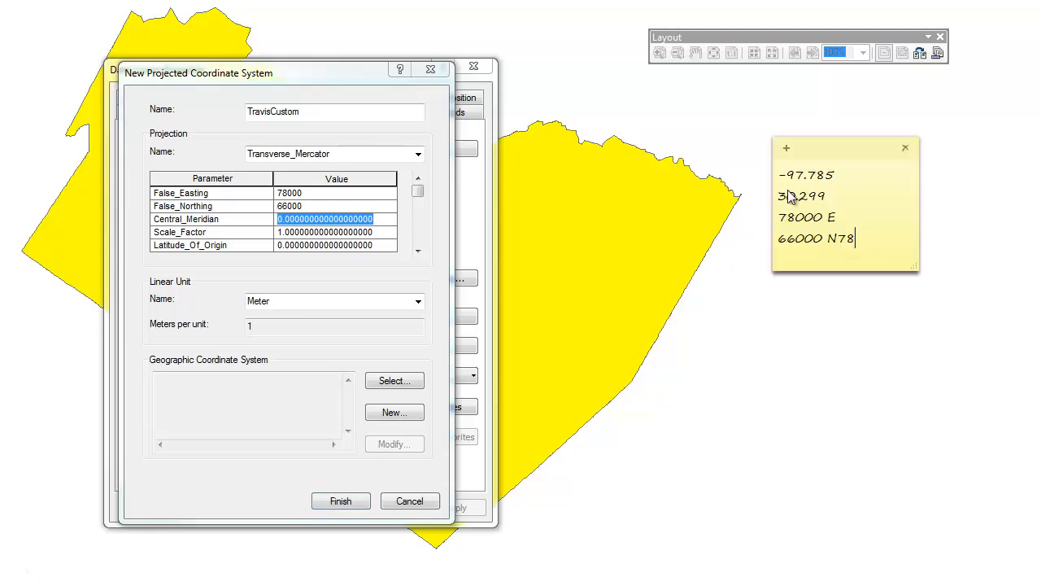
pyautogui.press('BackSpace')
pyautogui.write('-97')
pyautogui.press('BackSpace')
pyautogui.press('BackSpace')
pyautogui.press('BackSpace')
pyautogui.click(382, 220)
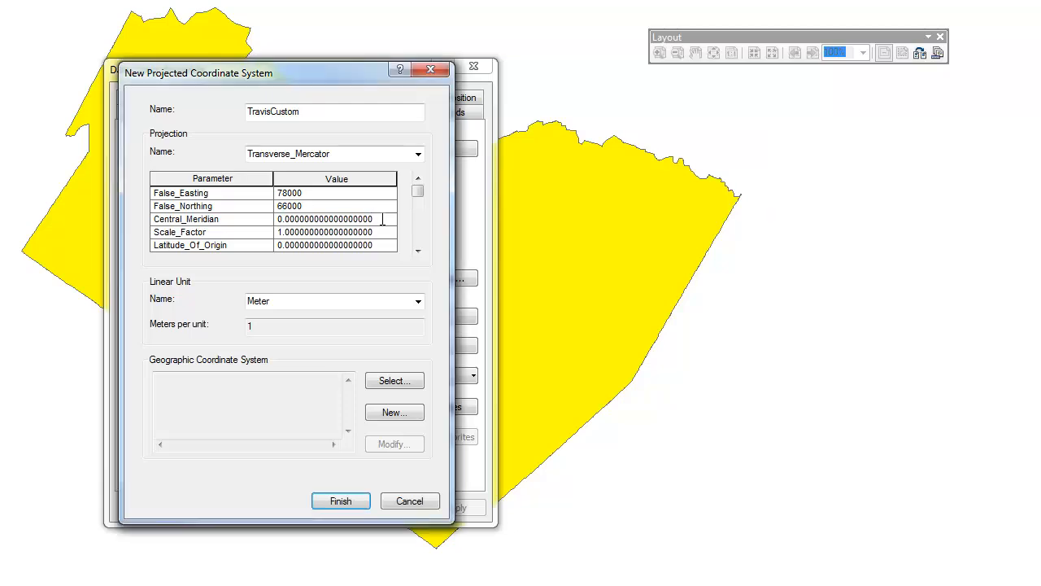
pyautogui.press('BackSpace')
pyautogui.press('BackSpace')
pyautogui.press('BackSpace')
pyautogui.press('BackSpace')
pyautogui.press('BackSpace')
pyautogui.press('BackSpace')
pyautogui.press('BackSpace')
pyautogui.press('BackSpace')
pyautogui.press('BackSpace')
pyautogui.press('BackSpace')
pyautogui.press('BackSpace')
pyautogui.press('BackSpace')
pyautogui.press('BackSpace')
pyautogui.press('BackSpace')
pyautogui.press('BackSpace')
pyautogui.press('BackSpace')
pyautogui.press('BackSpace')
pyautogui.press('BackSpace')
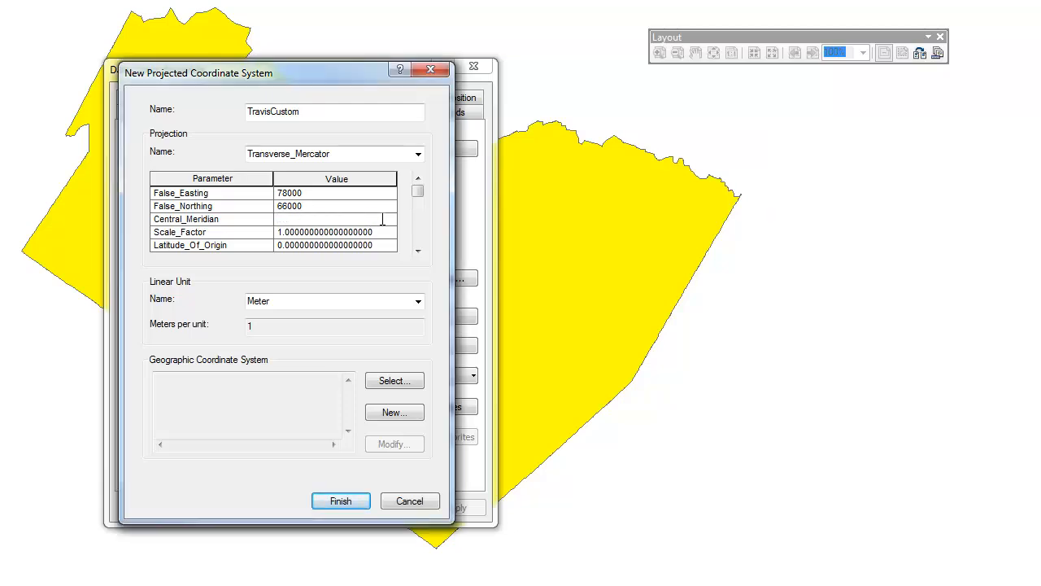
pyautogui.write('-')
pyautogui.write('90')
pyautogui.write('.785')
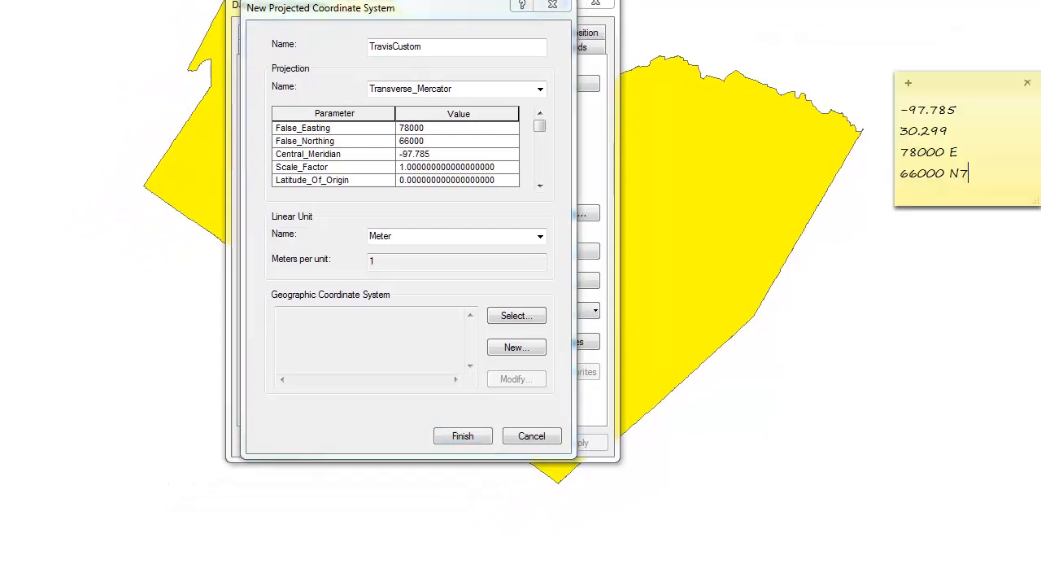
# Replace the projection's Latitude_Of_Origin value with 30.299
pyautogui.click(478, 179)
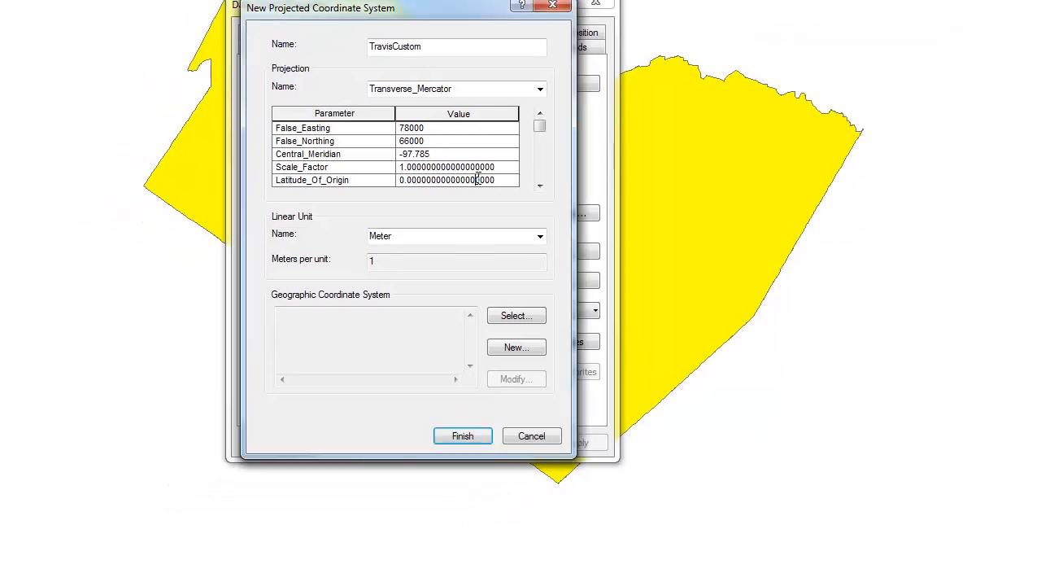
pyautogui.moveTo(496, 179); pyautogui.dragTo(344, 179)
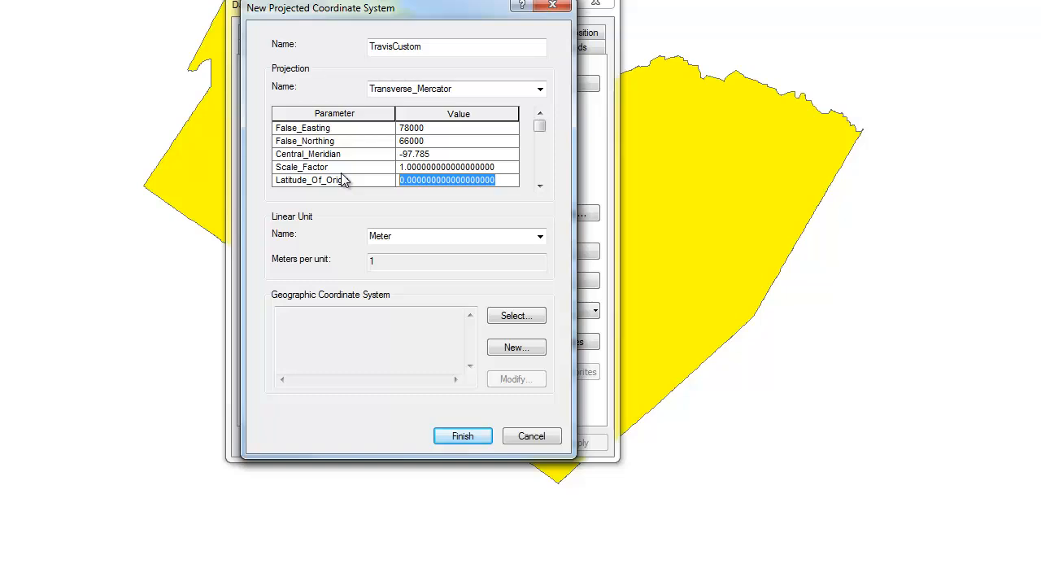
pyautogui.press('BackSpace')
pyautogui.write('30')
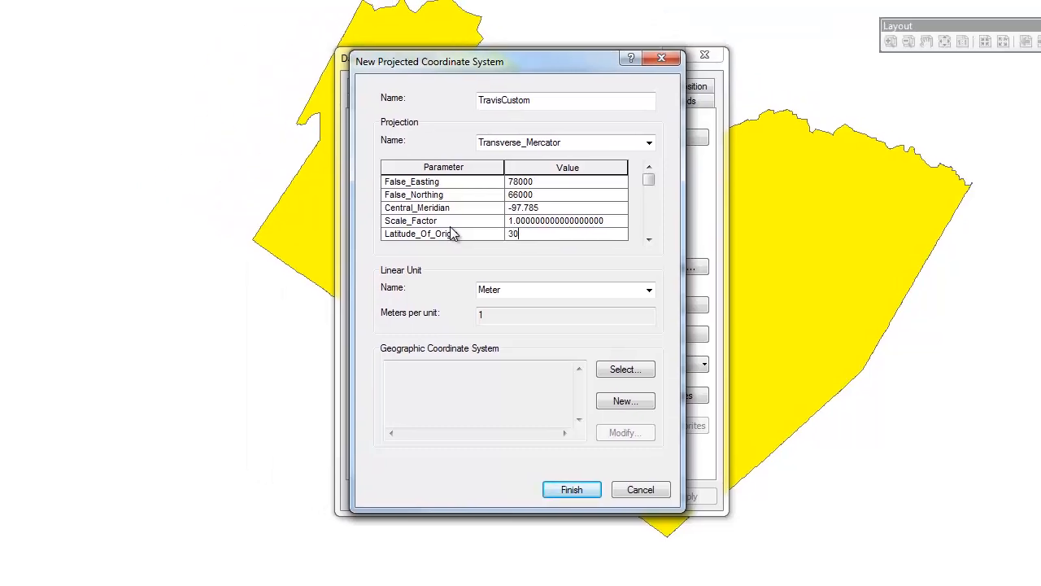
pyautogui.write('.299')
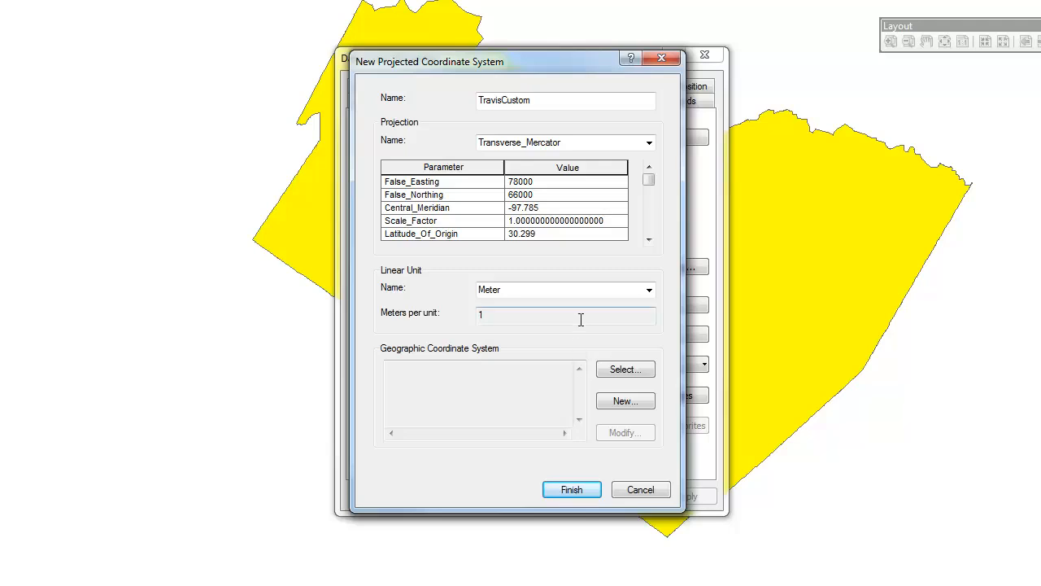
# Assign the North America NAD 1983 (NSRS2007) geographic coordinate system to the TravisCustom projection
pyautogui.click(622, 371)
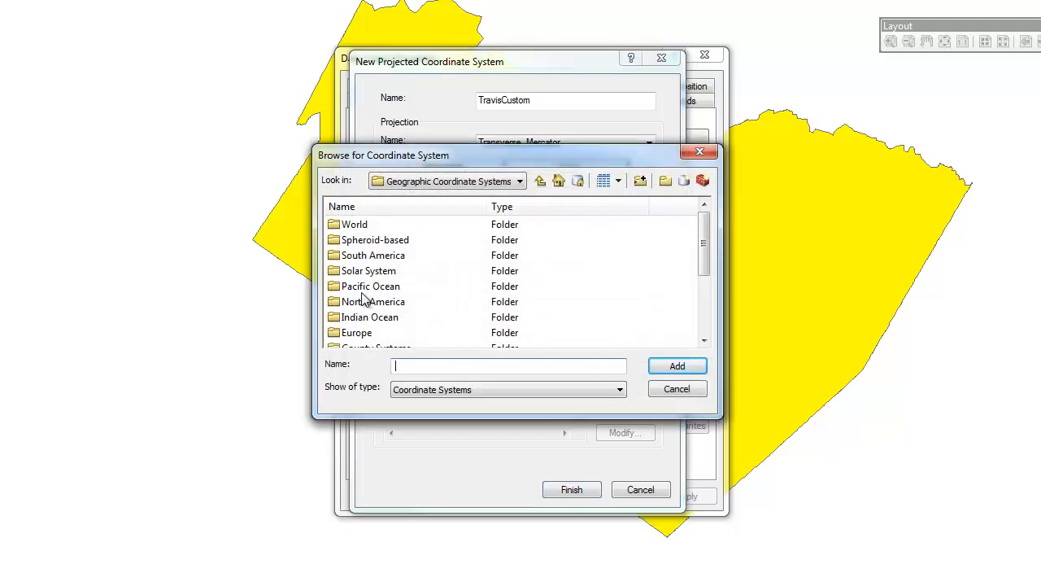
pyautogui.scroll(-3, 364, 301)
pyautogui.scroll(1, 364, 301)
pyautogui.scroll(-1, 363, 301)
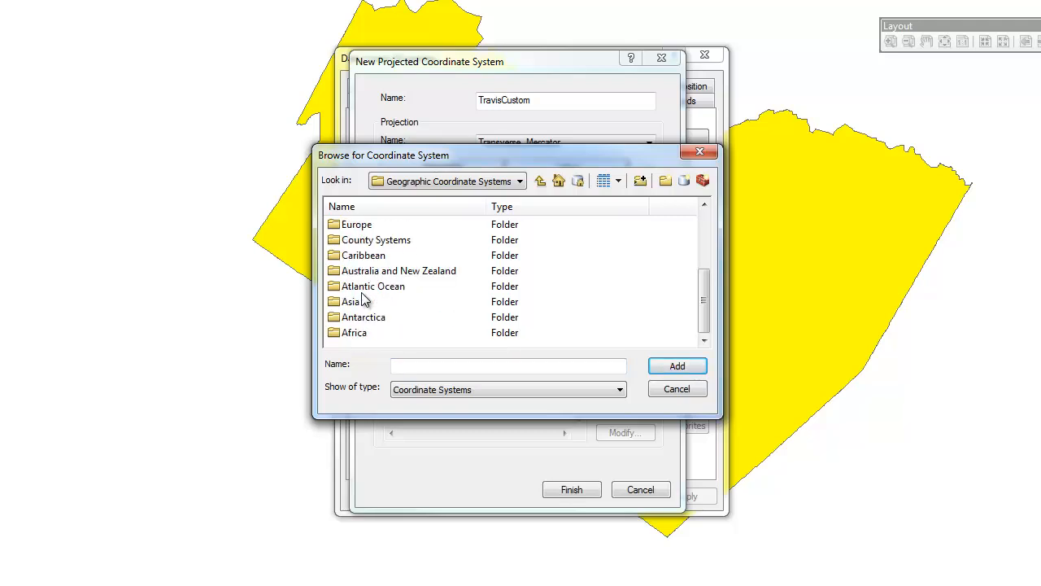
pyautogui.scroll(2, 363, 301)
pyautogui.doubleClick(367, 287)
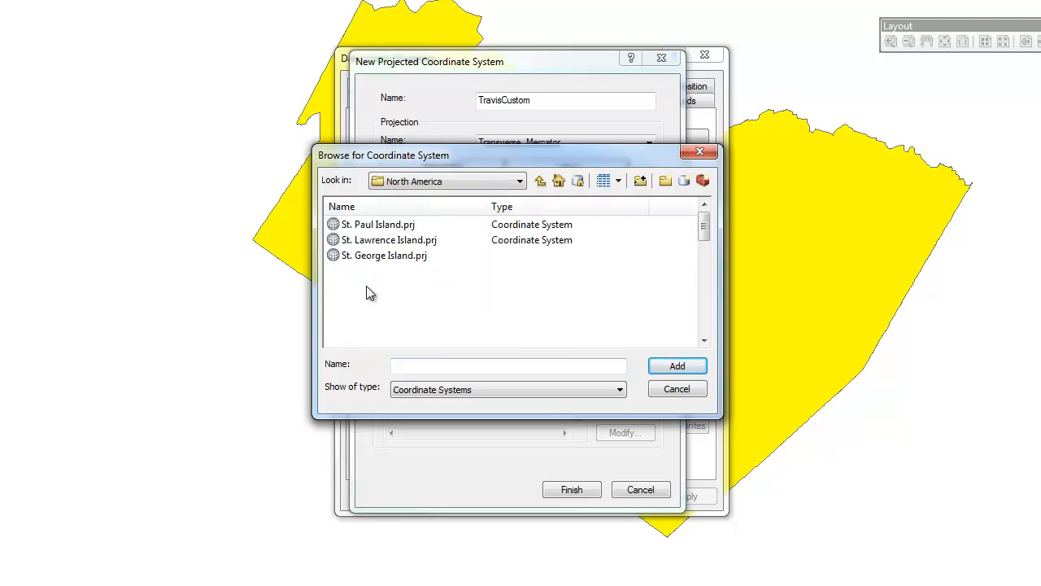
pyautogui.scroll(-5, 406, 289)
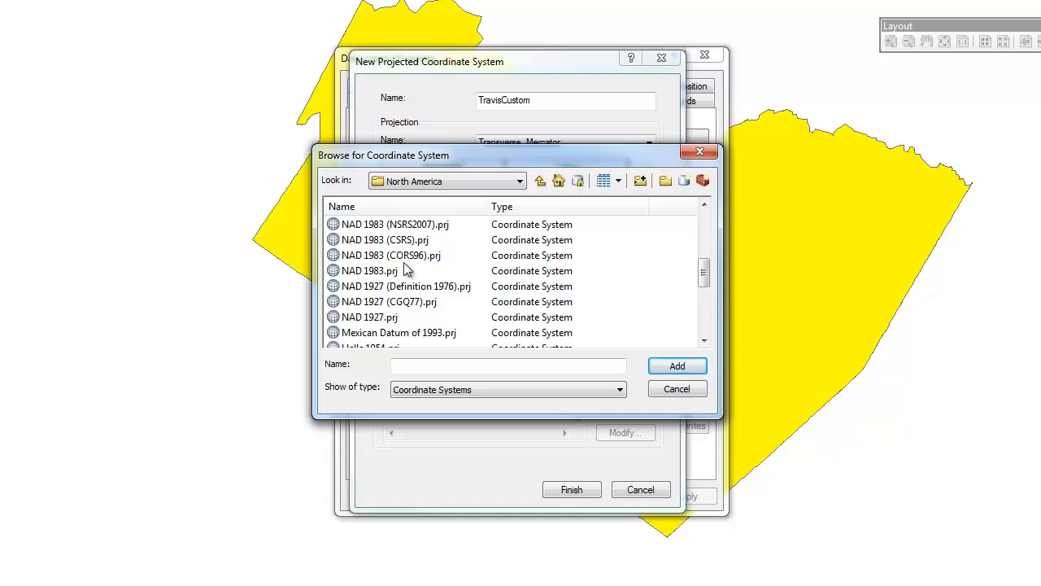
pyautogui.doubleClick(403, 227)
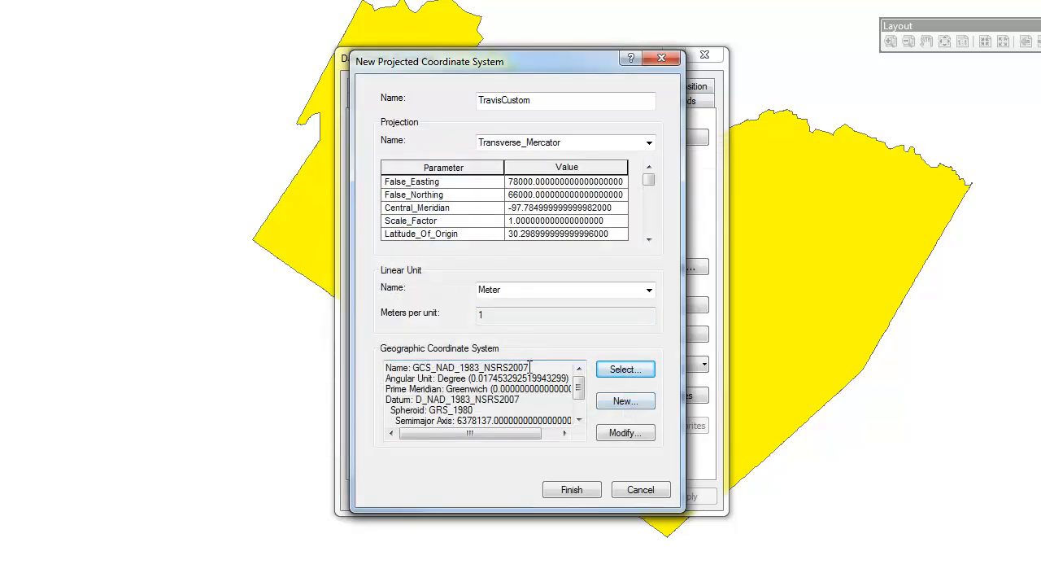
# Finish the TravisCustom definition and apply it to the data frame, accepting the differing geographic coordinate system
pyautogui.click(624, 379)
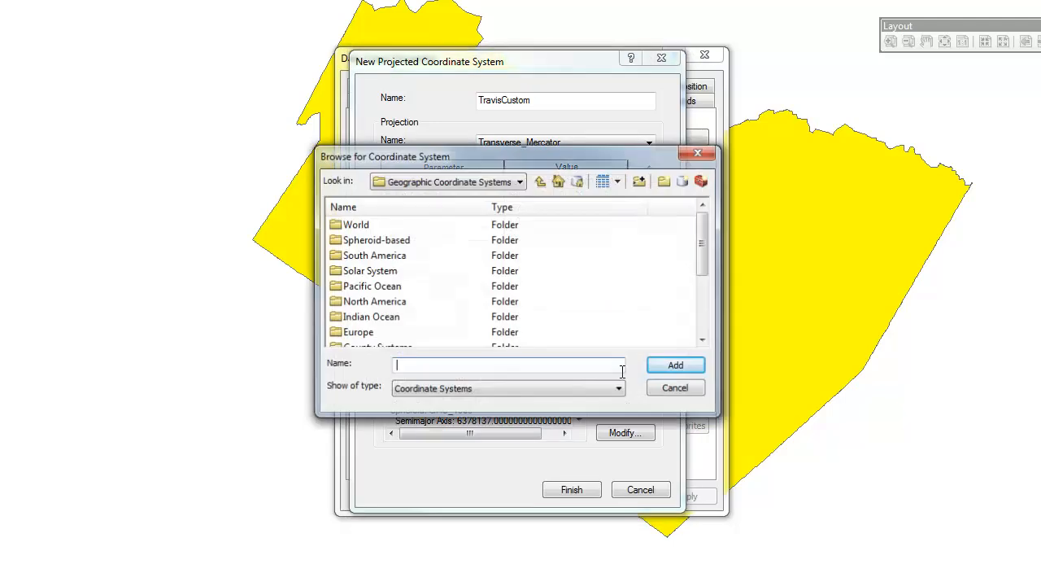
pyautogui.click(676, 389)
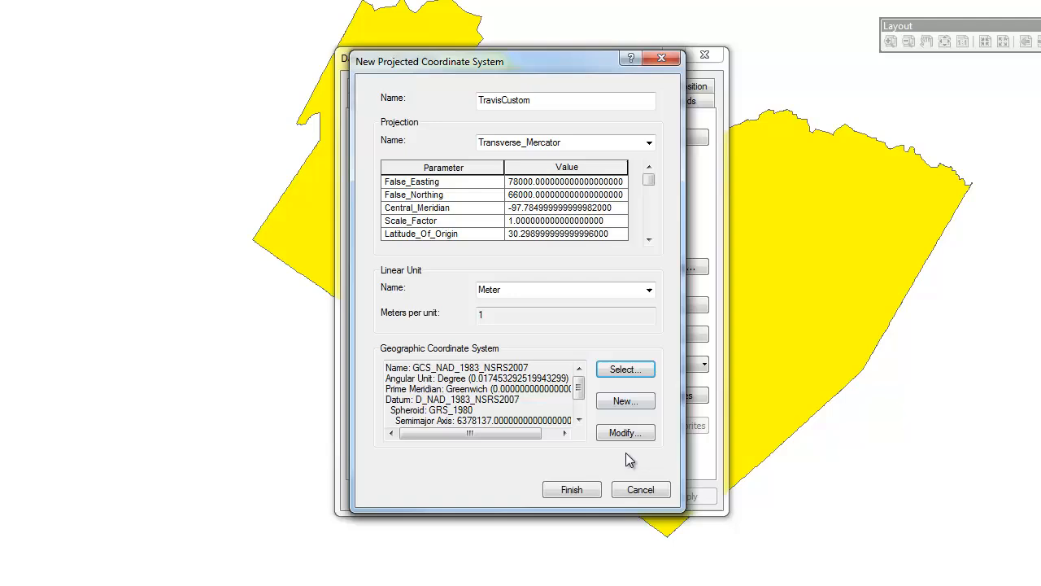
pyautogui.click(586, 489)
pyautogui.click(692, 499)
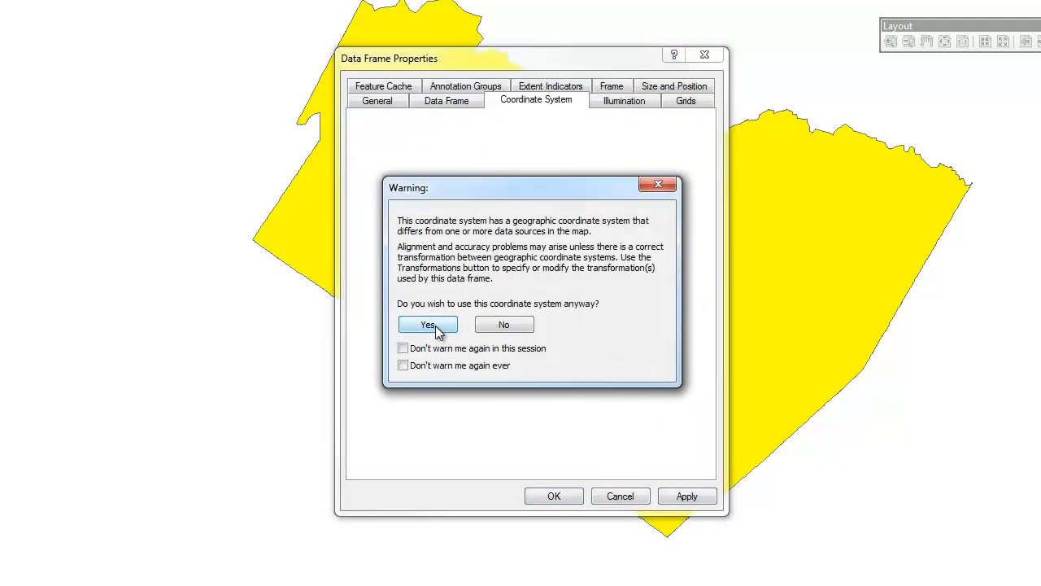
pyautogui.click(429, 326)
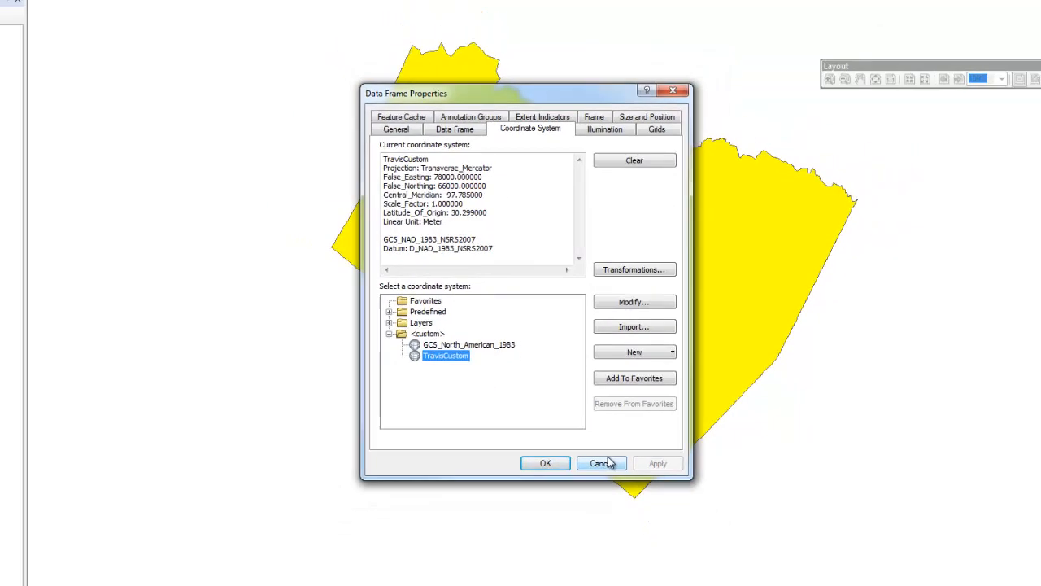
pyautogui.click(632, 497)
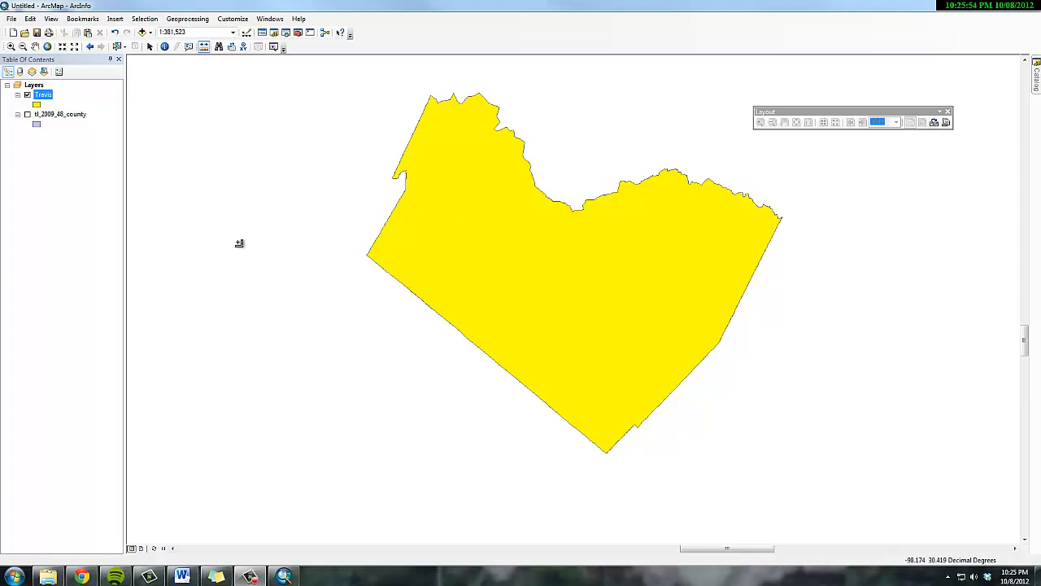
# Review the coordinate system assigned to the Layers data frame in its properties
pyautogui.click(35, 85)
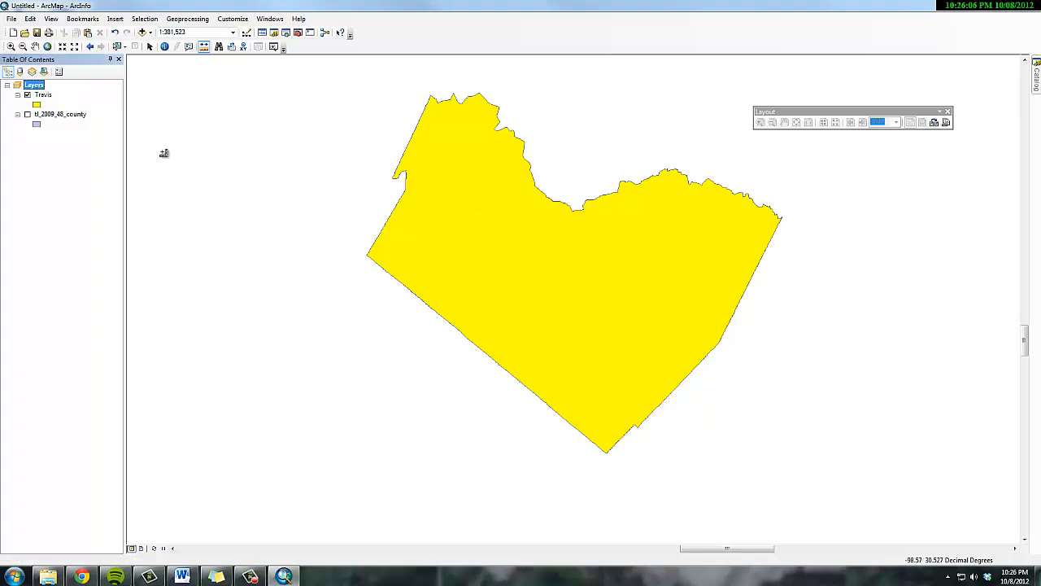
pyautogui.click(36, 87)
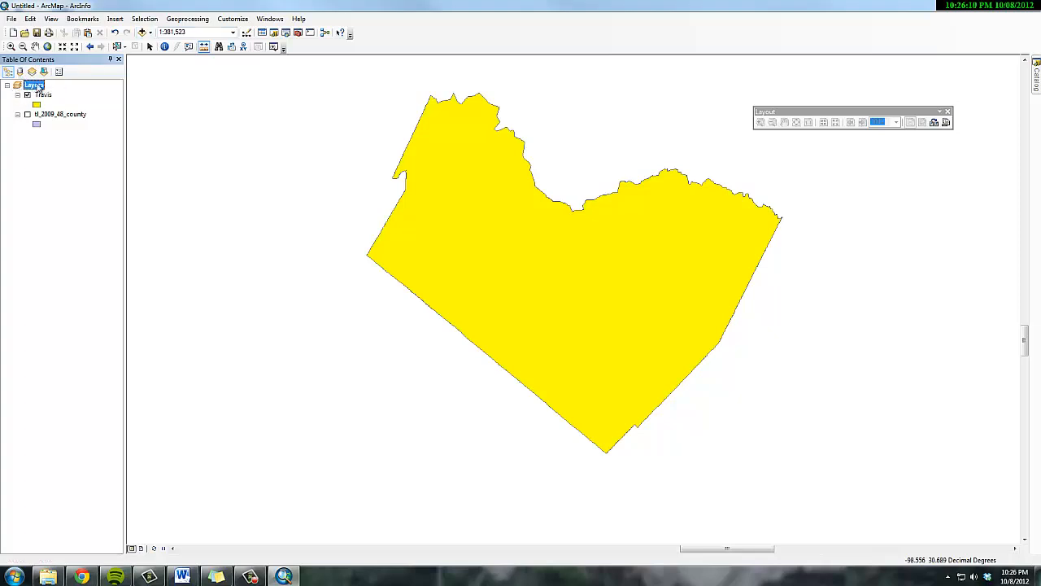
pyautogui.rightClick(29, 88)
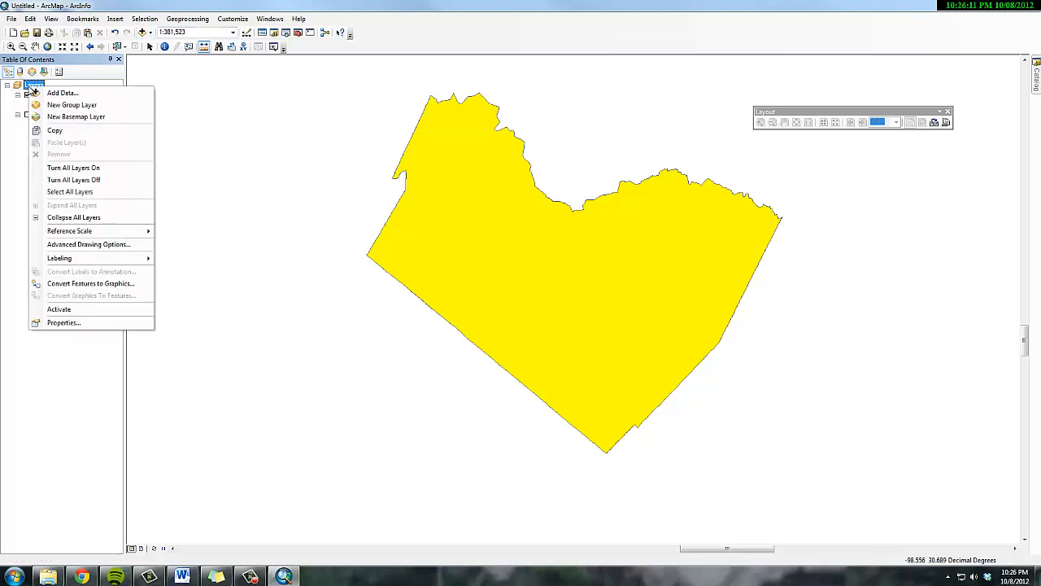
pyautogui.click(73, 321)
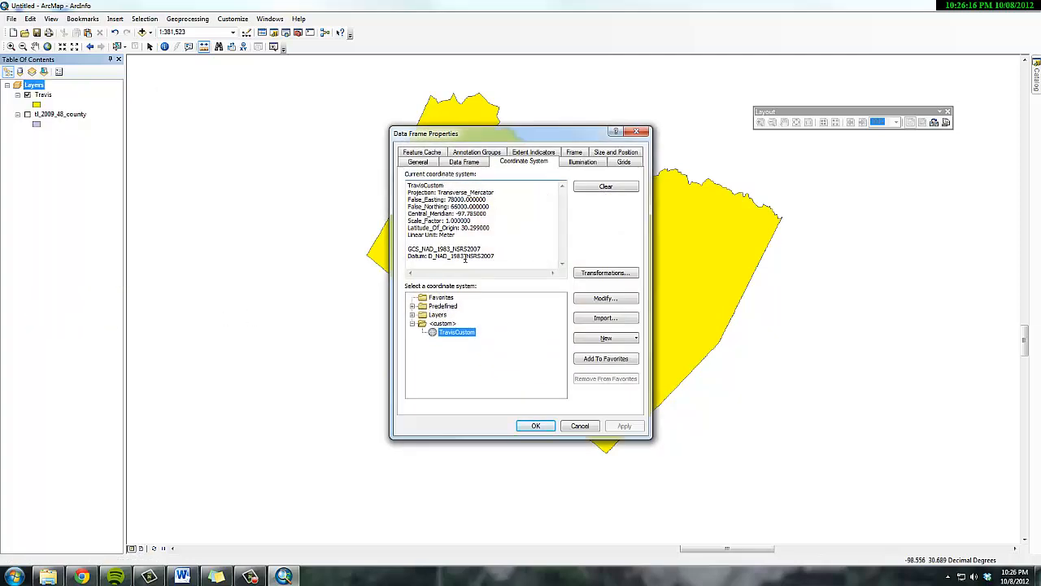
pyautogui.click(637, 132)
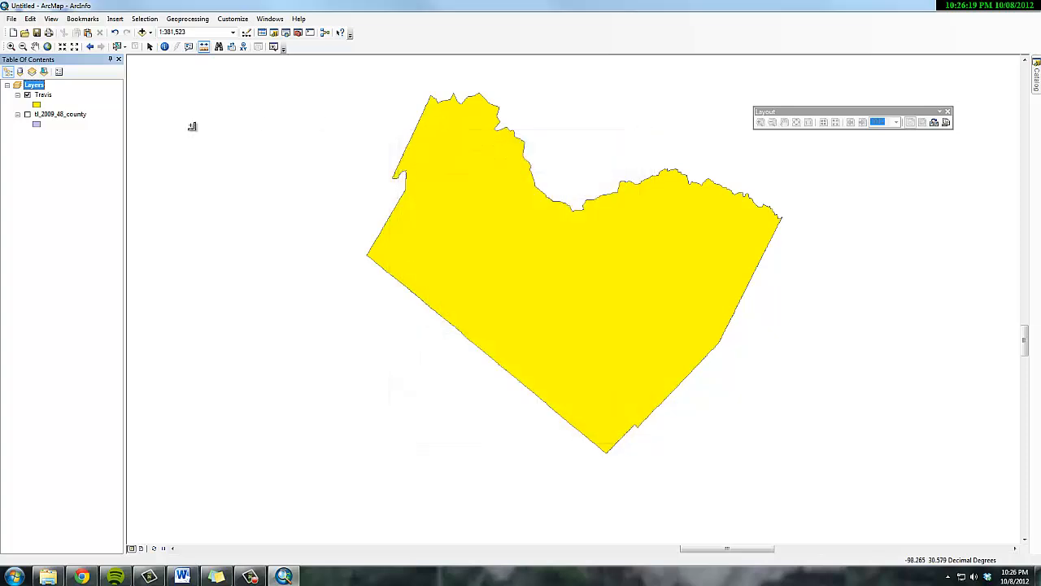
# Insert a new data frame into the map document
pyautogui.click(142, 31)
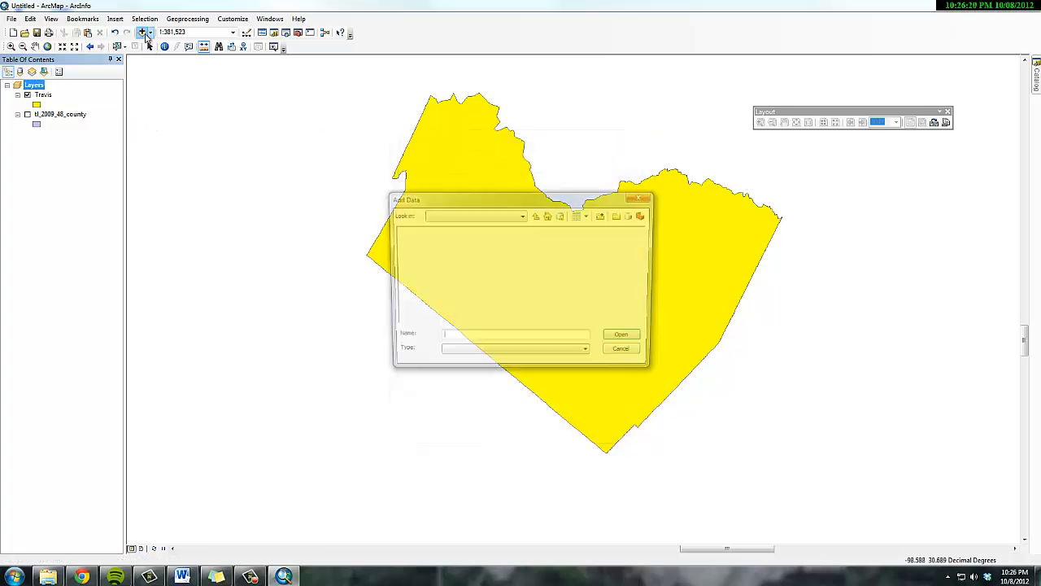
pyautogui.click(649, 196)
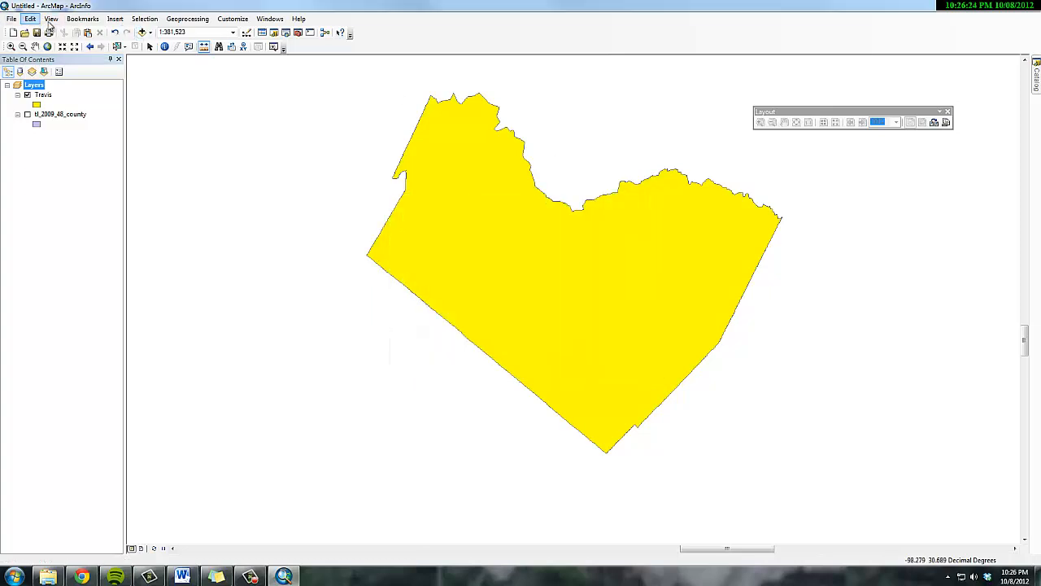
pyautogui.click(115, 18)
pyautogui.click(128, 36)
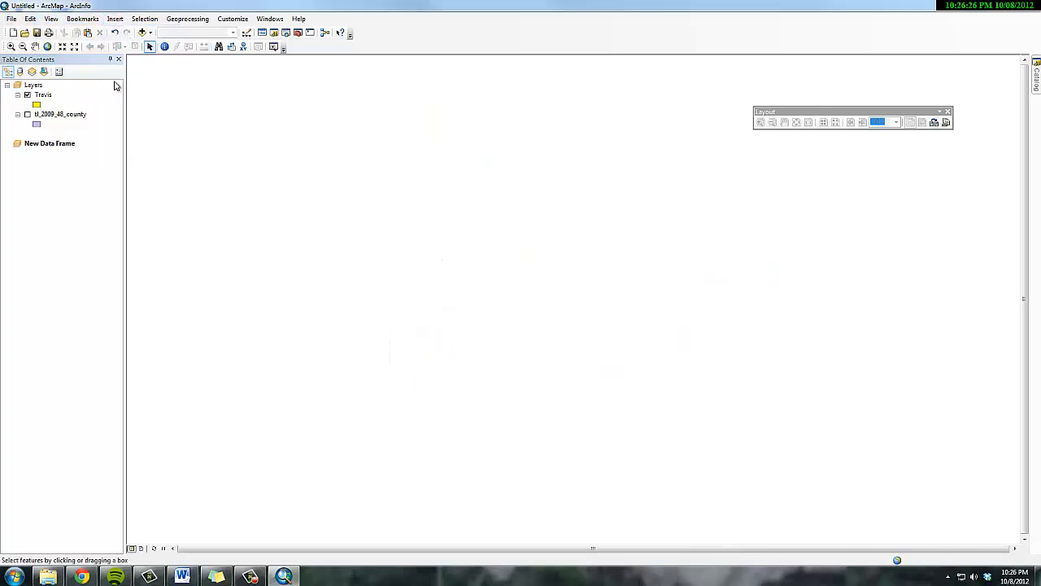
# Rename the new data frame to Travis Standard
pyautogui.rightClick(65, 144)
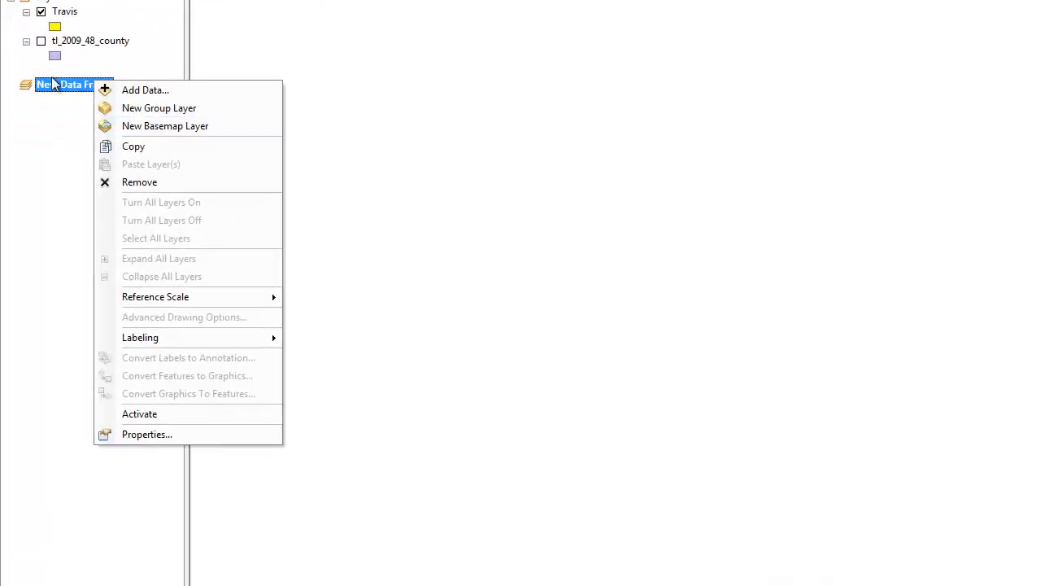
pyautogui.click(161, 432)
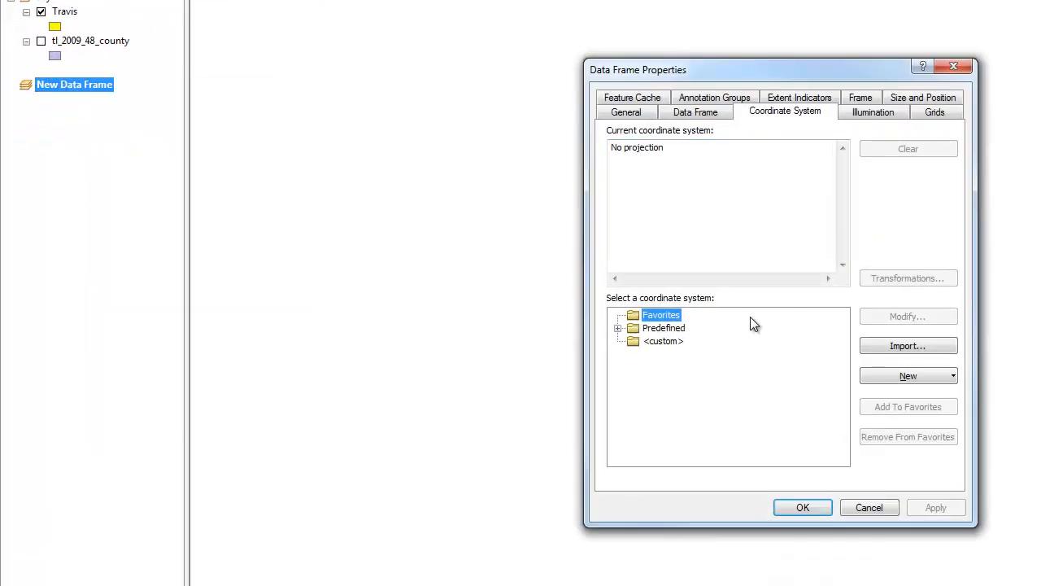
pyautogui.click(627, 114)
pyautogui.press('BackSpace')
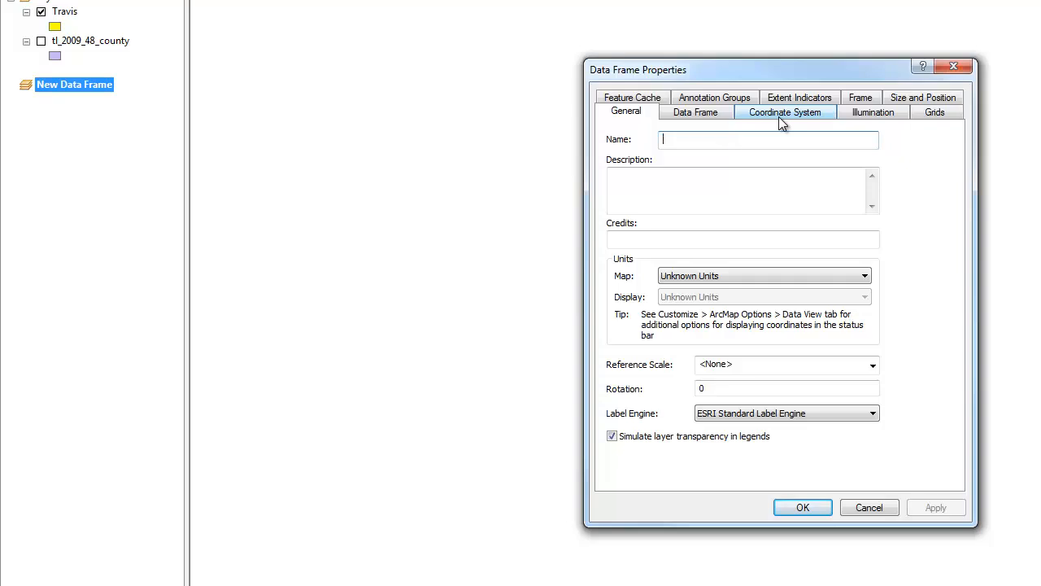
pyautogui.write('R')
pyautogui.press('BackSpace')
pyautogui.write('Trav')
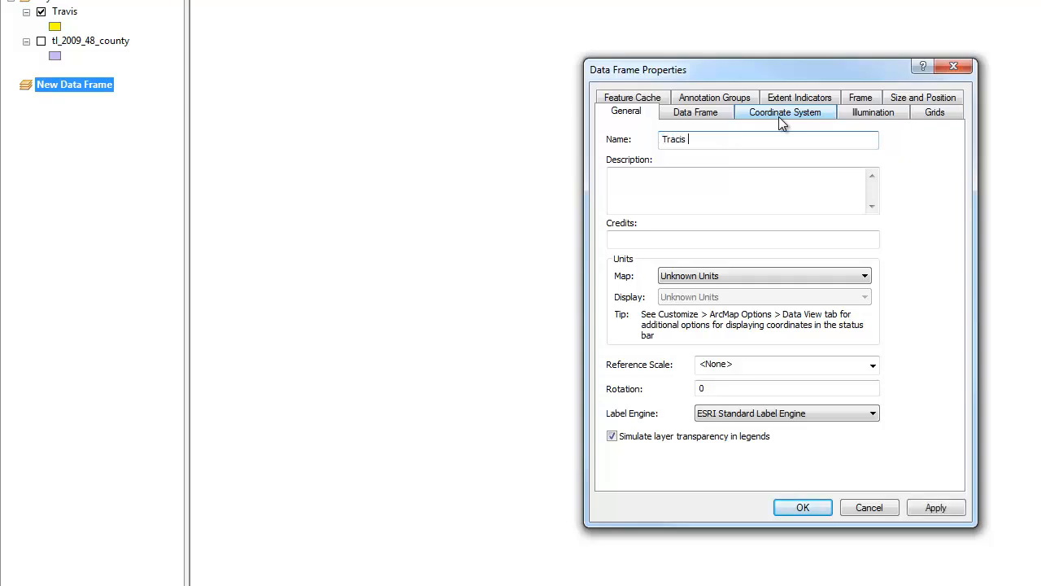
pyautogui.press('BackSpace')
pyautogui.write('vis Standard')
pyautogui.click(934, 506)
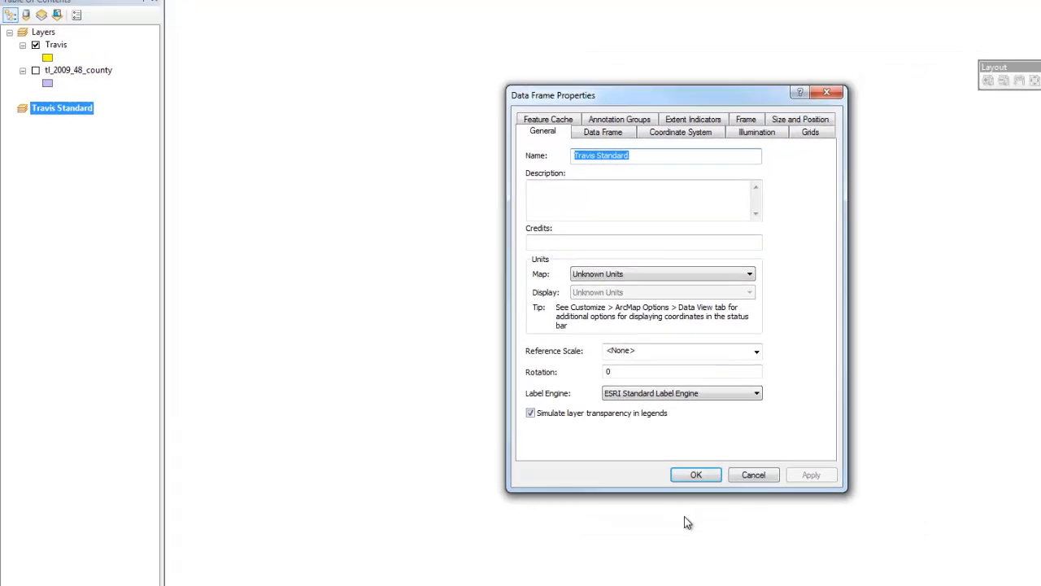
pyautogui.click(803, 507)
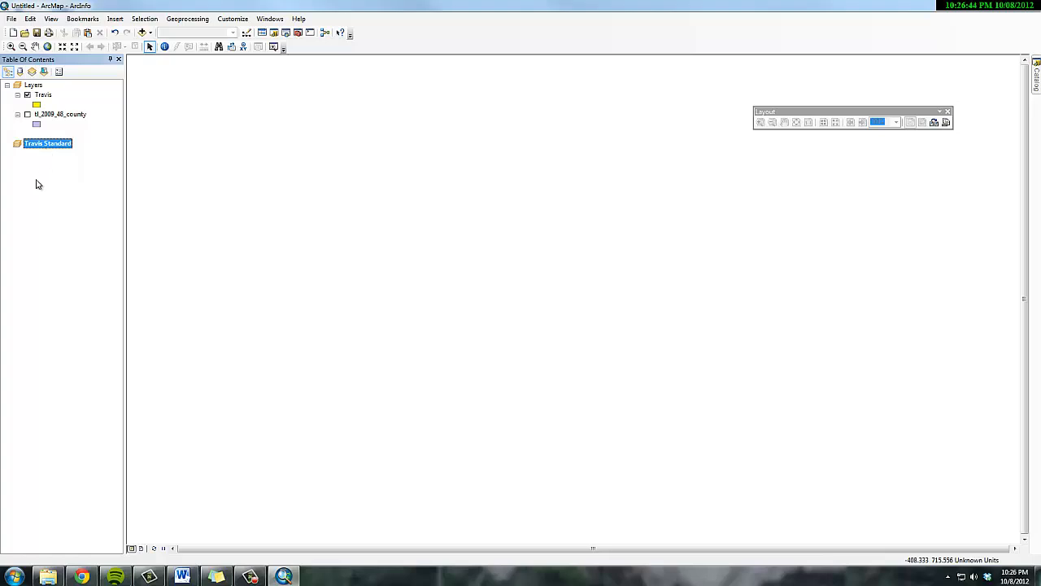
# Open the coordinate system settings of the Travis Standard data frame and expand the predefined projected State Systems
pyautogui.rightClick(36, 148)
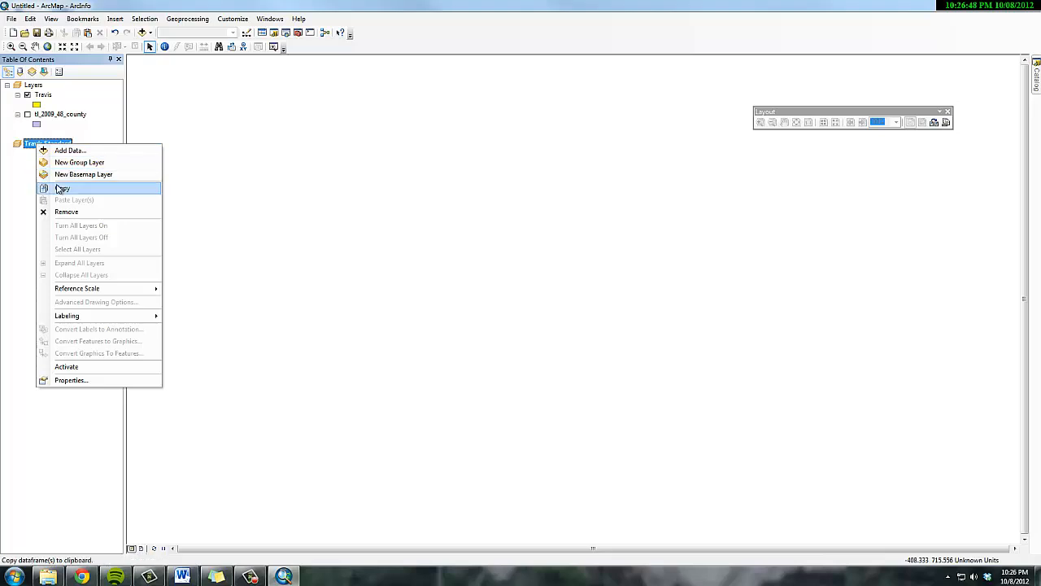
pyautogui.click(81, 380)
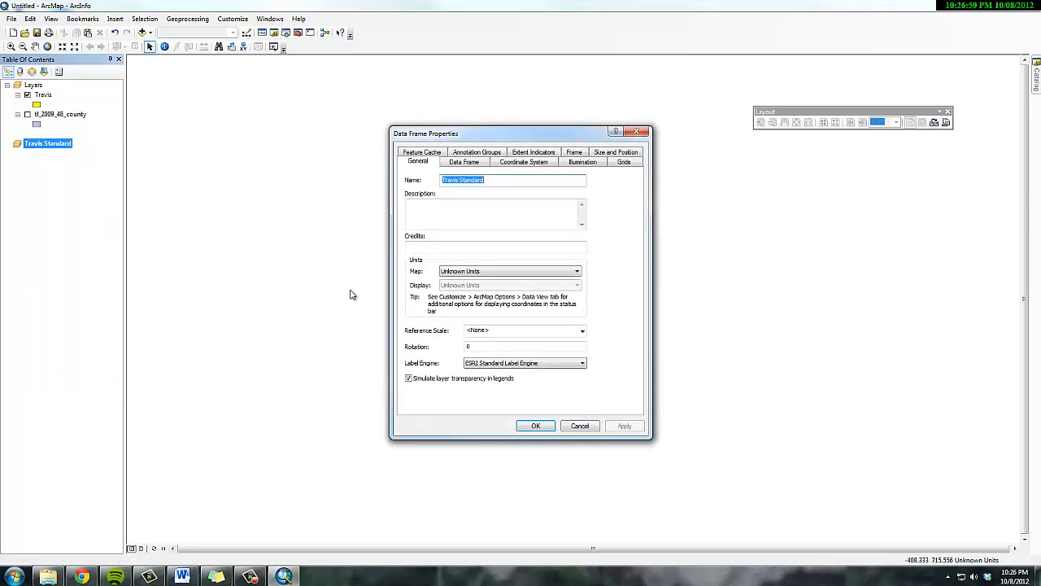
pyautogui.click(521, 163)
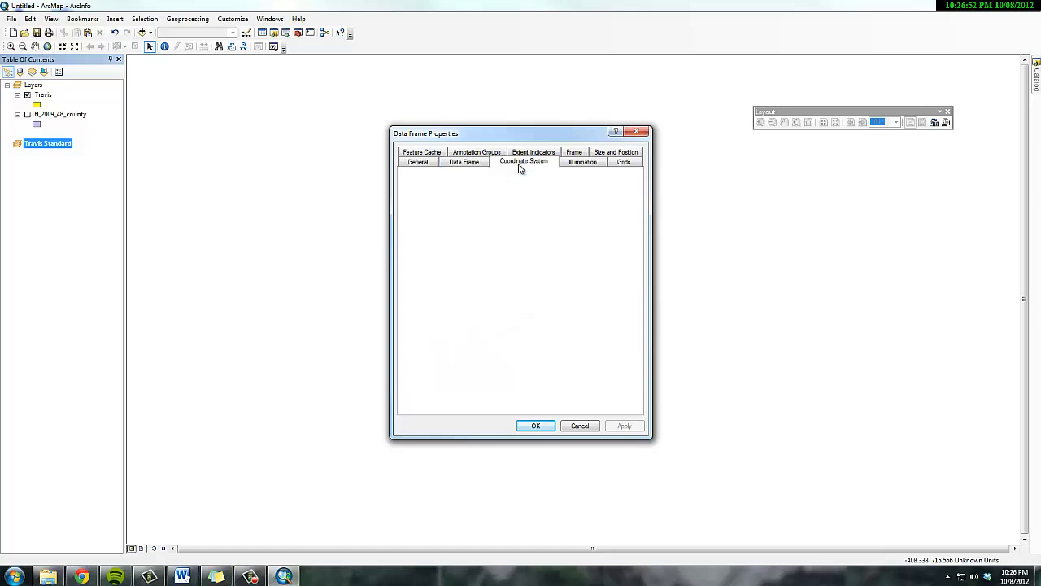
pyautogui.doubleClick(433, 309)
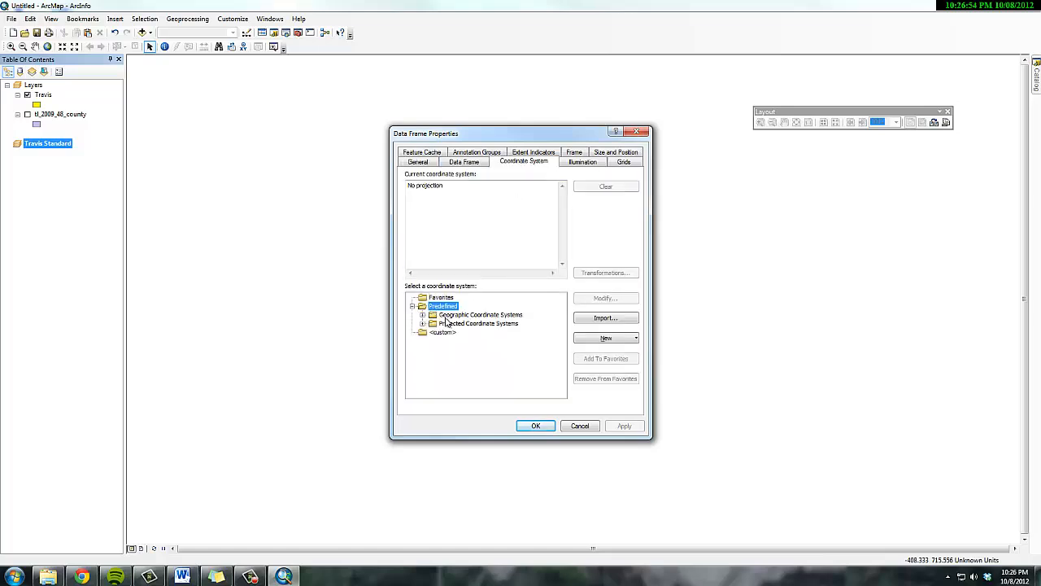
pyautogui.doubleClick(451, 323)
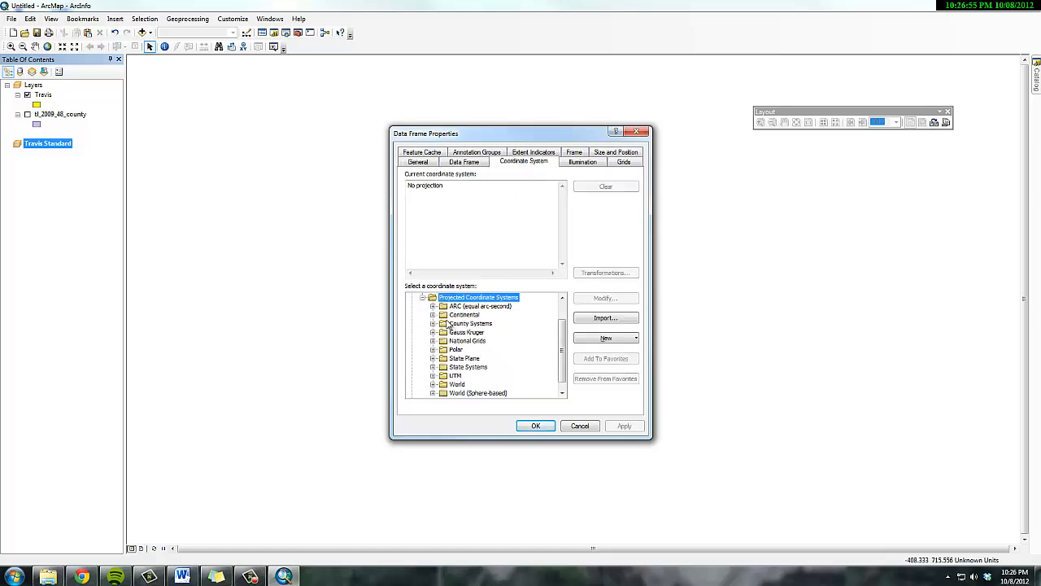
pyautogui.doubleClick(468, 367)
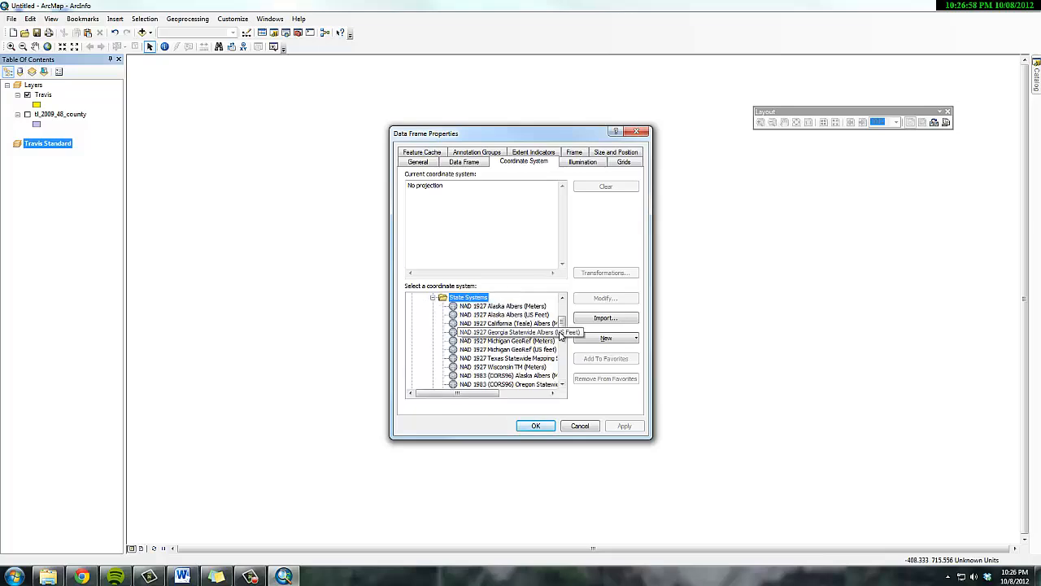
# Find NAD 1927 Texas Statewide Mapping System (Intl Feet) in the State Systems and apply it to the Travis Standard data frame
pyautogui.moveTo(562, 322); pyautogui.dragTo(563, 376)
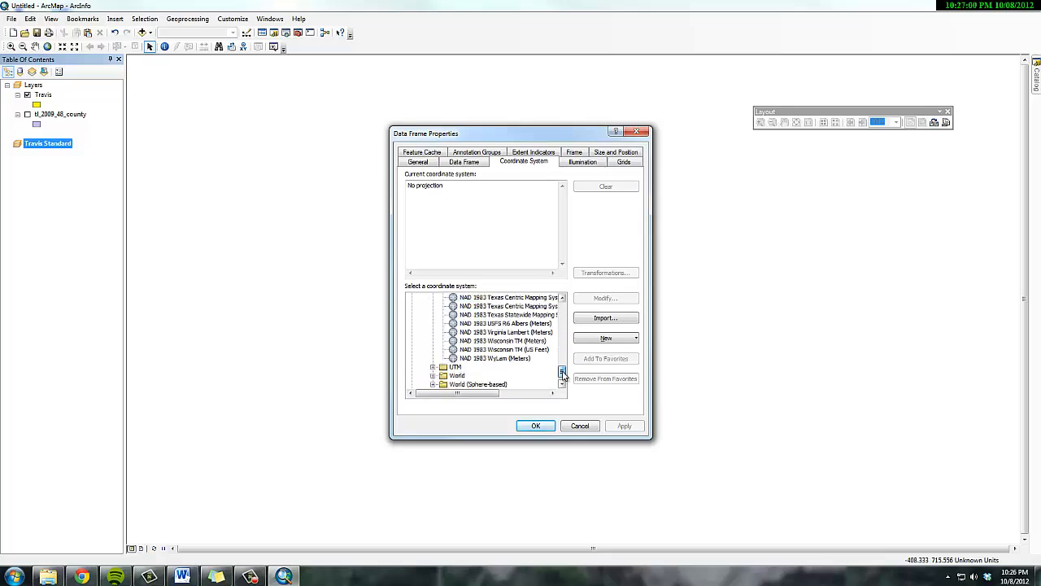
pyautogui.moveTo(491, 393); pyautogui.dragTo(518, 395)
pyautogui.scroll(15, 522, 348)
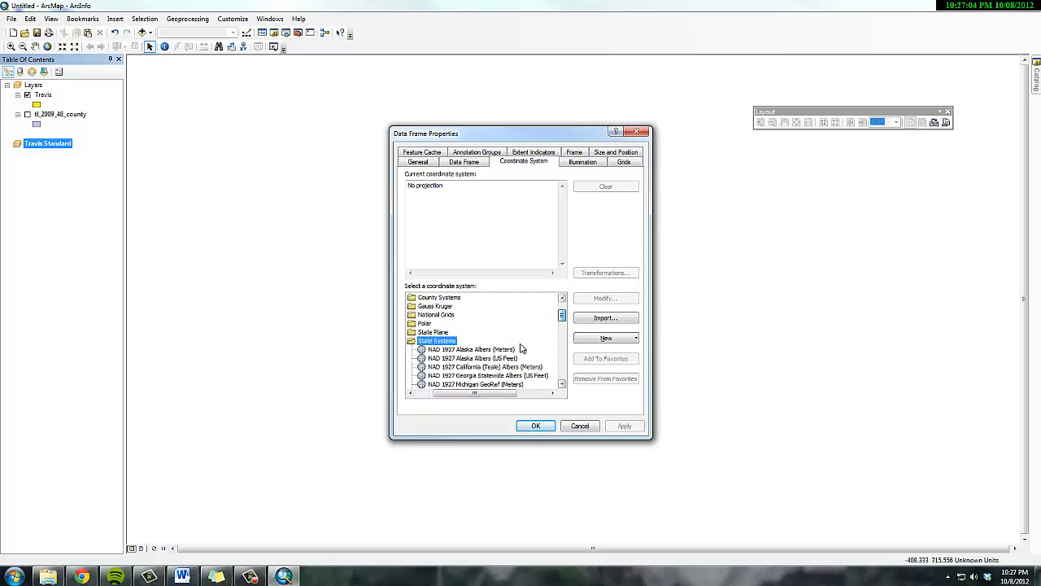
pyautogui.scroll(-3, 521, 348)
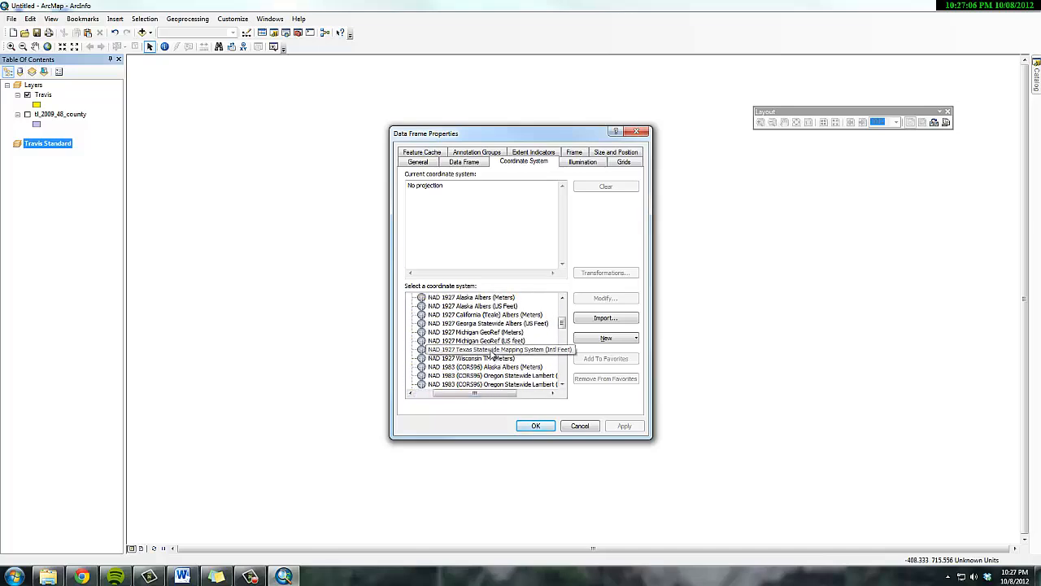
pyautogui.click(494, 355)
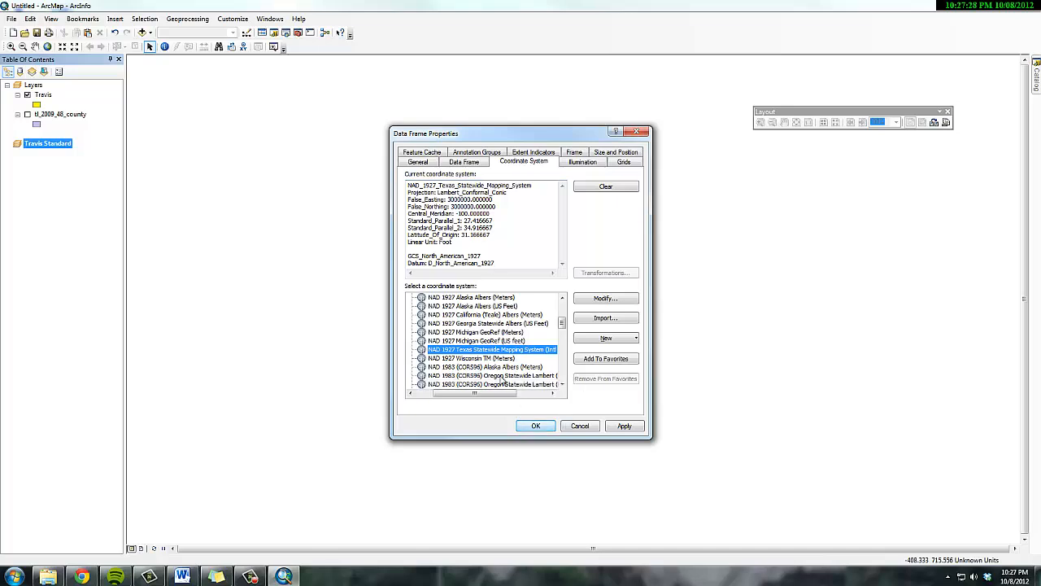
pyautogui.click(623, 426)
pyautogui.click(536, 426)
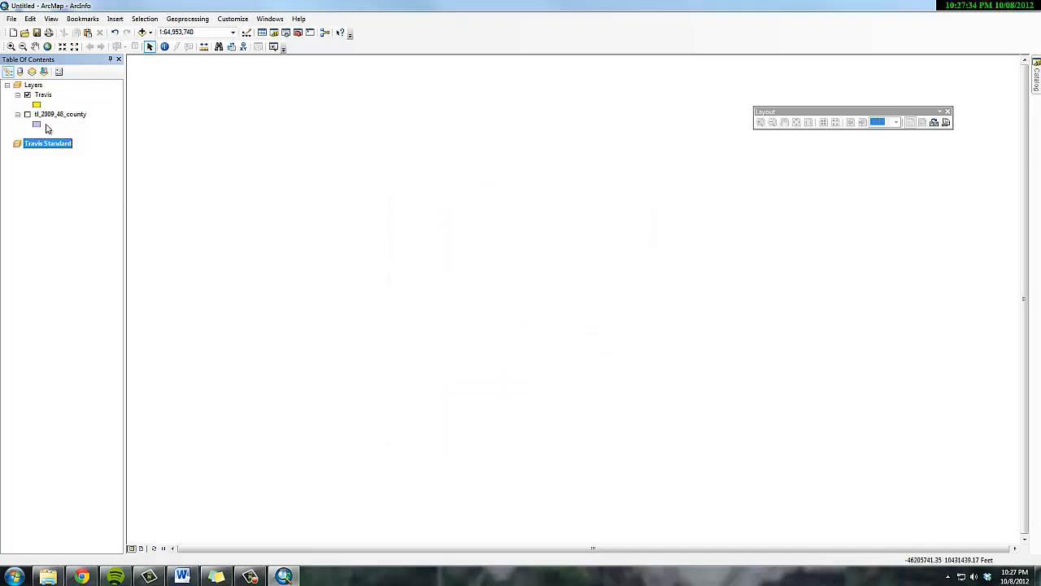
# Copy the Travis layer from the Layers data frame into Travis Standard and dismiss the geographic coordinate systems warning
pyautogui.moveTo(46, 97); pyautogui.dragTo(49, 167)
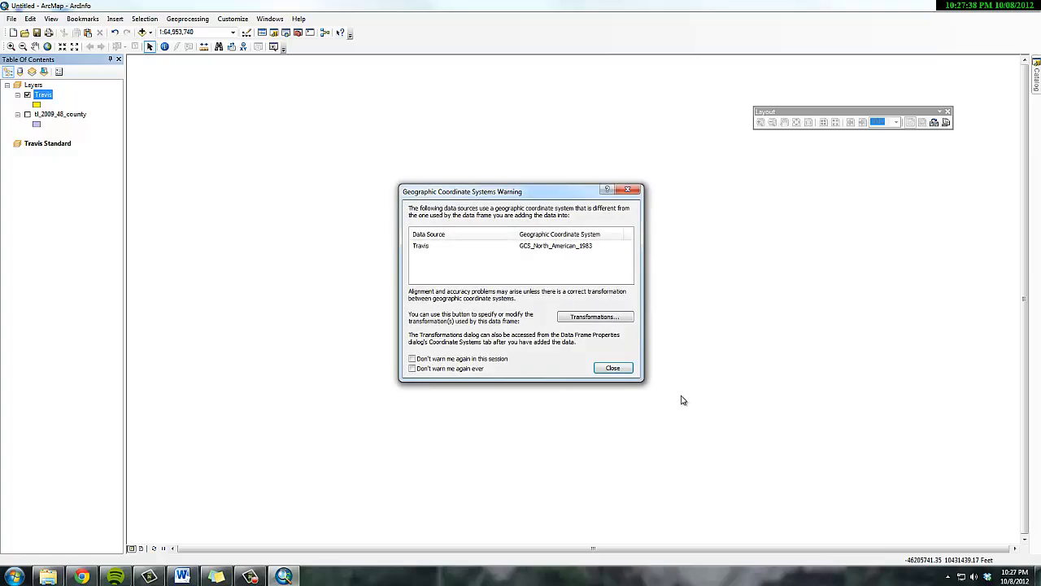
pyautogui.click(613, 368)
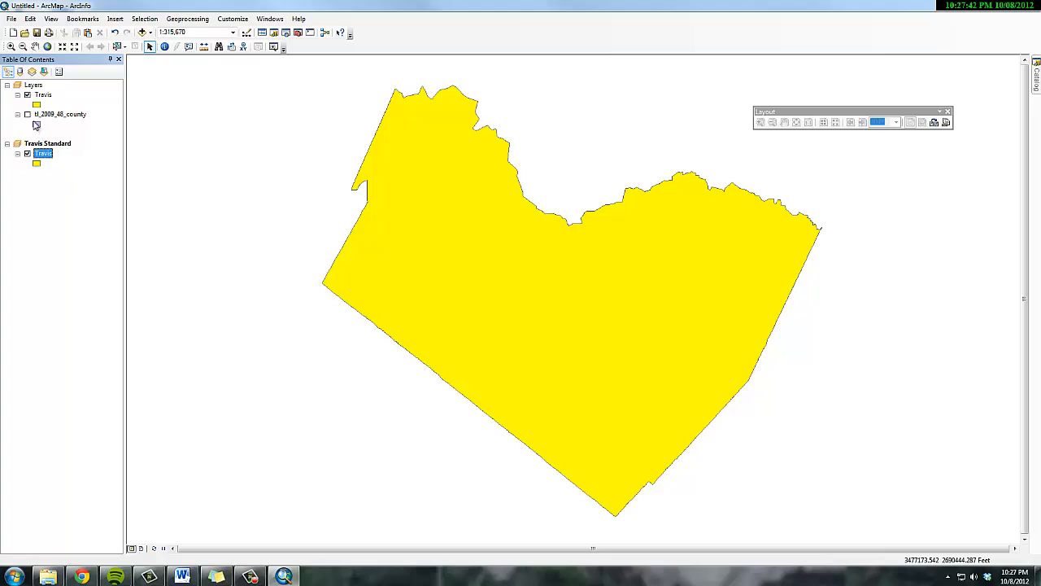
pyautogui.scroll(-2, 499, 298)
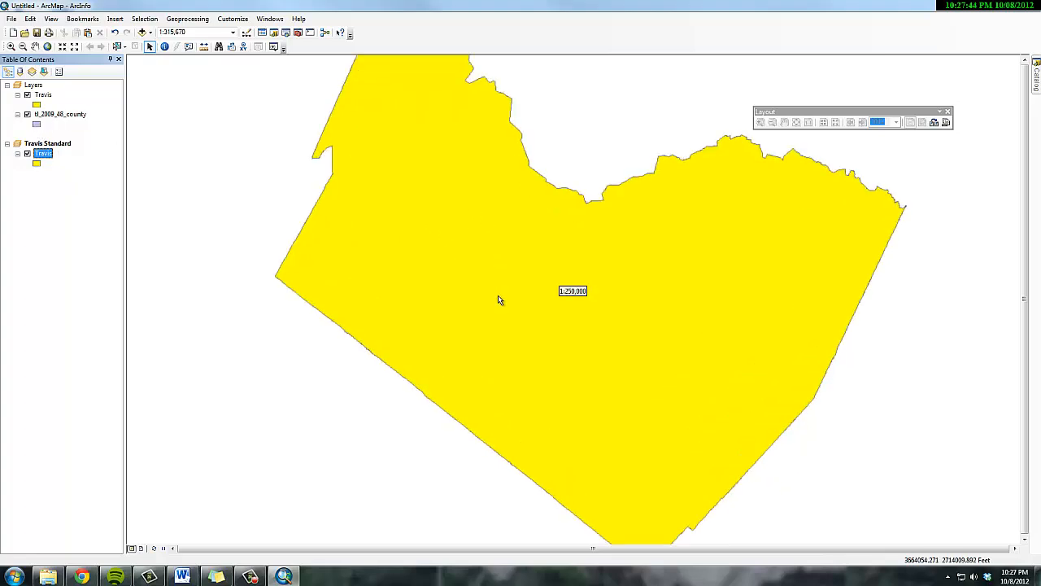
pyautogui.scroll(-1, 499, 300)
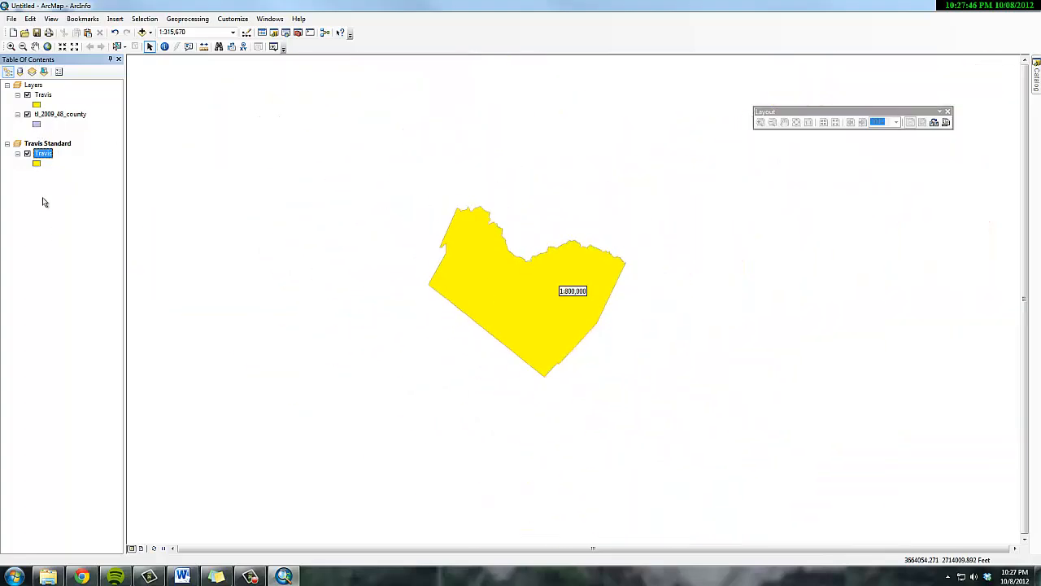
# List the layers in the table of contents by their data source
pyautogui.click(20, 72)
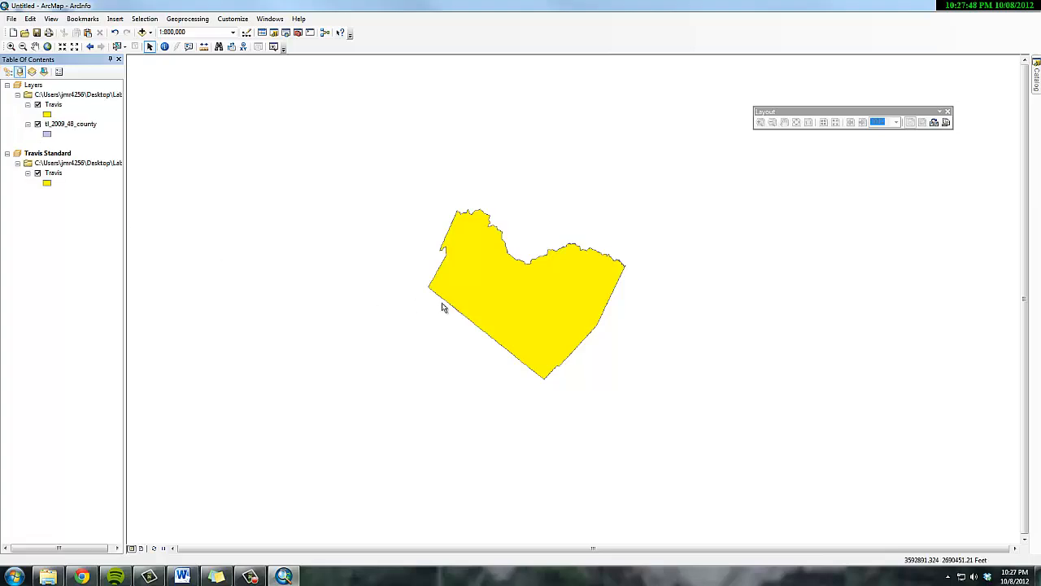
pyautogui.scroll(1, 425, 305)
pyautogui.click(47, 164)
pyautogui.click(57, 126)
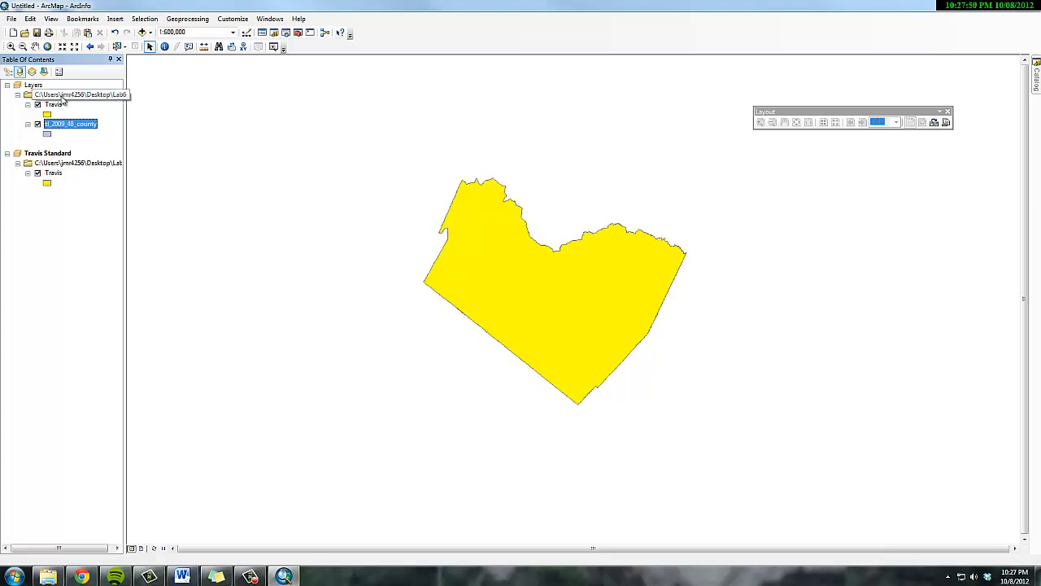
pyautogui.click(58, 96)
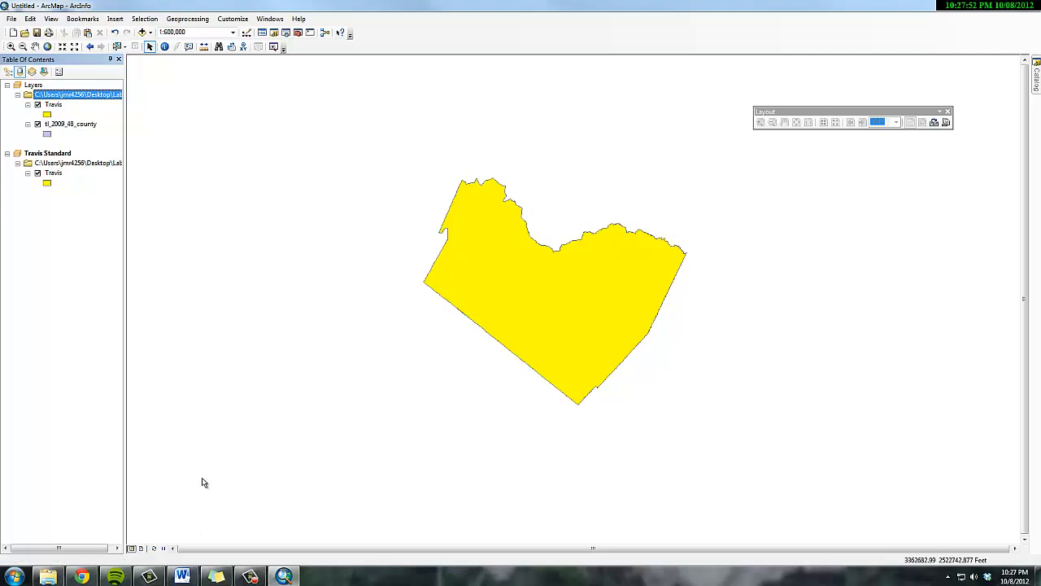
# Show the map in layout view and set the letter-size page orientation to landscape
pyautogui.click(140, 549)
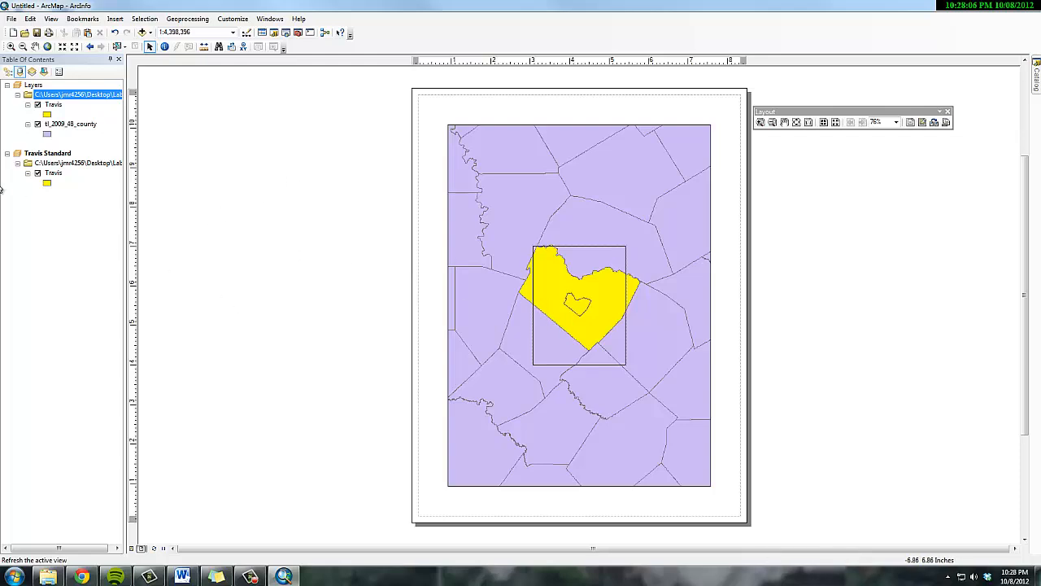
pyautogui.click(11, 19)
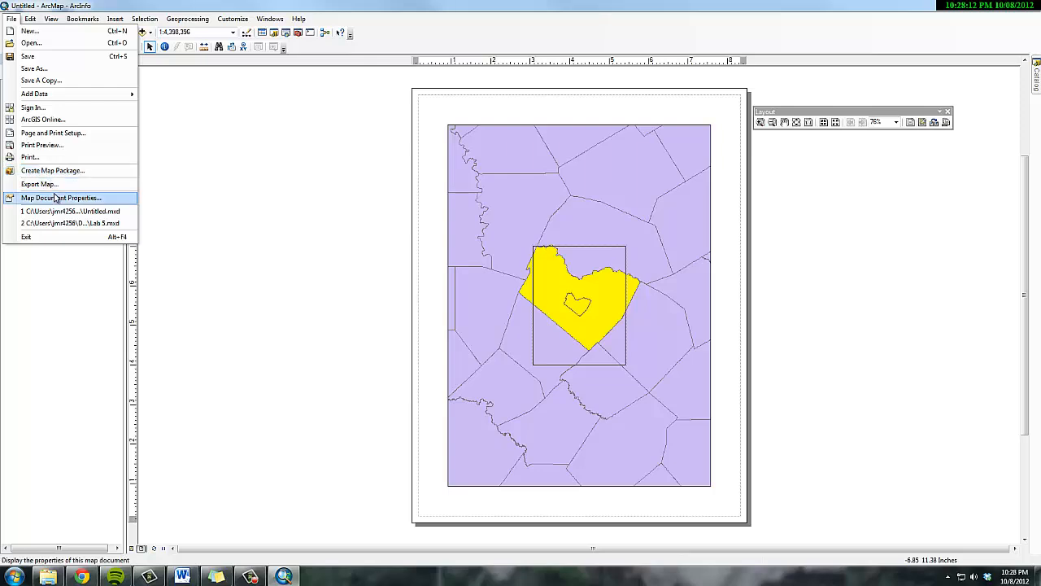
pyautogui.click(44, 137)
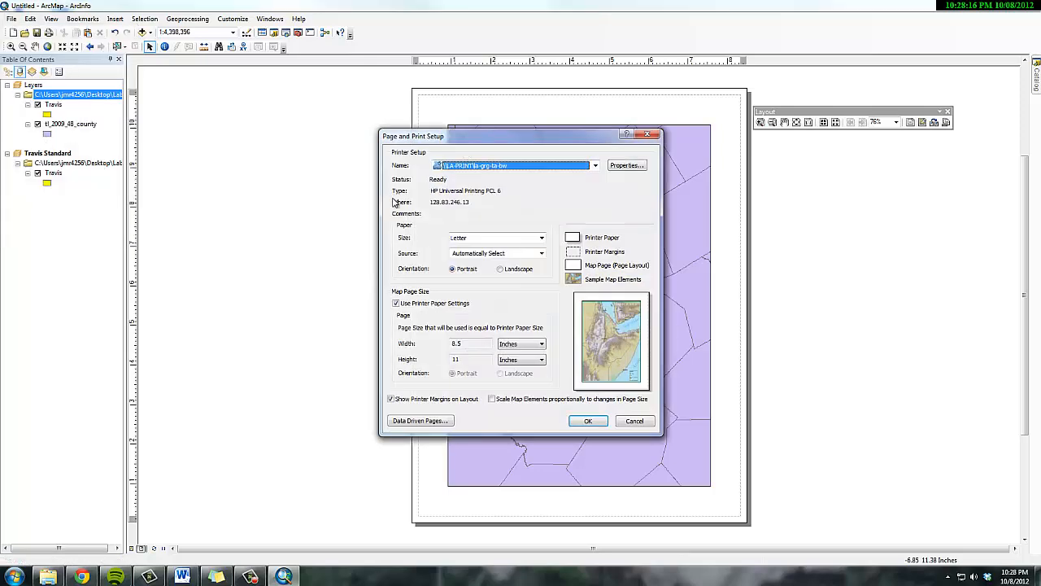
pyautogui.click(500, 270)
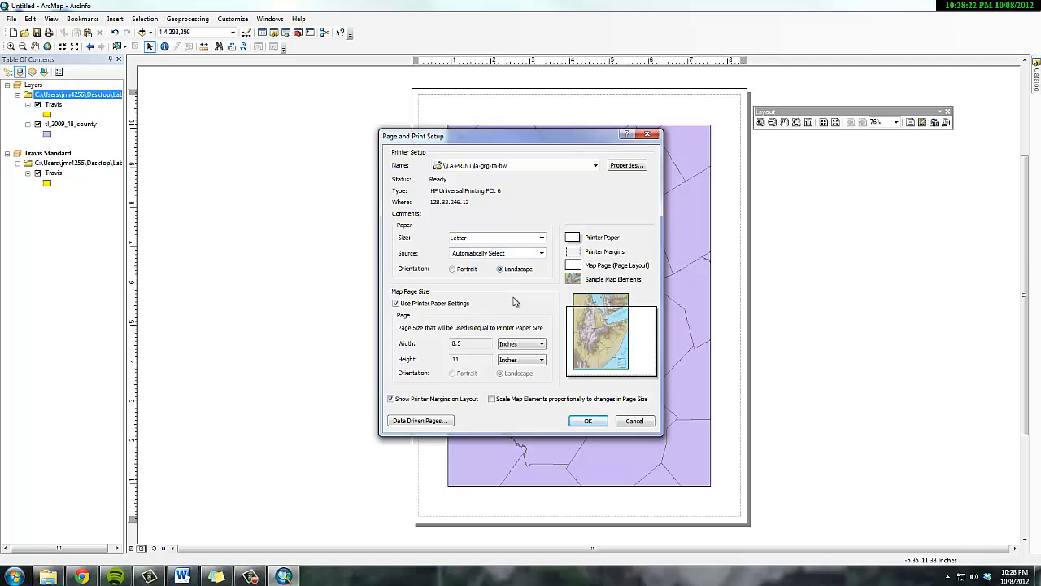
pyautogui.click(588, 422)
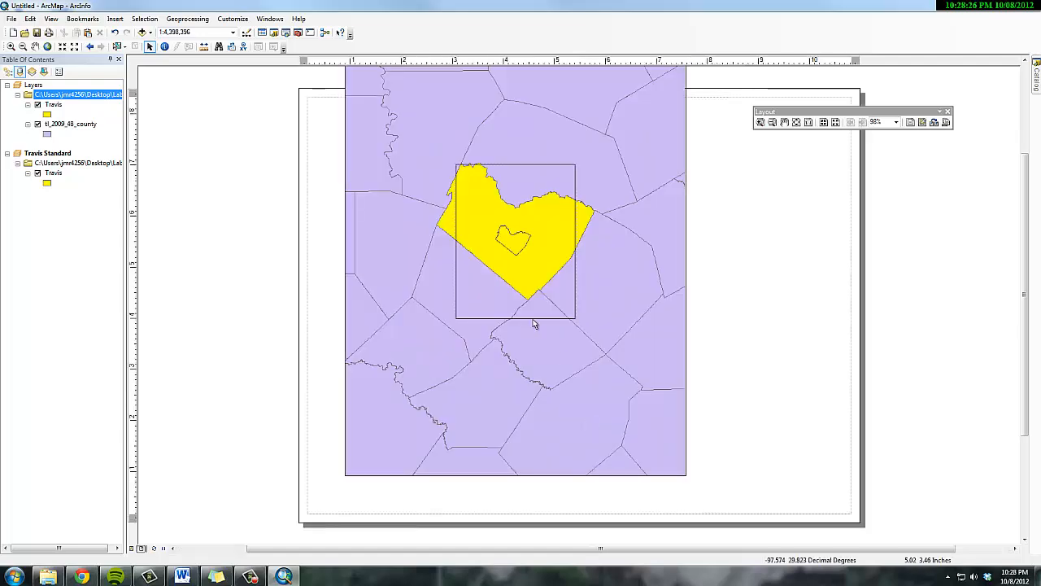
# Hide the tl_2009_48_county layer and move the small Travis Standard data frame to the right half of the page
pyautogui.click(625, 322)
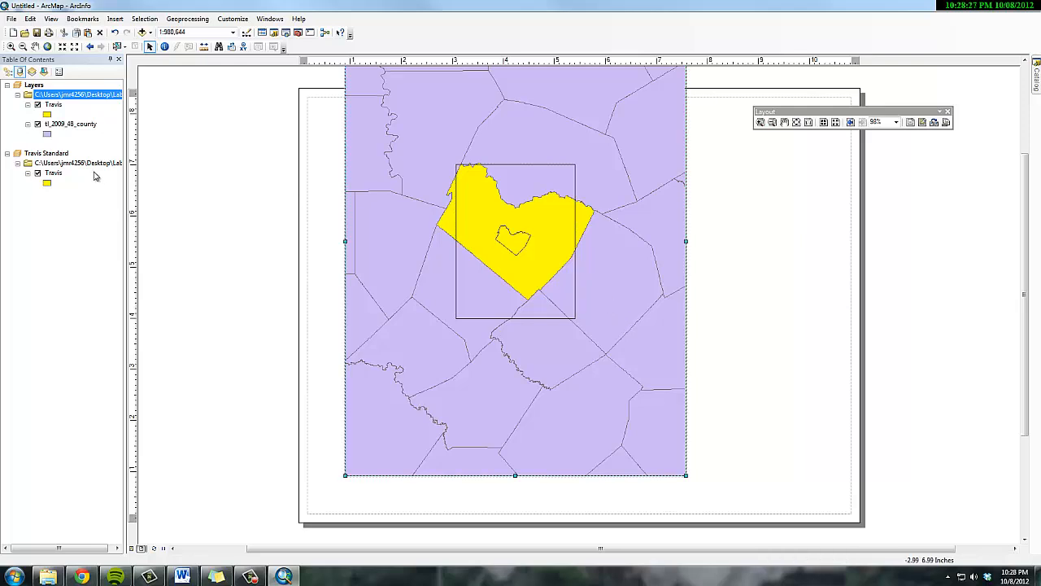
pyautogui.click(37, 125)
pyautogui.click(536, 242)
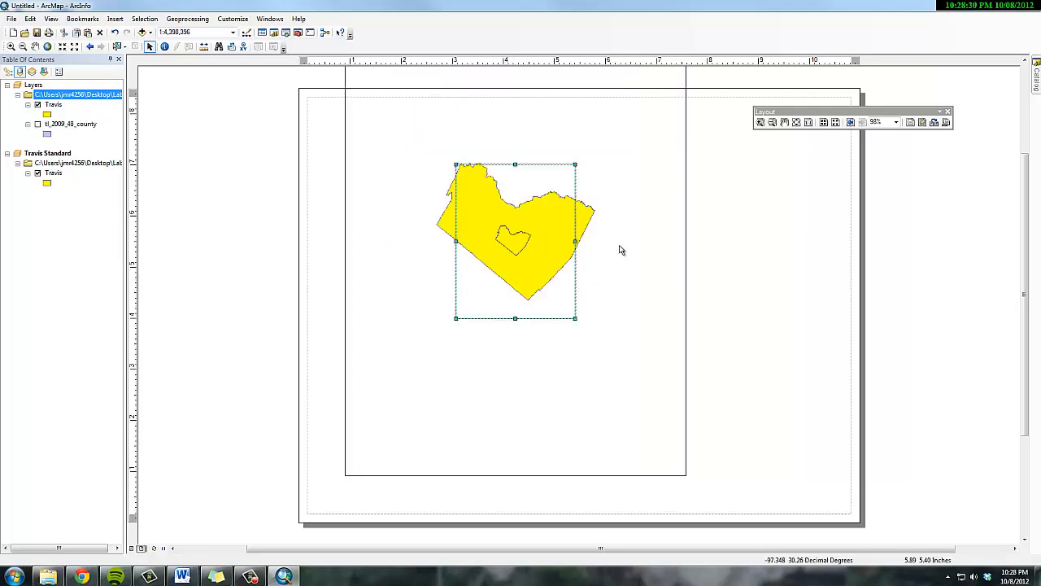
pyautogui.moveTo(558, 260); pyautogui.dragTo(736, 262)
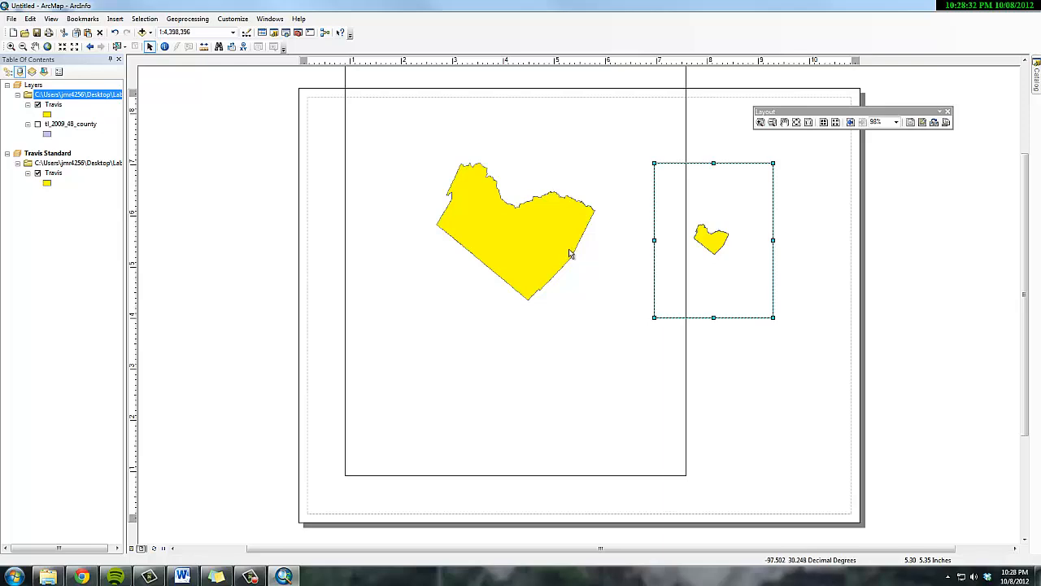
# Shrink the Layers data frame to about 3.4 by 4.8 inches and place it on the page left of the Travis Standard frame
pyautogui.click(651, 420)
pyautogui.click(671, 460)
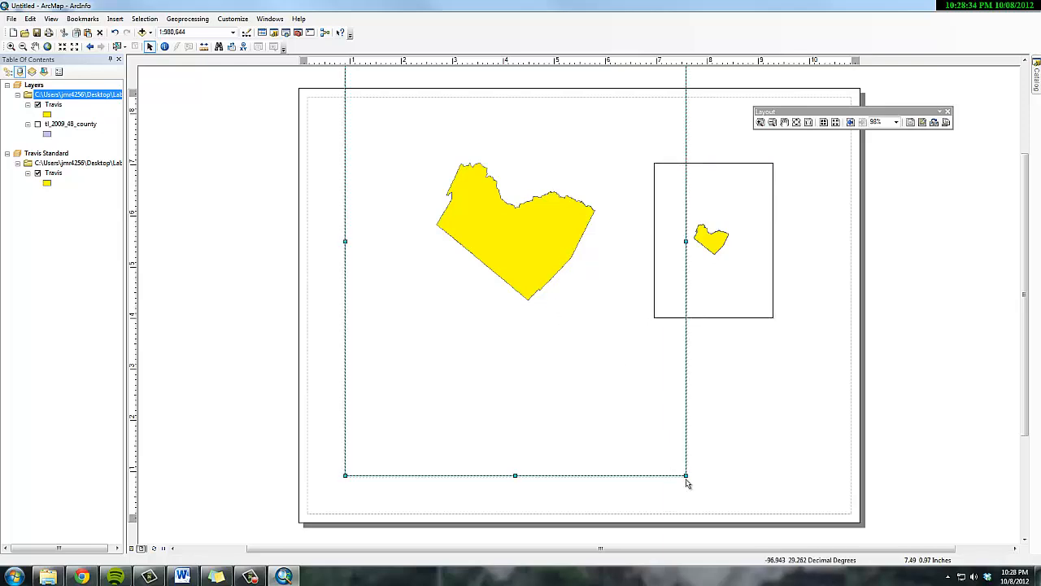
pyautogui.moveTo(686, 476); pyautogui.dragTo(562, 354)
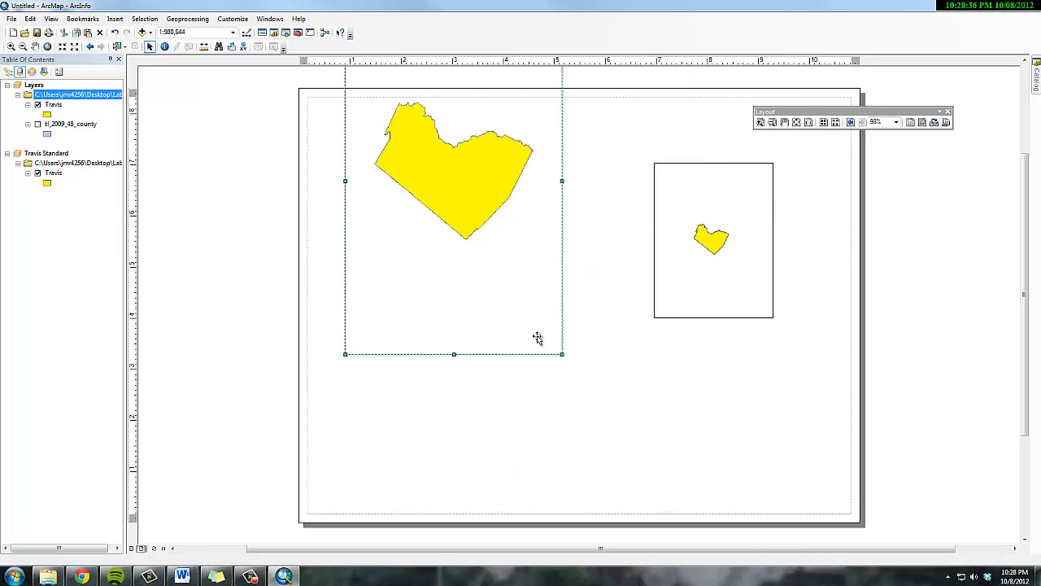
pyautogui.moveTo(498, 238); pyautogui.dragTo(548, 312)
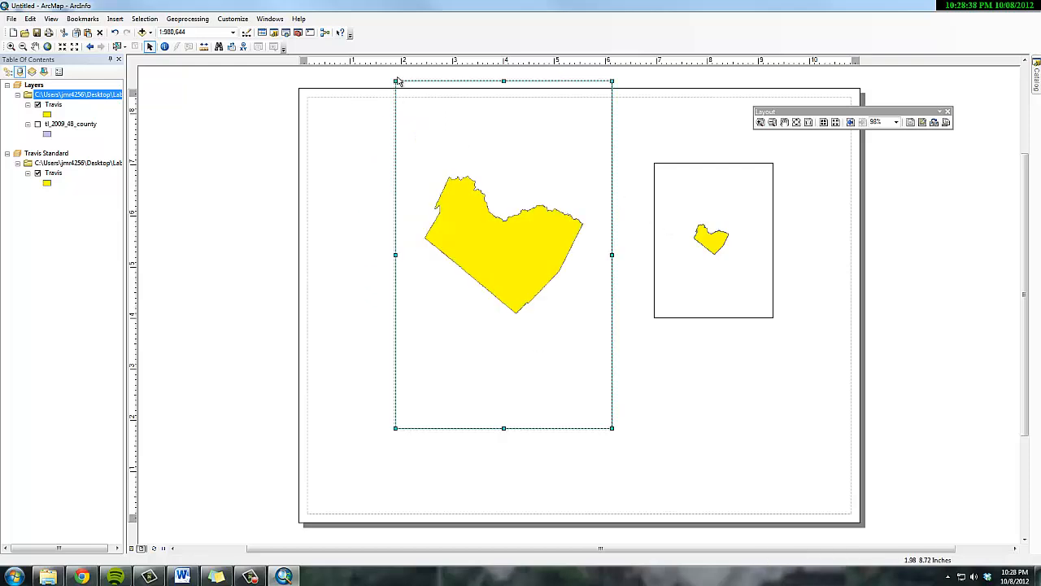
pyautogui.moveTo(397, 83); pyautogui.dragTo(440, 180)
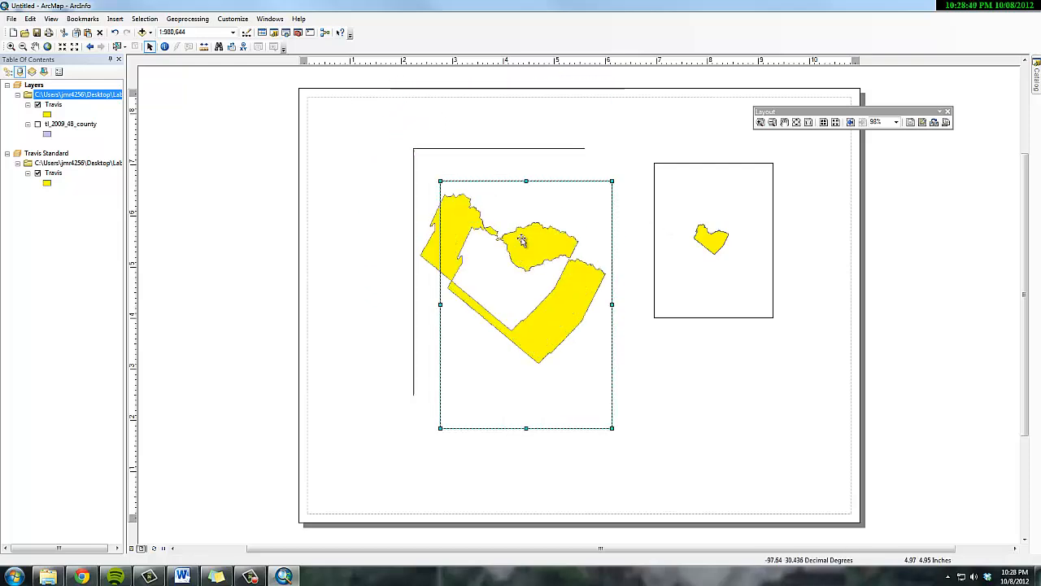
pyautogui.moveTo(527, 237); pyautogui.dragTo(479, 176)
# Zoom both the Layers and the Travis Standard data frames to the extent of their Travis layers
pyautogui.click(732, 258)
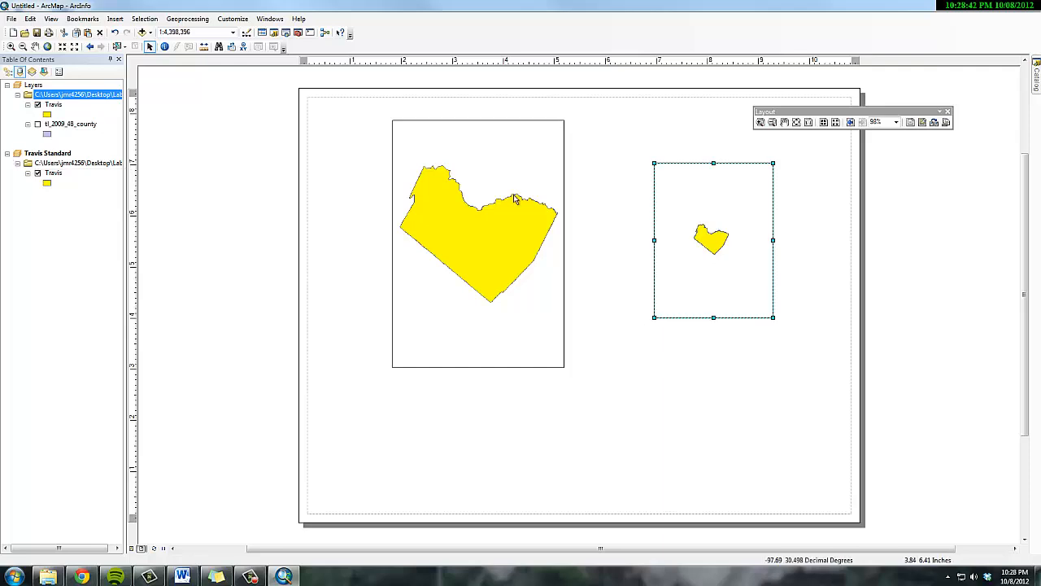
pyautogui.rightClick(53, 98)
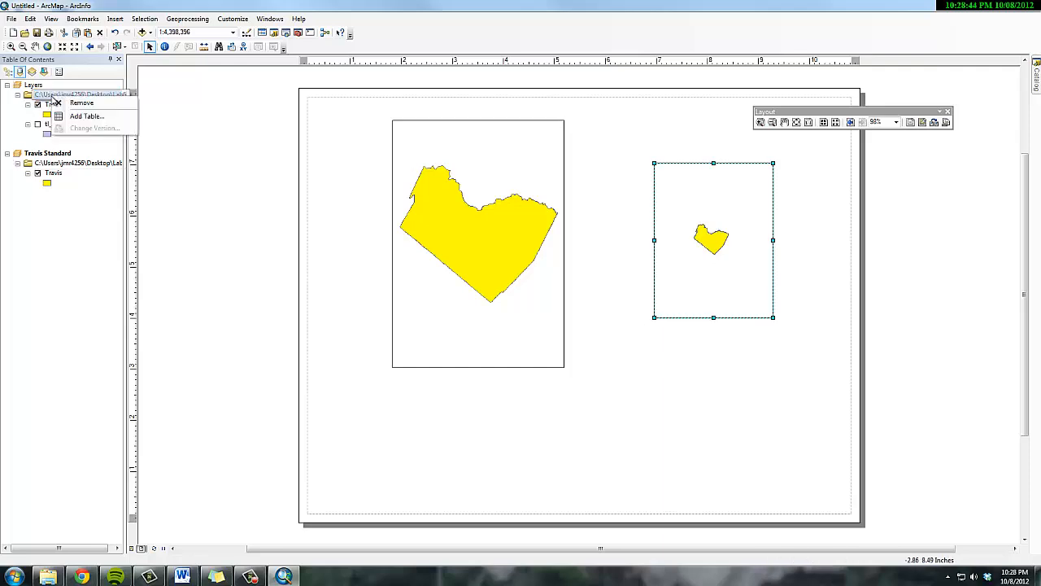
pyautogui.click(47, 107)
pyautogui.rightClick(48, 106)
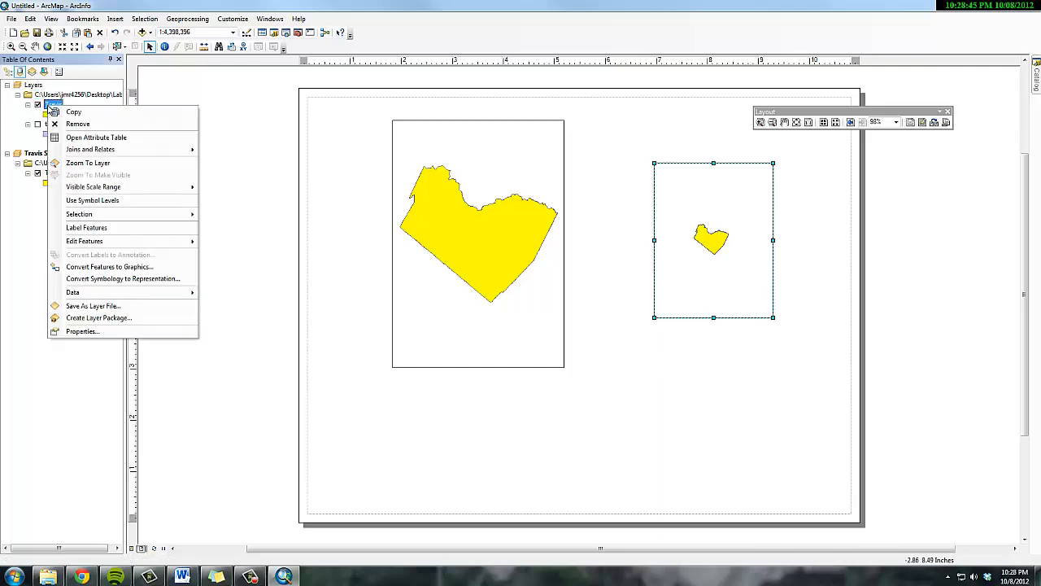
pyautogui.click(90, 163)
pyautogui.rightClick(54, 164)
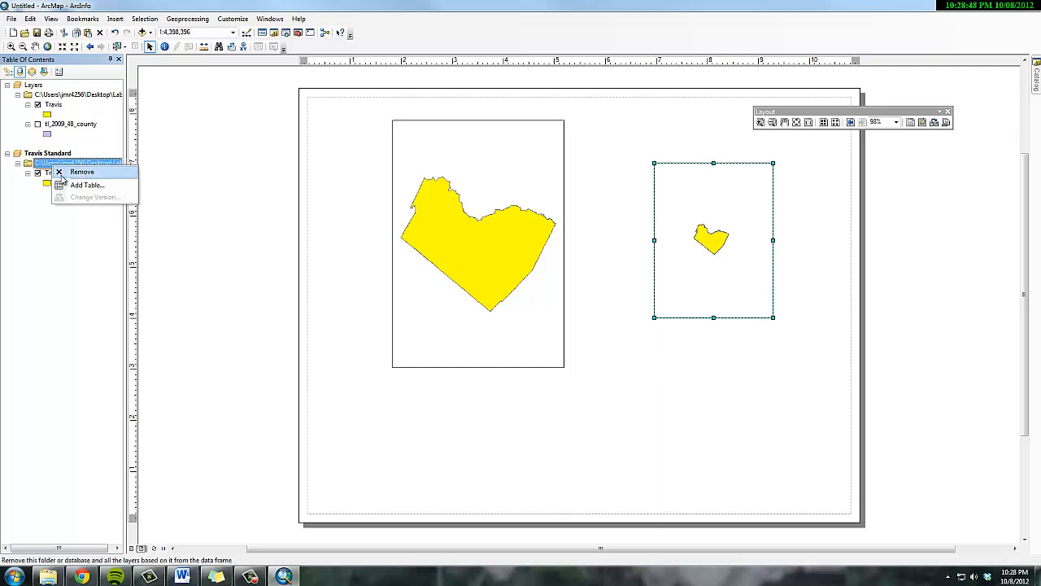
pyautogui.click(38, 204)
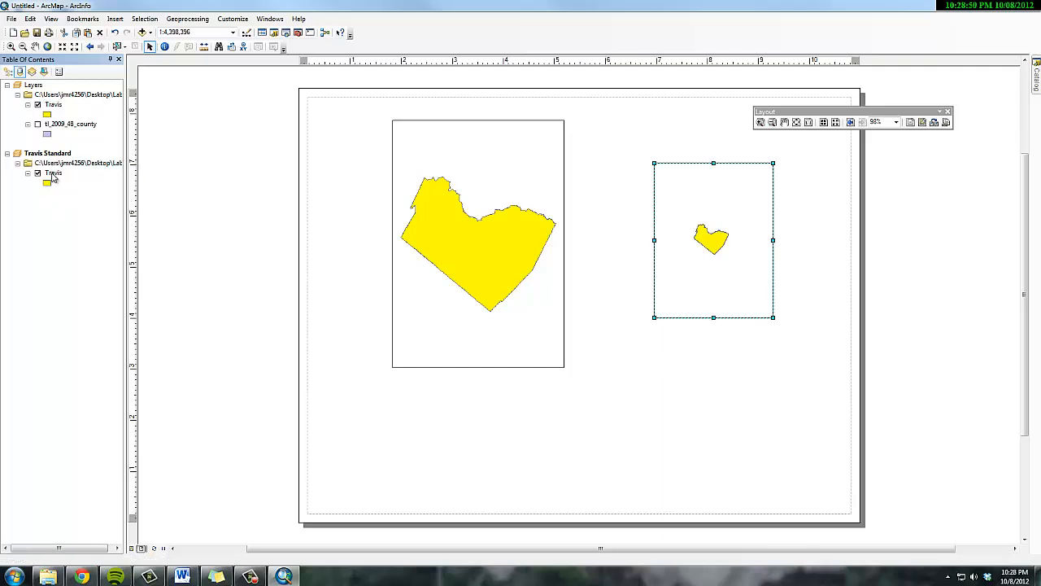
pyautogui.rightClick(54, 174)
pyautogui.click(82, 234)
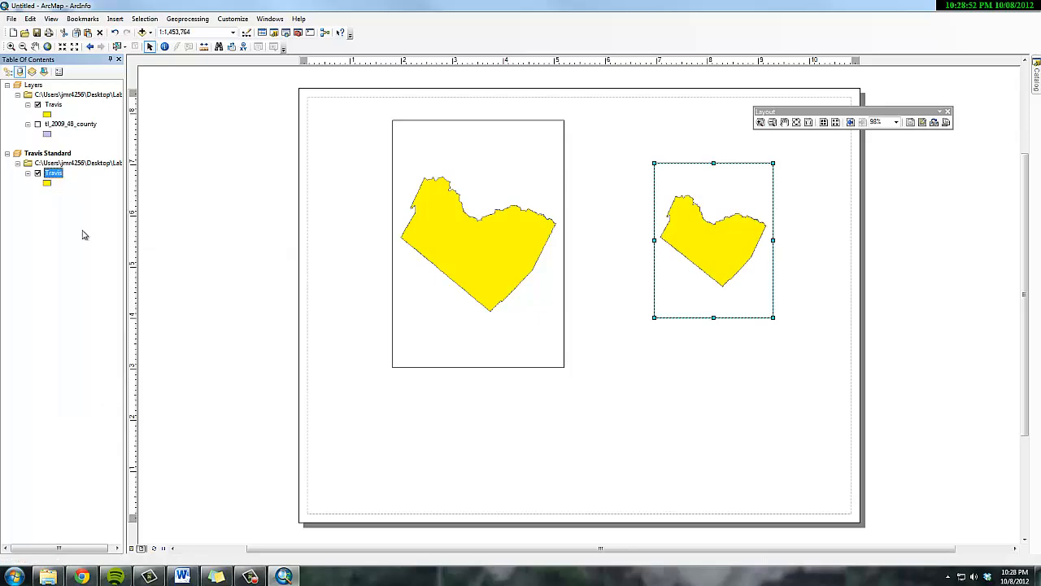
# Crop the Layers data frame closely around the county and lay it over the Travis Standard frame to compare the shapes
pyautogui.click(630, 299)
pyautogui.click(491, 257)
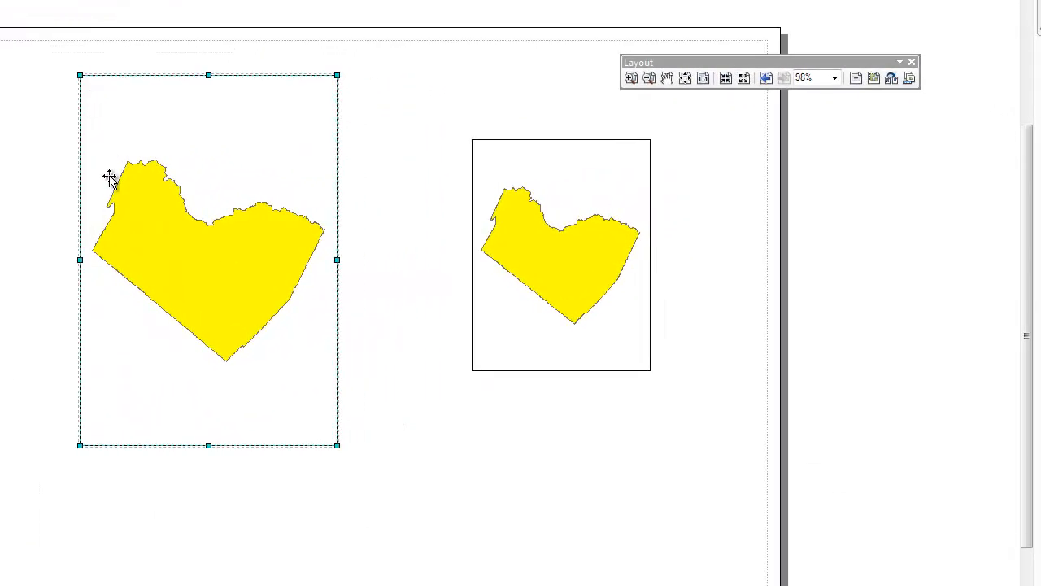
pyautogui.moveTo(80, 75); pyautogui.dragTo(78, 174)
pyautogui.moveTo(343, 391); pyautogui.dragTo(593, 258)
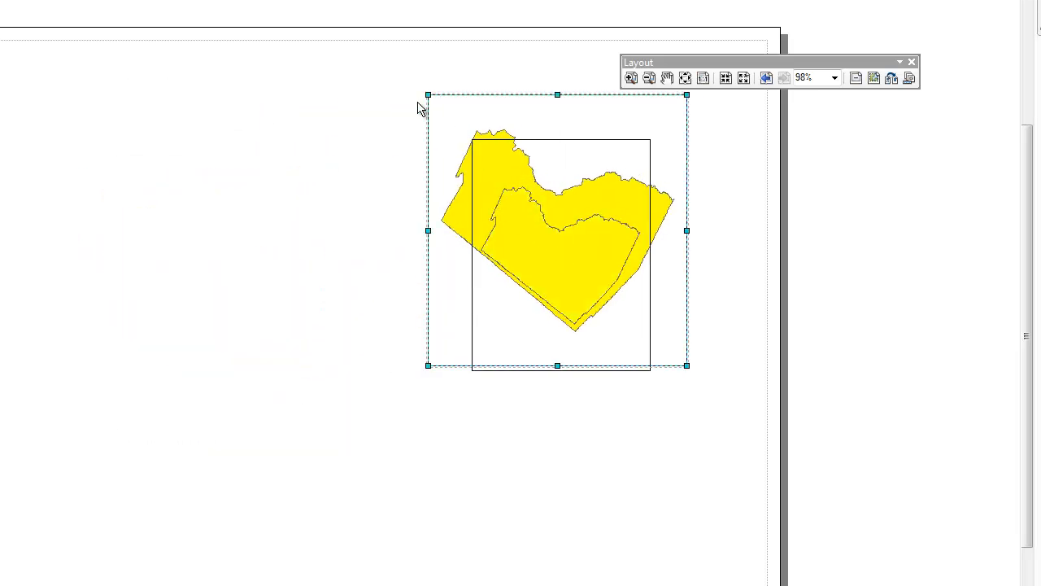
pyautogui.moveTo(429, 96); pyautogui.dragTo(480, 172)
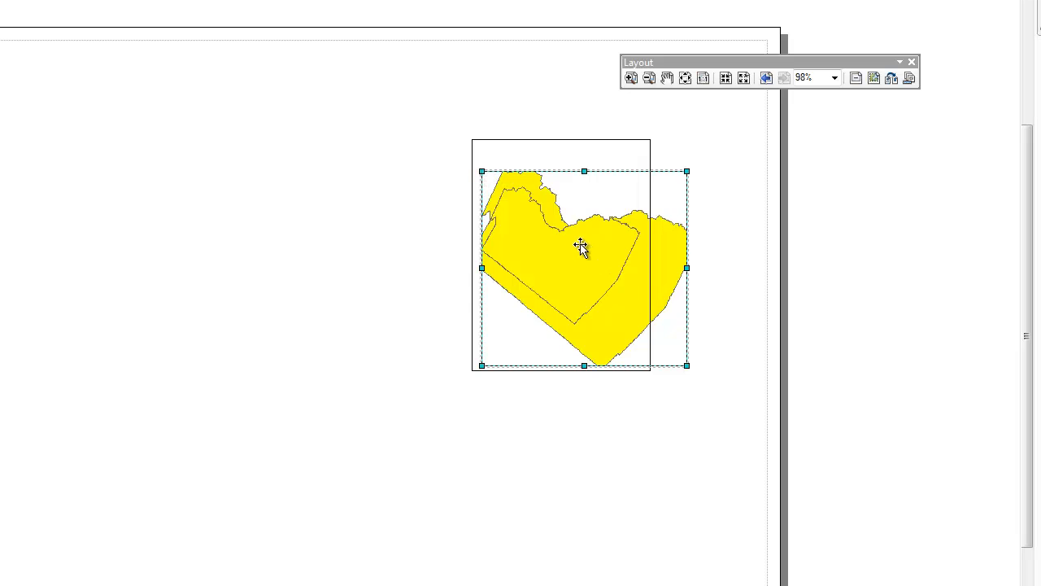
pyautogui.moveTo(580, 245); pyautogui.dragTo(584, 250)
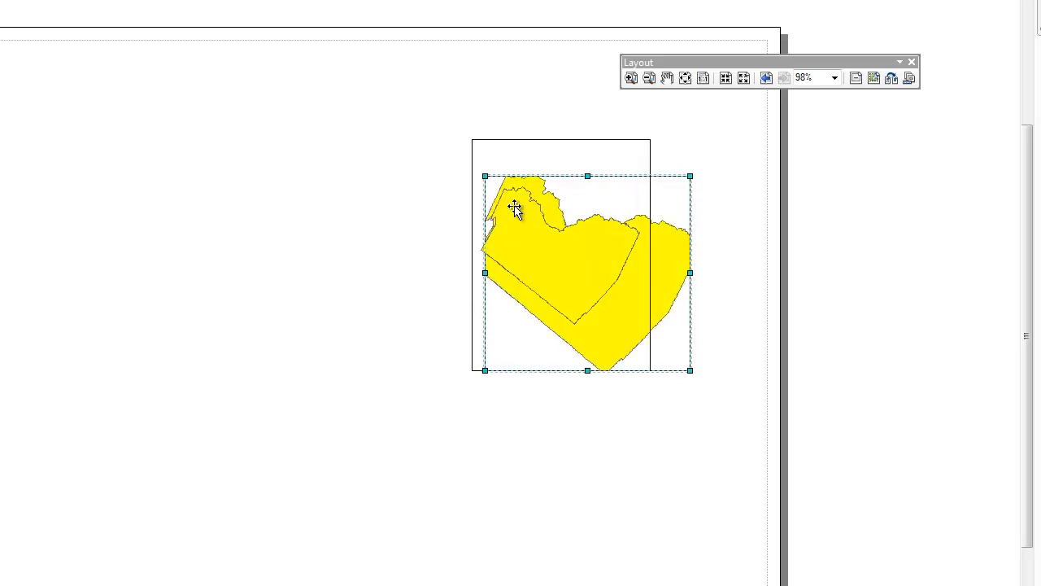
# Return the Layers data frame to the left half of the page and enlarge it to about 3.4 by 2.7 inches
pyautogui.moveTo(506, 209); pyautogui.dragTo(126, 190)
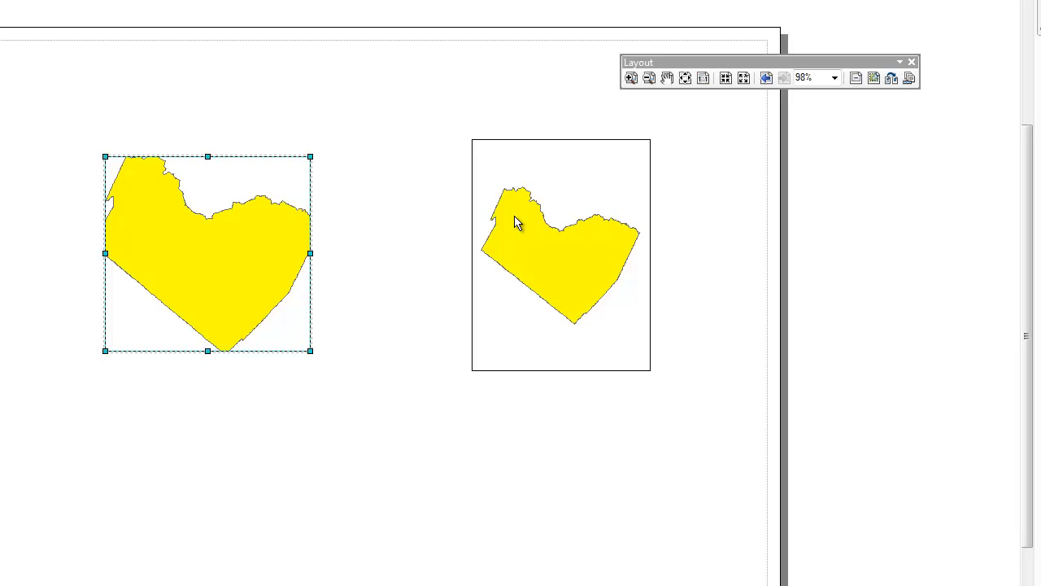
pyautogui.click(236, 303)
pyautogui.moveTo(115, 161); pyautogui.dragTo(62, 148)
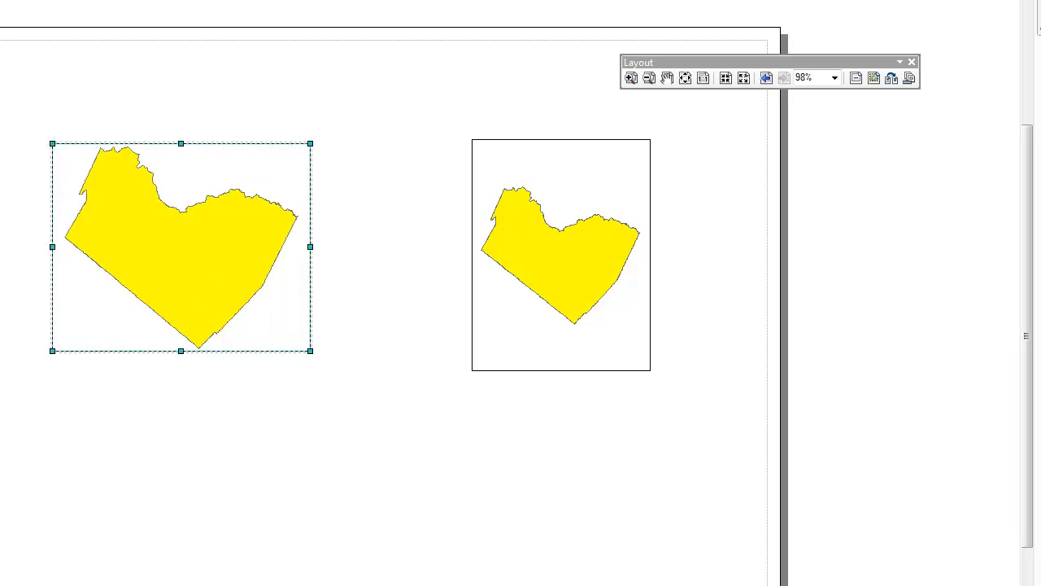
# Change the fill colour of the Travis layer in the Layers data frame to yellowish green
pyautogui.rightClick(57, 94)
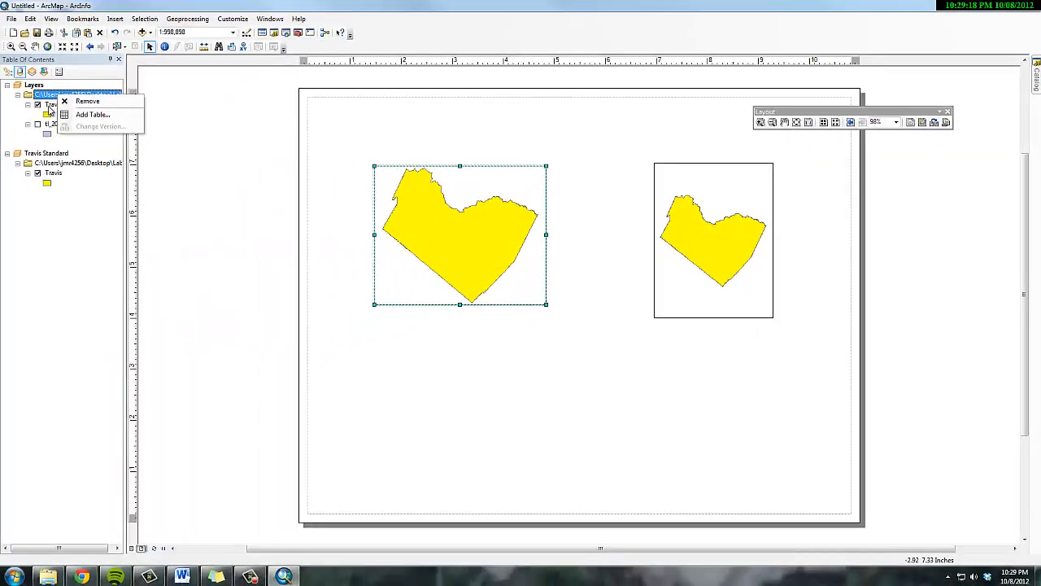
pyautogui.click(49, 106)
pyautogui.rightClick(49, 108)
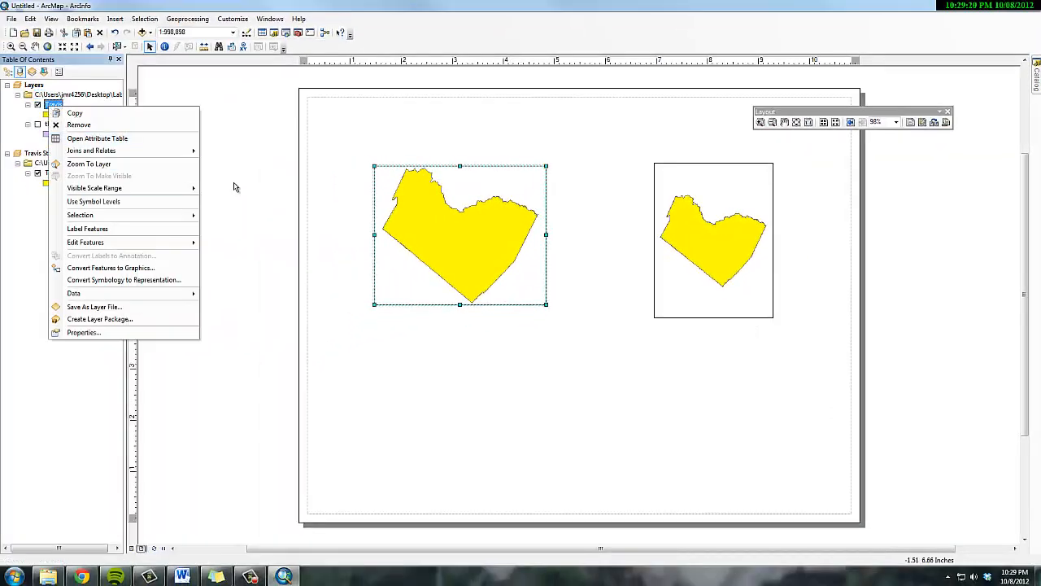
pyautogui.click(35, 117)
pyautogui.rightClick(48, 114)
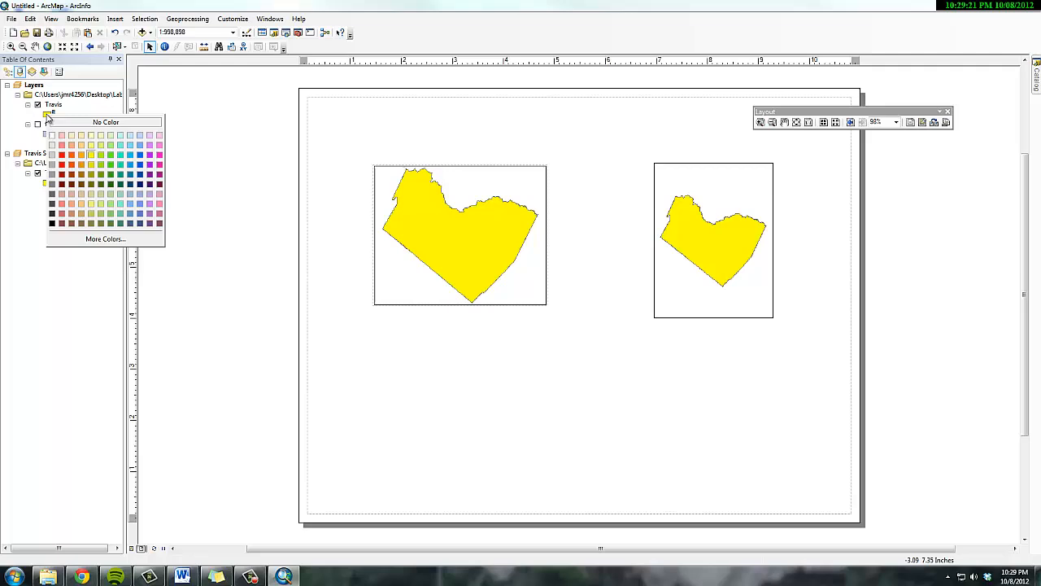
pyautogui.click(100, 155)
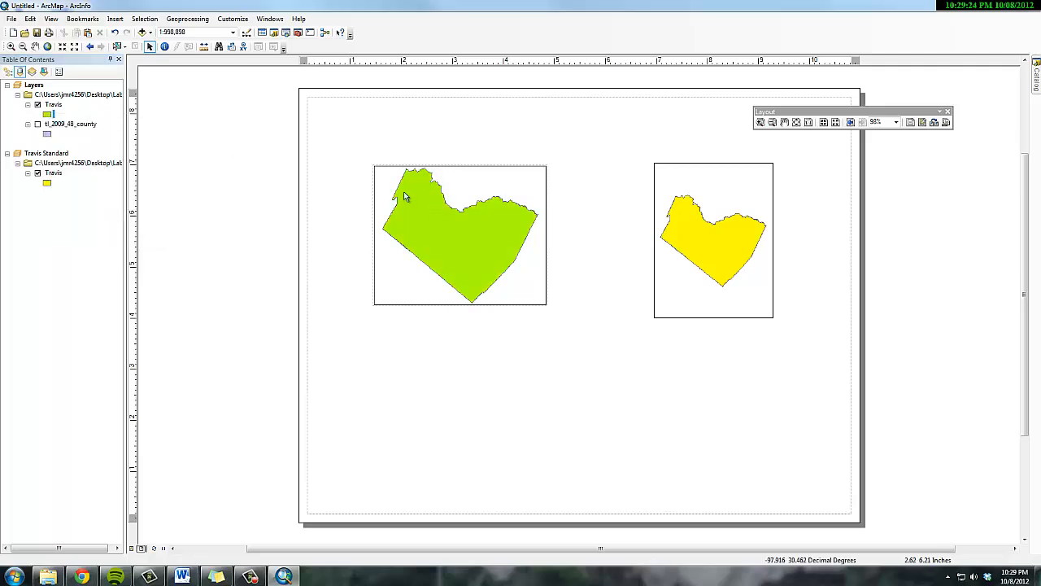
pyautogui.rightClick(57, 106)
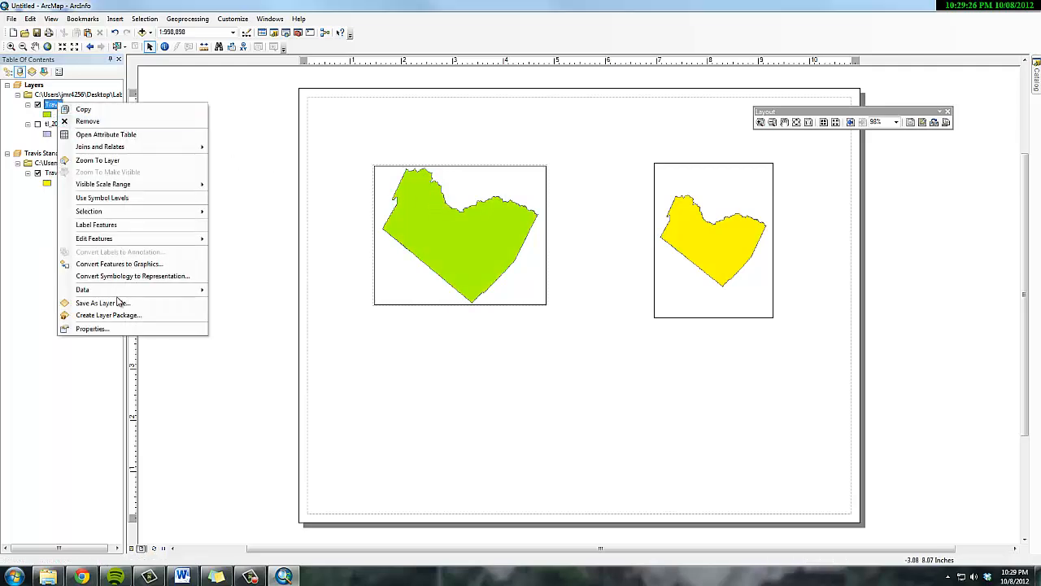
pyautogui.click(138, 328)
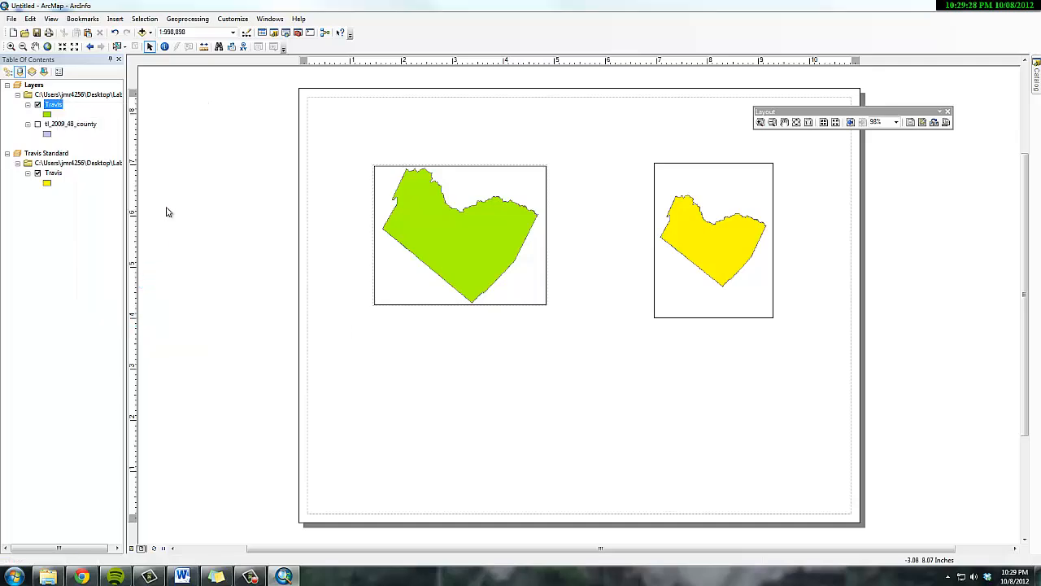
pyautogui.click(687, 145)
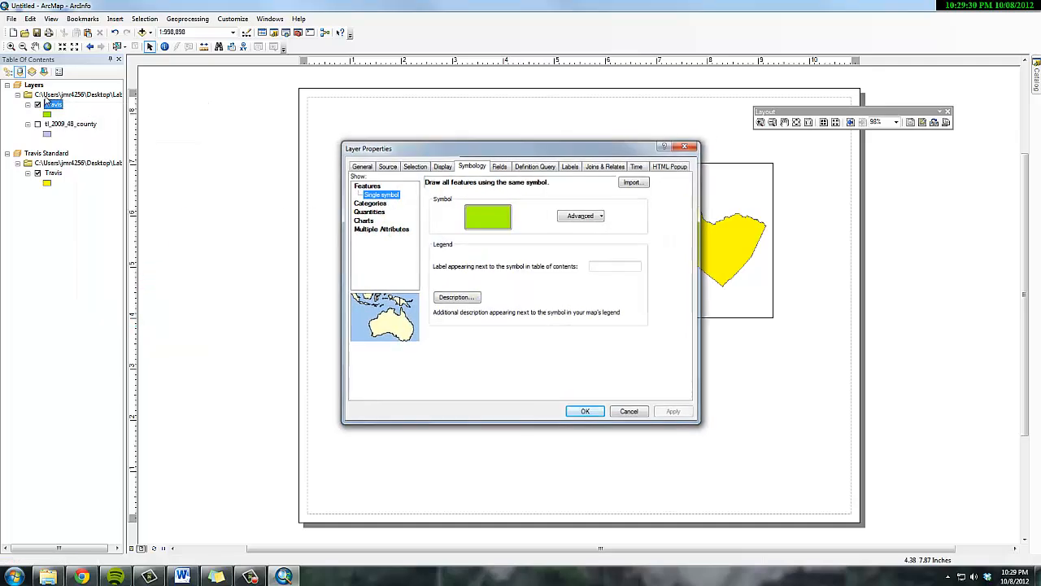
pyautogui.rightClick(59, 94)
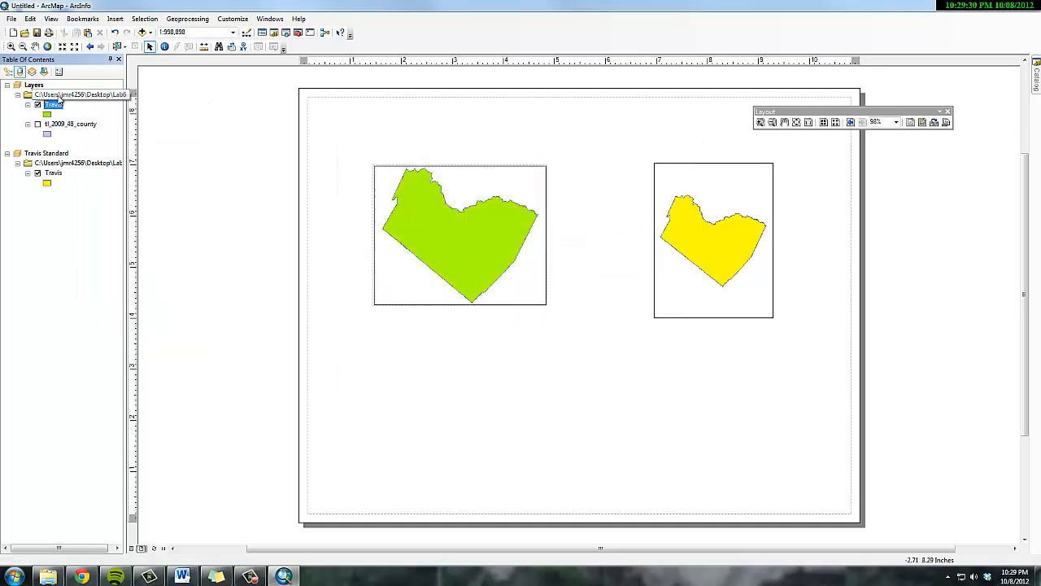
pyautogui.click(218, 124)
# Review the coordinate system assigned to the Layers data frame in its properties, leaving the settings as they are
pyautogui.rightClick(31, 85)
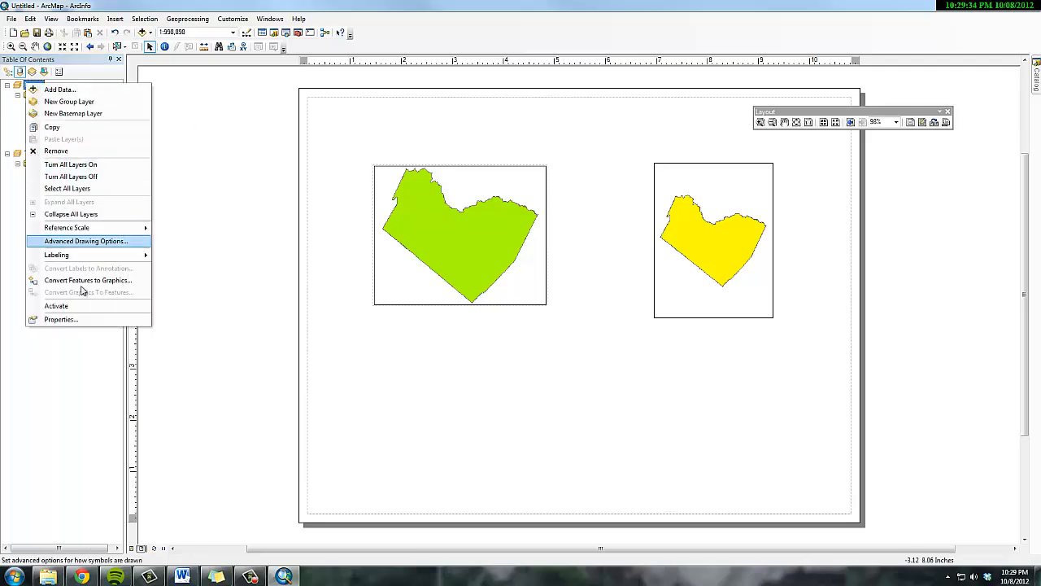
pyautogui.click(81, 319)
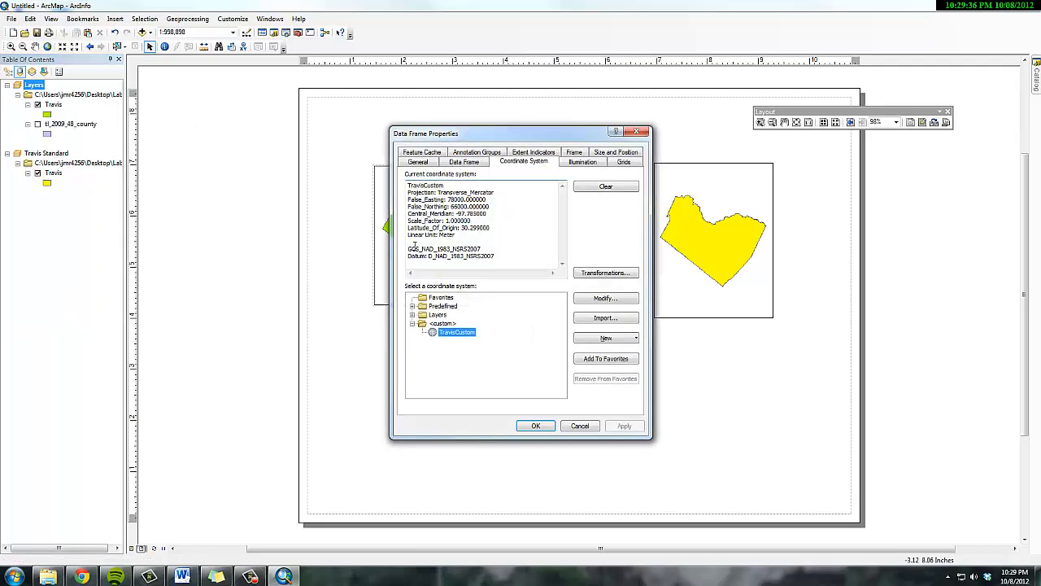
pyautogui.click(642, 133)
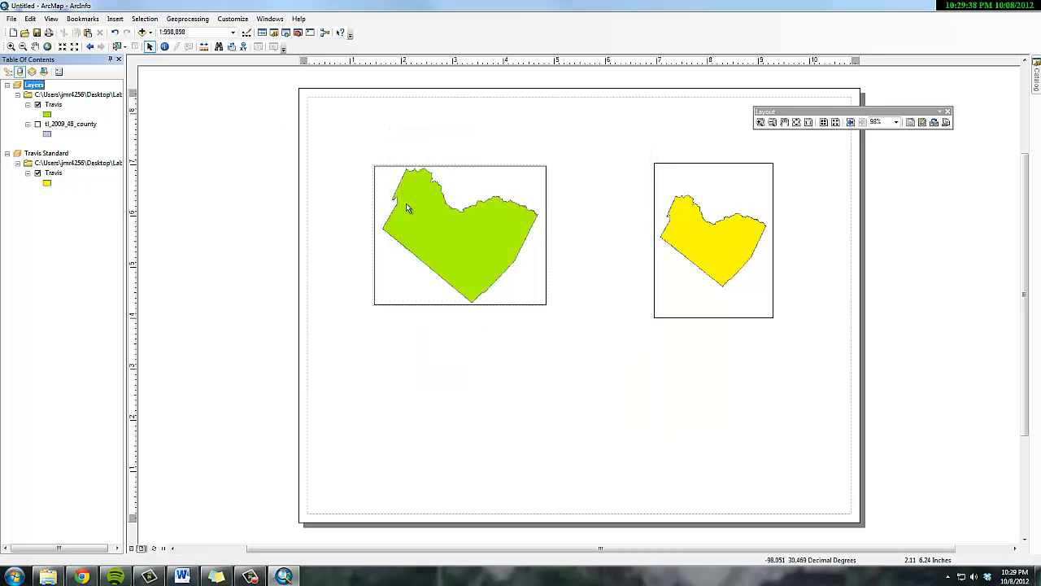
pyautogui.rightClick(47, 152)
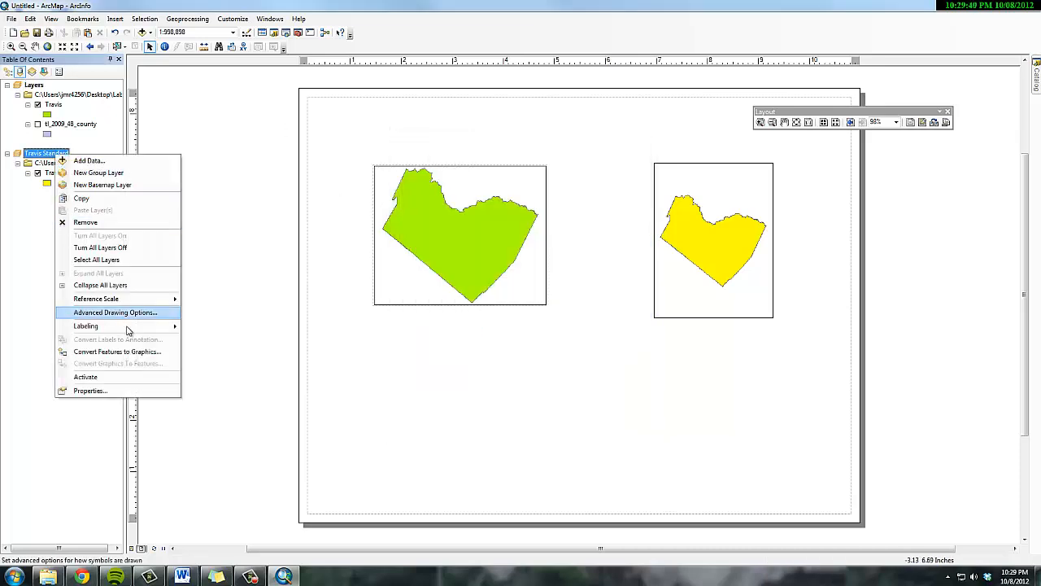
pyautogui.click(238, 150)
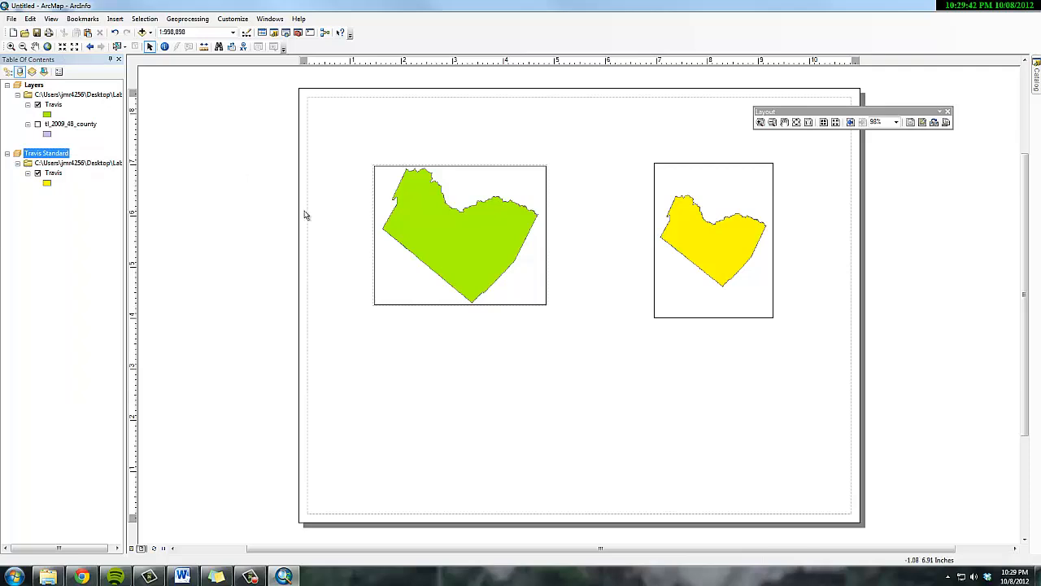